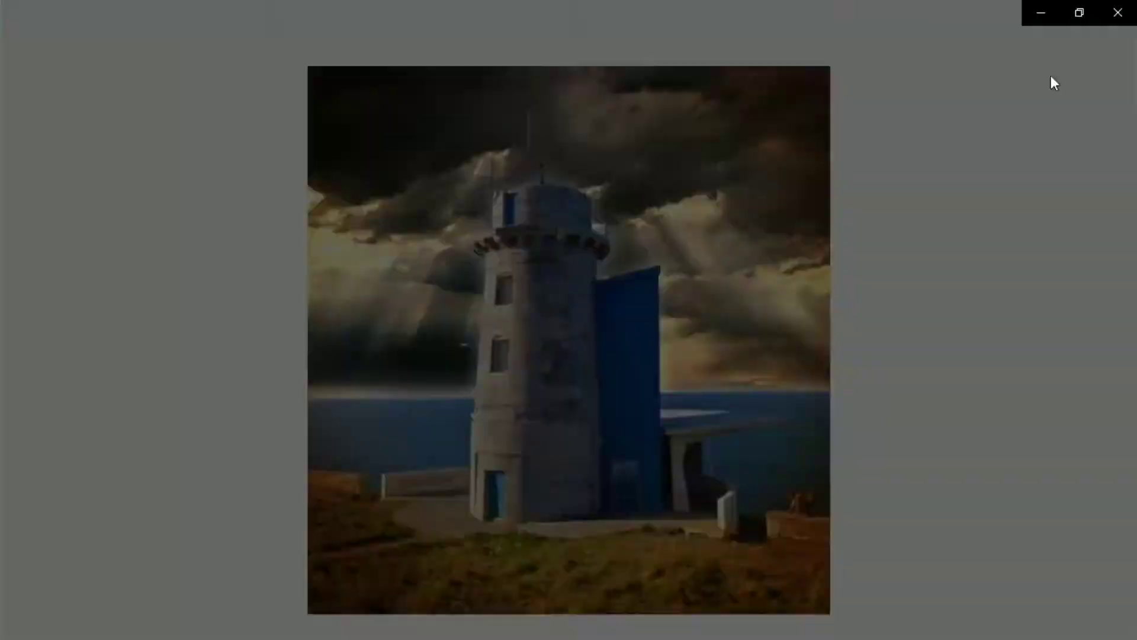
Close the Photos viewer and open Faro CR2.jpg with Adobe Photoshop CC 2019
click(1112, 12)
click(840, 299)
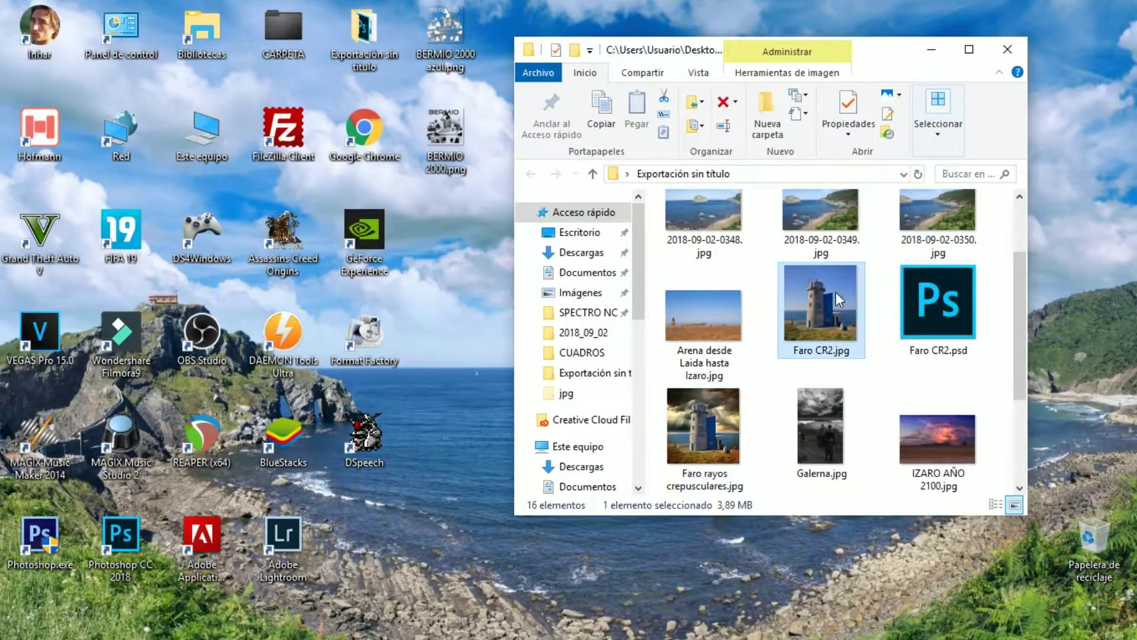
right_click(850, 289)
mouse_move(889, 311)
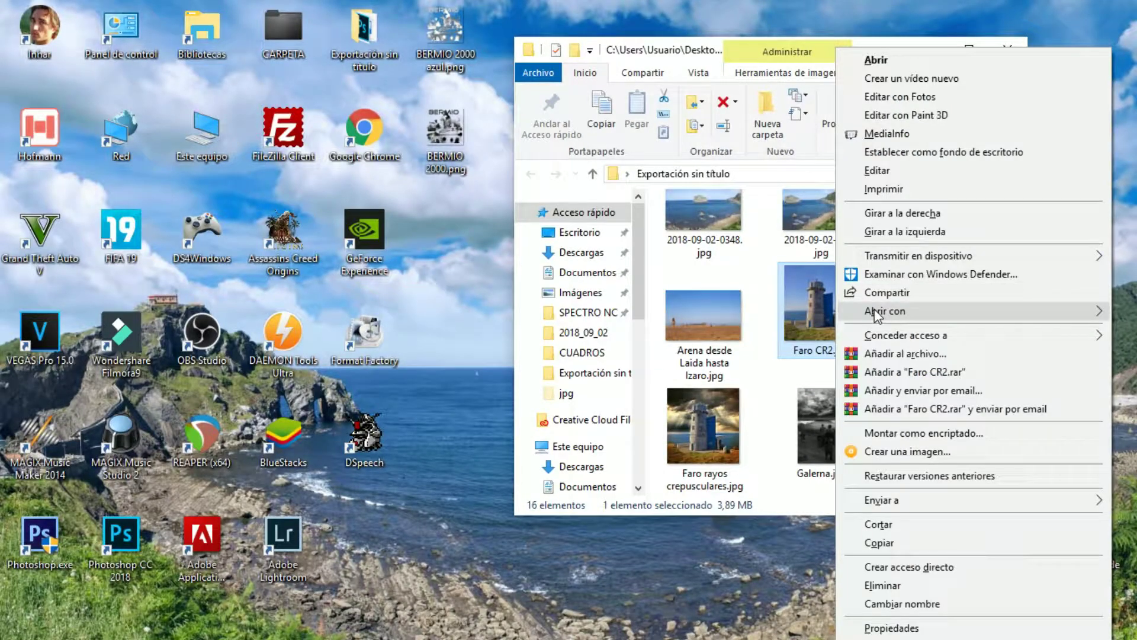
click(808, 314)
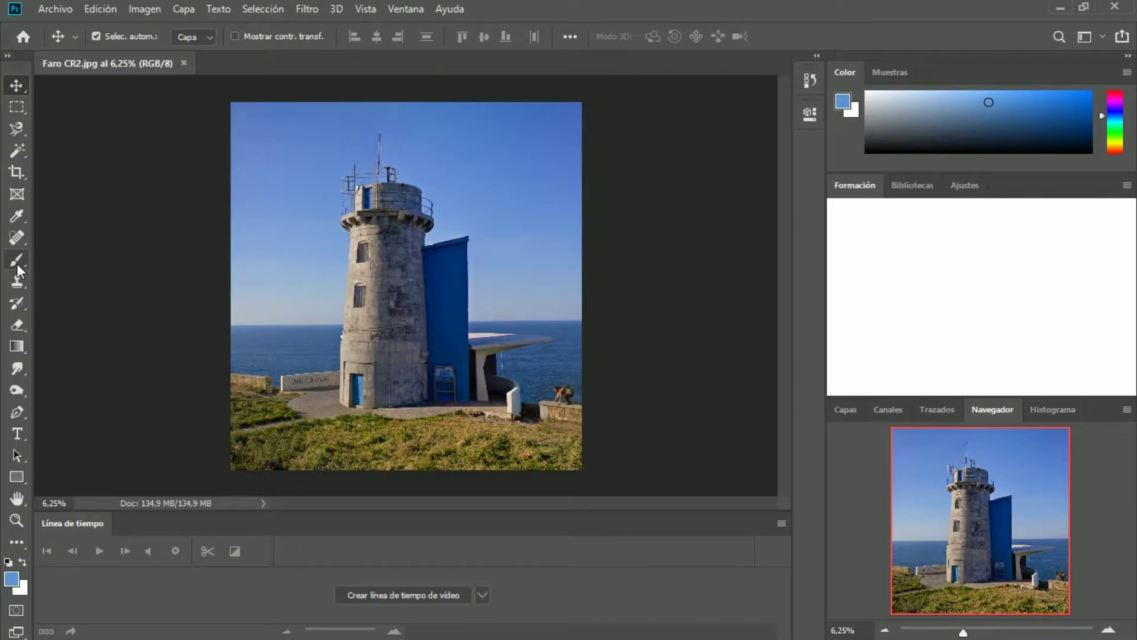
Enter Quick Mask with the Brush tool set to 513 px size and 50% hardness
click(16, 263)
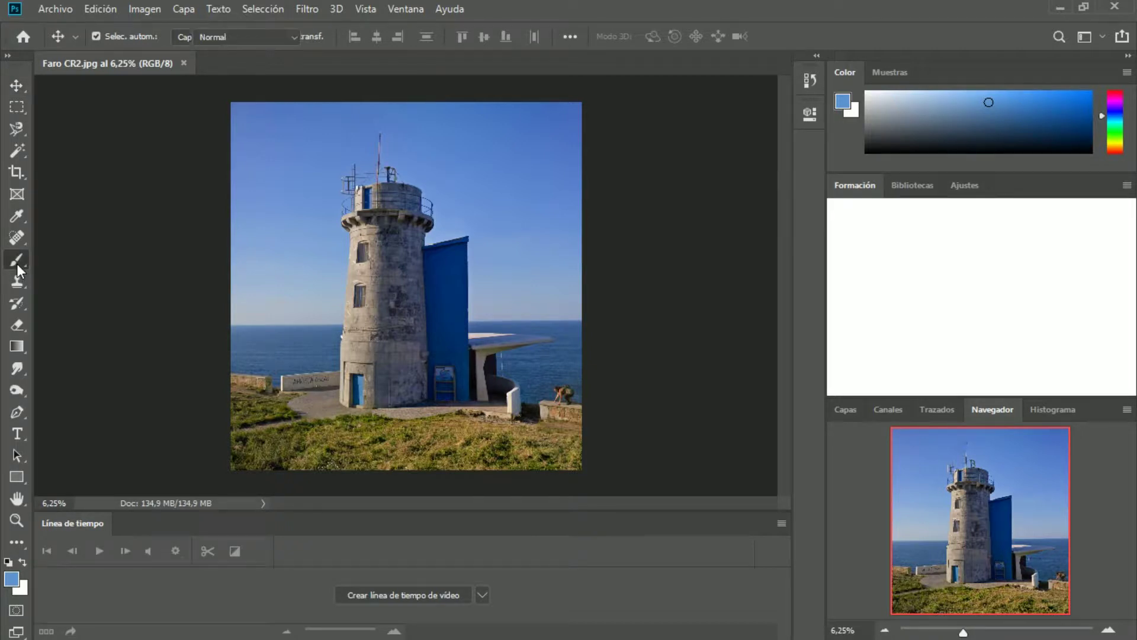
click(16, 611)
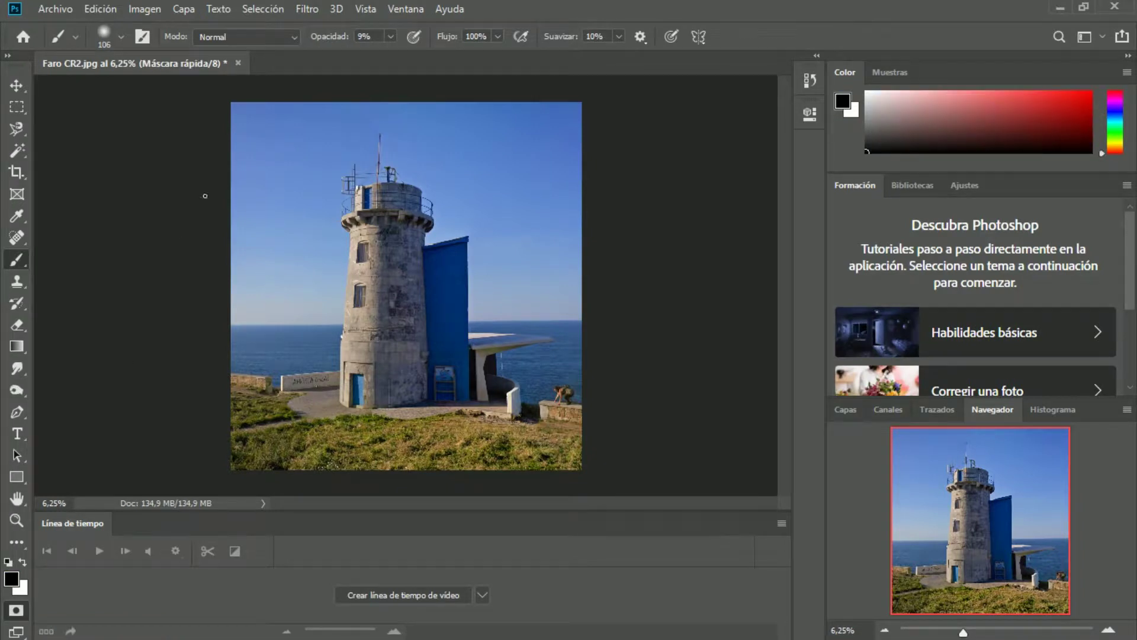
click(121, 36)
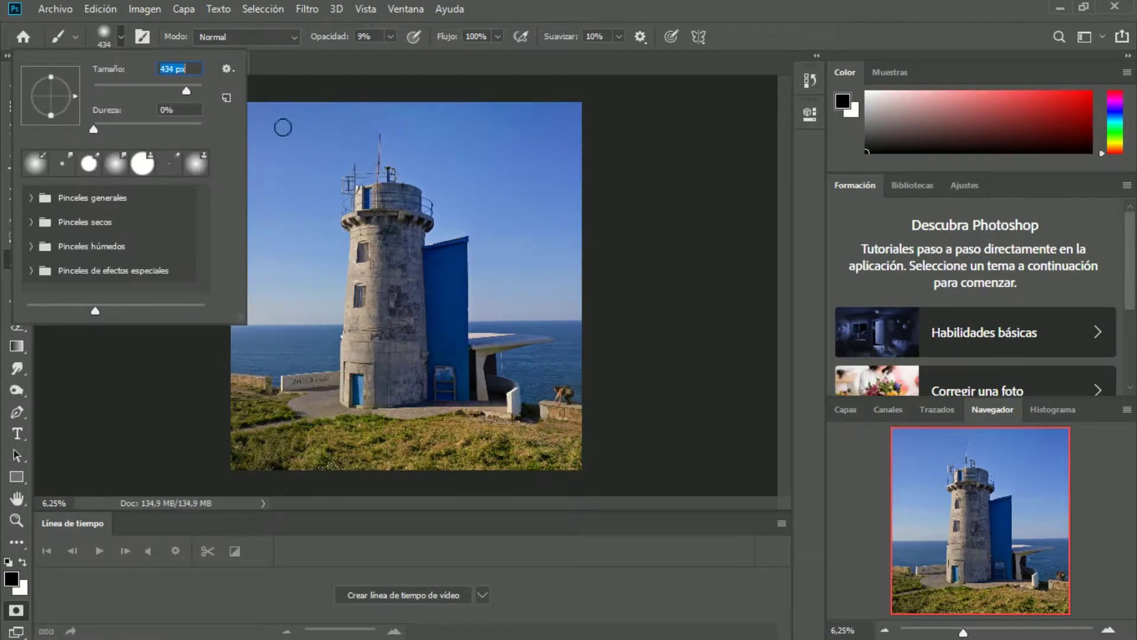
drag(184, 90, 191, 90)
click(123, 38)
click(122, 37)
drag(91, 129, 147, 129)
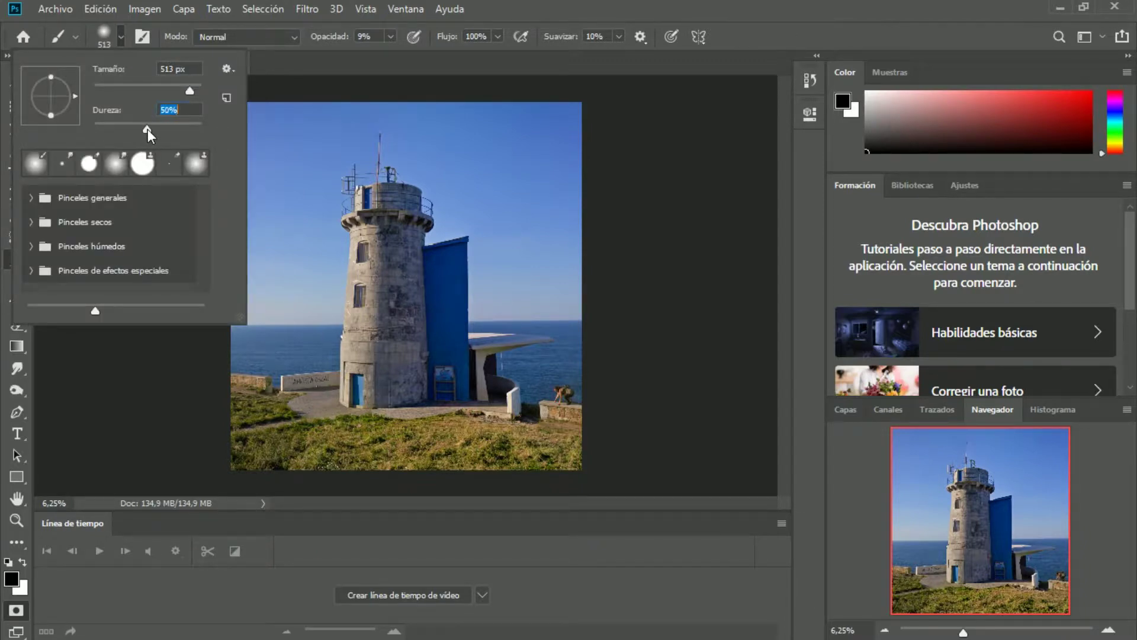
click(122, 37)
click(390, 36)
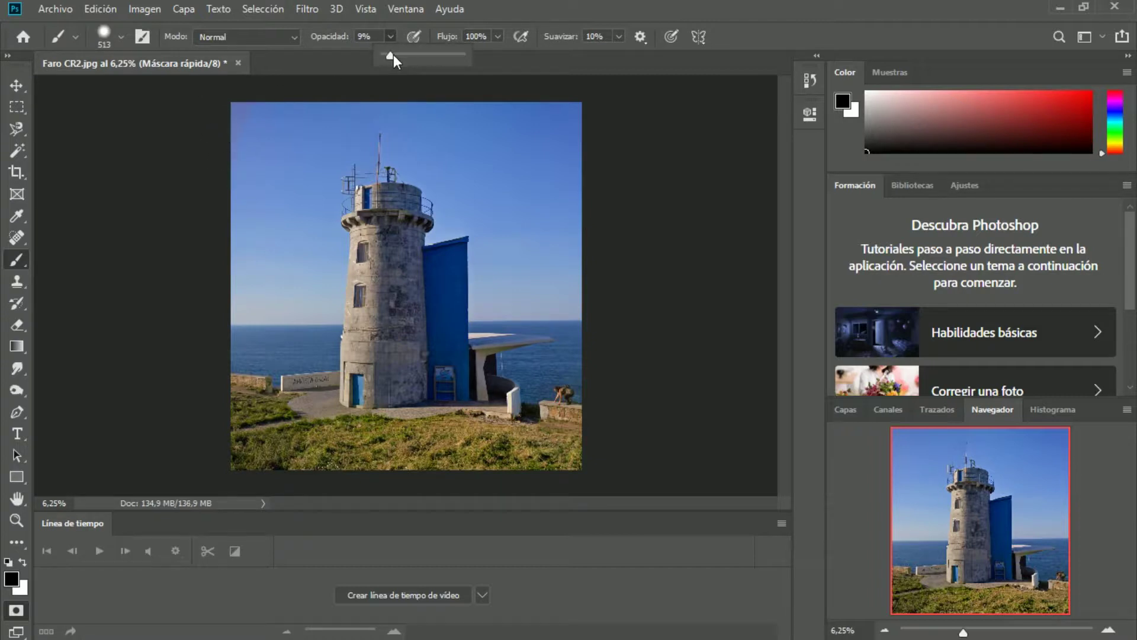
Paint the whole sky around the lighthouse into the quick mask at 100% brush opacity
click(391, 37)
mouse_move(278, 100)
mouse_down()
mouse_move(229, 220)
mouse_move(229, 310)
mouse_move(339, 313)
mouse_move(335, 202)
mouse_move(382, 148)
mouse_move(432, 188)
mouse_move(440, 234)
mouse_move(475, 248)
mouse_move(477, 311)
mouse_move(551, 314)
mouse_move(501, 293)
mouse_move(578, 287)
mouse_move(500, 264)
mouse_move(531, 256)
mouse_move(573, 219)
mouse_move(583, 80)
mouse_move(251, 109)
mouse_move(338, 127)
mouse_move(642, 132)
mouse_move(578, 159)
mouse_move(505, 168)
mouse_move(462, 204)
mouse_move(531, 186)
mouse_move(533, 167)
mouse_up()
mouse_move(246, 164)
mouse_down()
mouse_move(243, 244)
mouse_move(317, 296)
mouse_move(315, 165)
mouse_move(279, 257)
mouse_move(256, 247)
mouse_move(317, 299)
mouse_move(300, 314)
mouse_move(253, 312)
mouse_up()
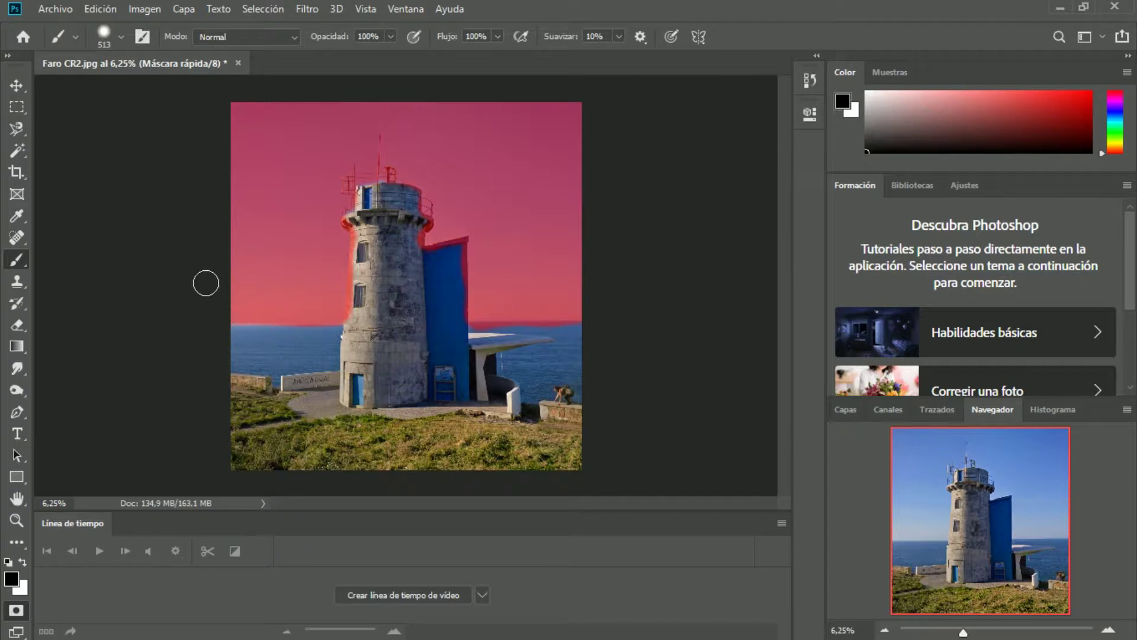
drag(12, 133, 52, 130)
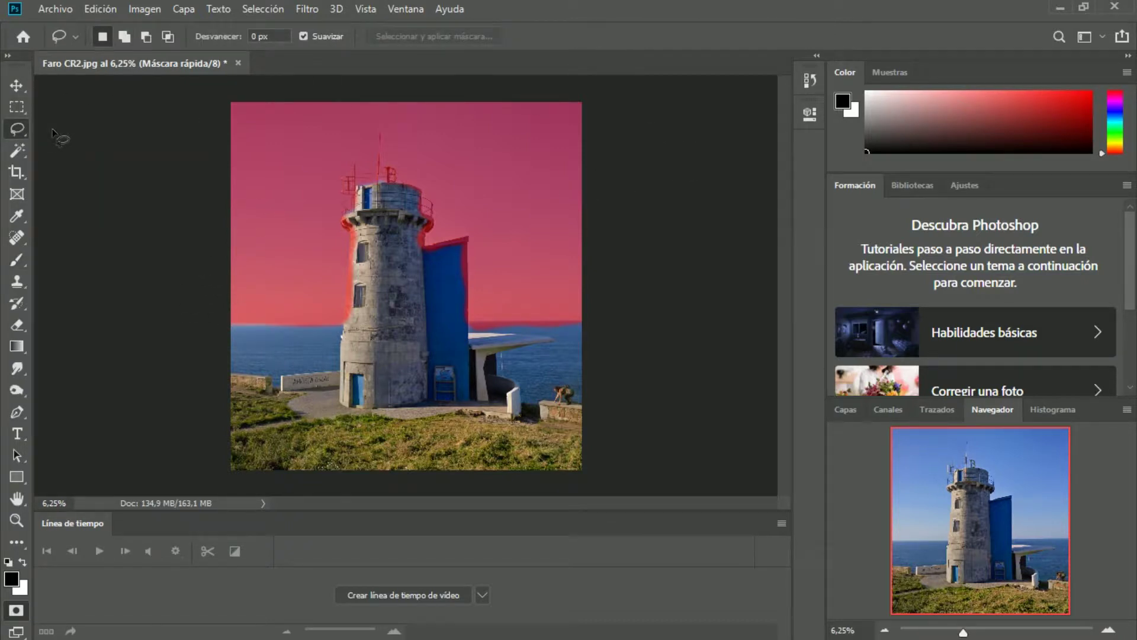
Exit Quick Mask to convert the painted sky into a selection, then open Seleccionar y aplicar máscara
click(17, 616)
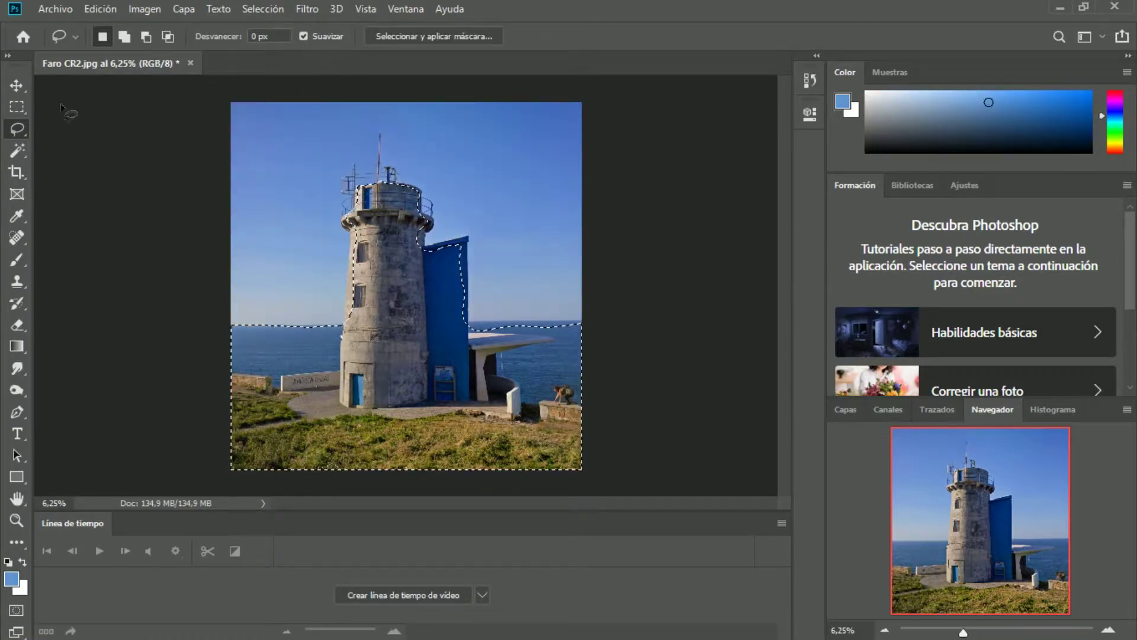
click(374, 38)
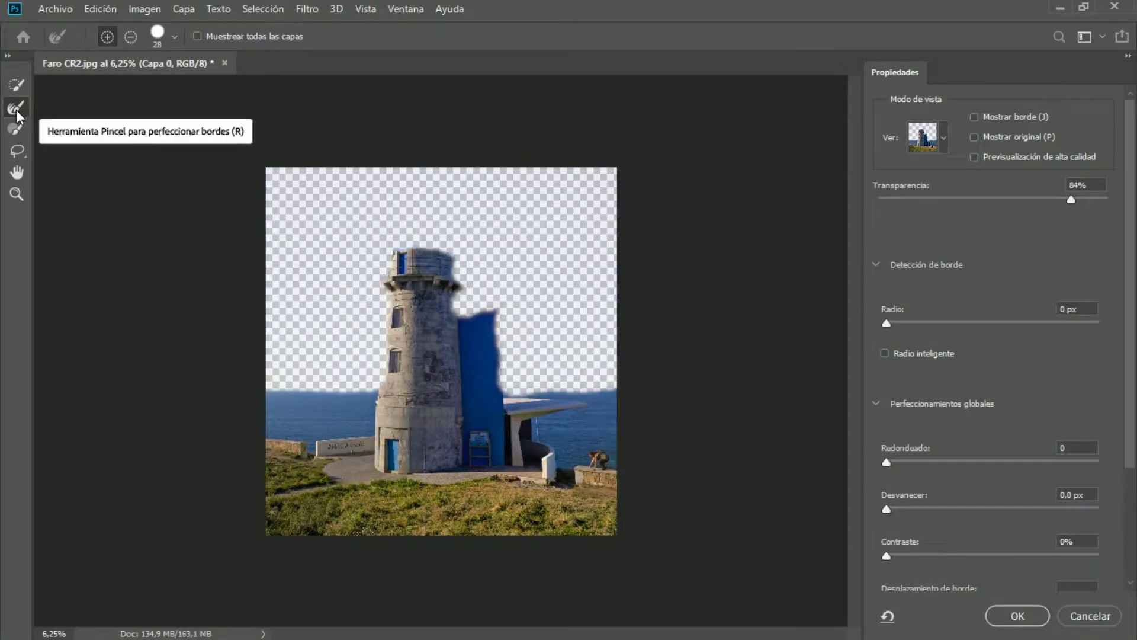
Set up the Refine Edge Brush at 498 px
click(16, 129)
click(174, 37)
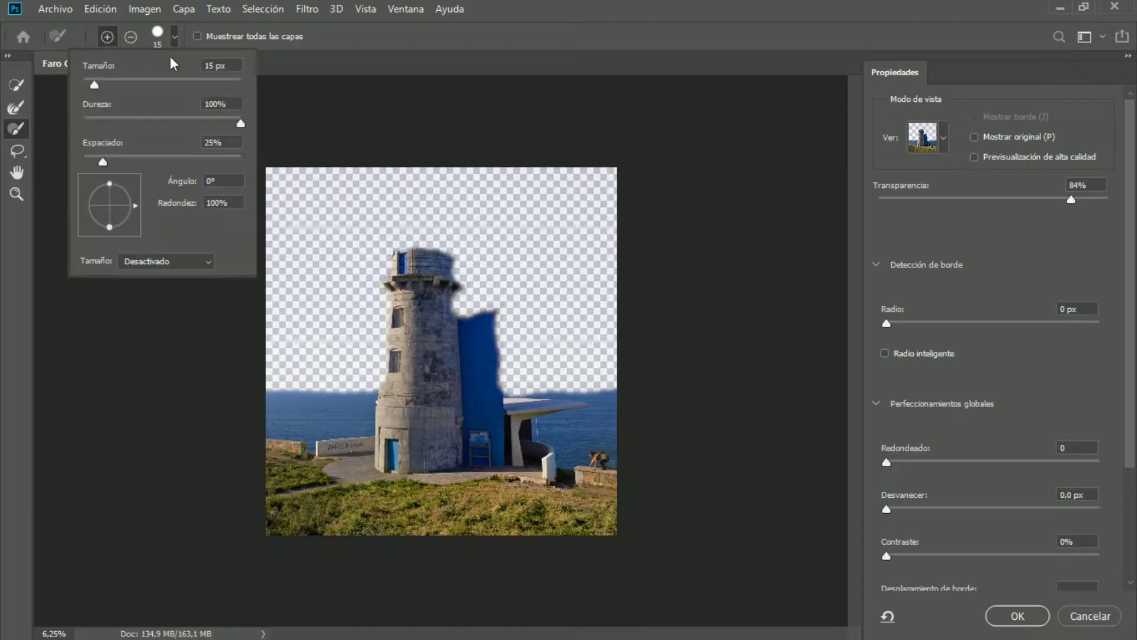
drag(94, 83, 106, 82)
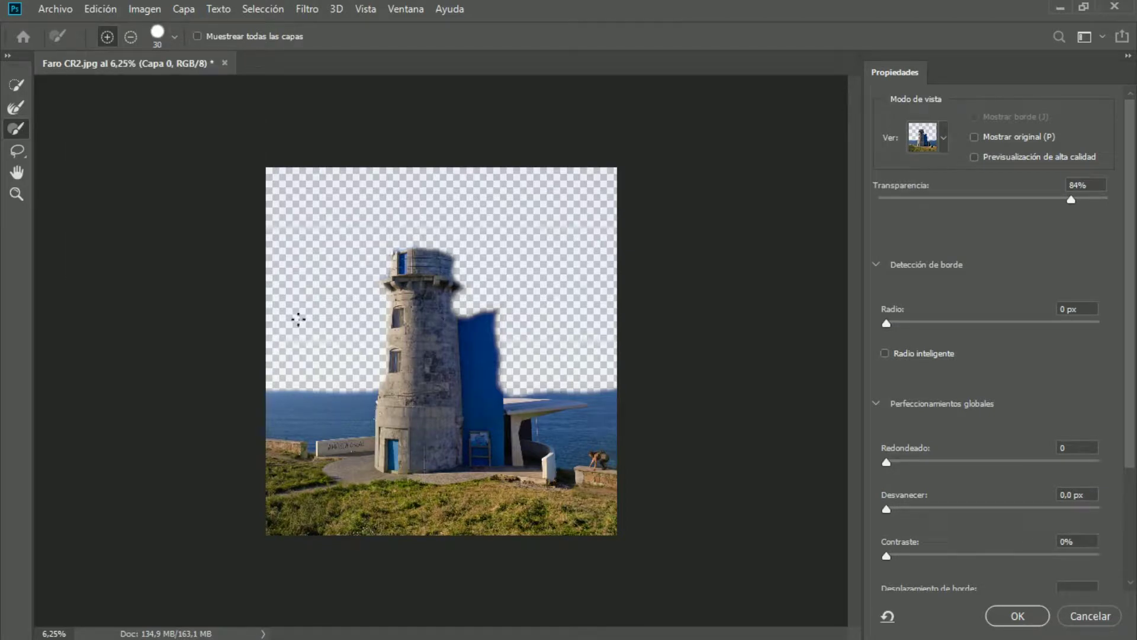
click(174, 42)
mouse_move(214, 86)
mouse_down()
mouse_move(228, 87)
mouse_move(195, 86)
mouse_up()
click(327, 349)
Refine the mask along the lighthouse, blue wall, wall top and horizon edges
mouse_move(384, 399)
mouse_down()
mouse_move(398, 277)
mouse_move(424, 235)
mouse_move(489, 317)
mouse_up()
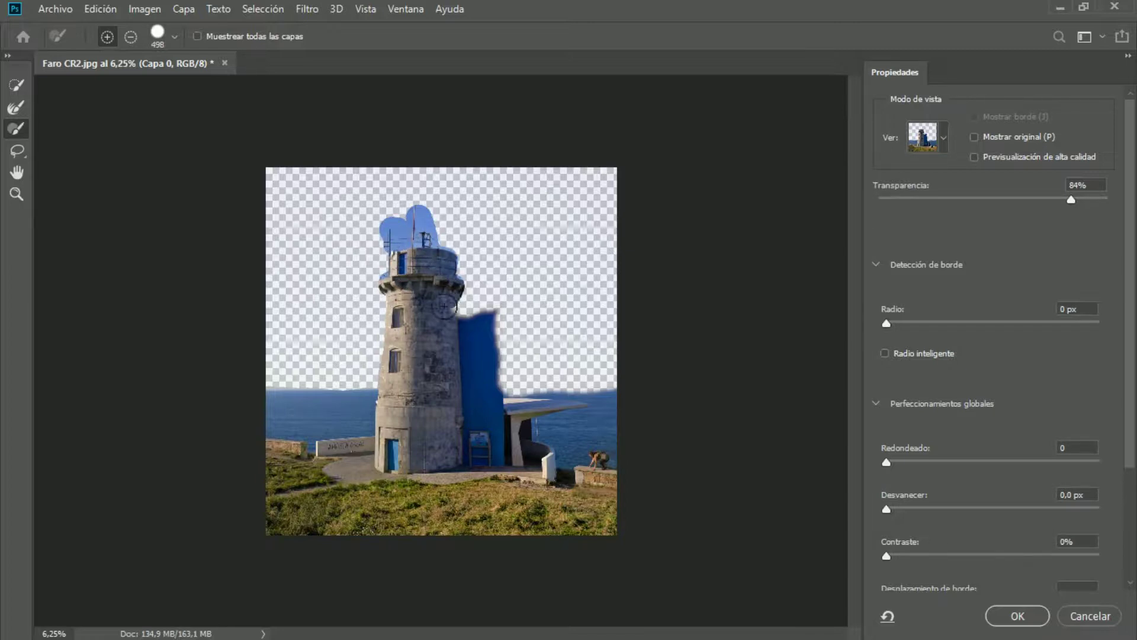
drag(498, 372, 496, 320)
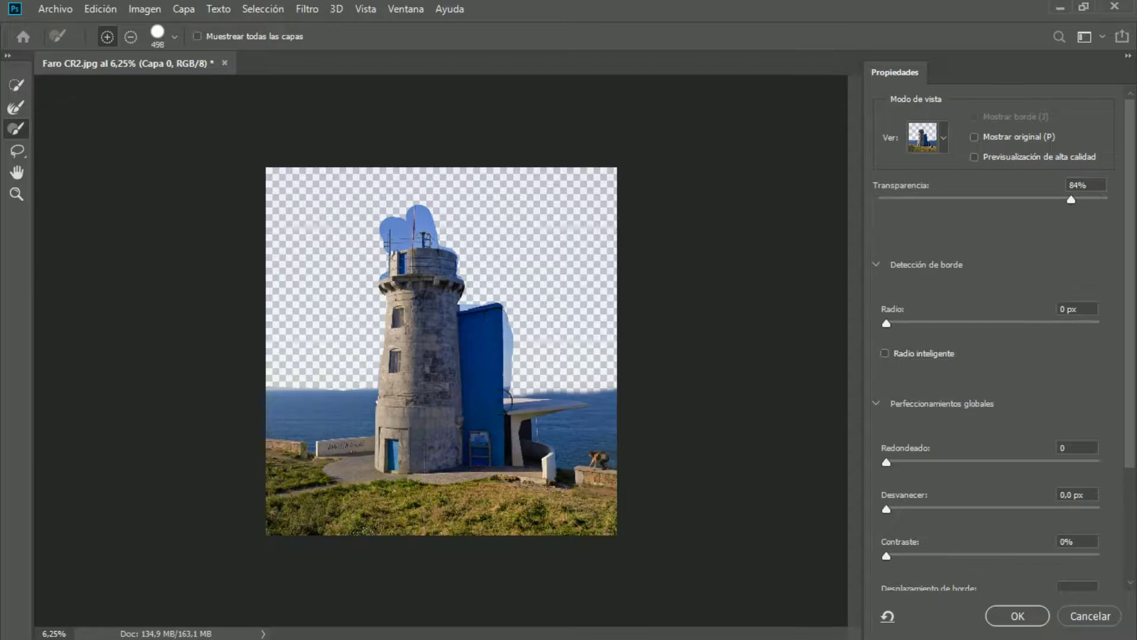
drag(507, 401, 599, 393)
mouse_move(473, 363)
mouse_down()
mouse_move(451, 267)
mouse_move(382, 254)
mouse_move(385, 427)
mouse_up()
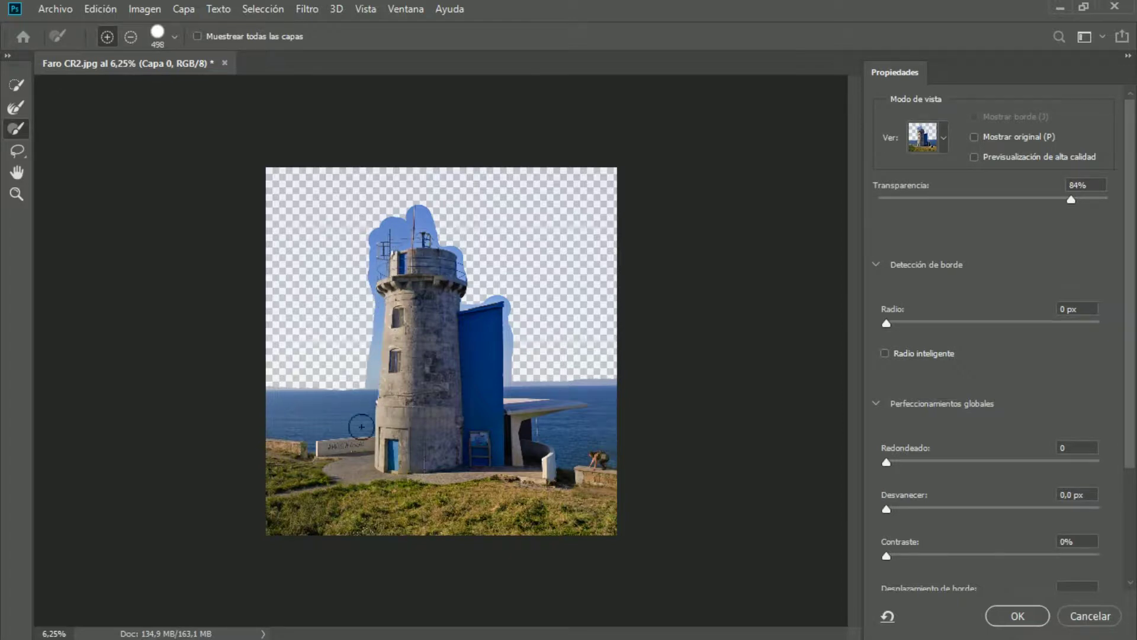
click(16, 194)
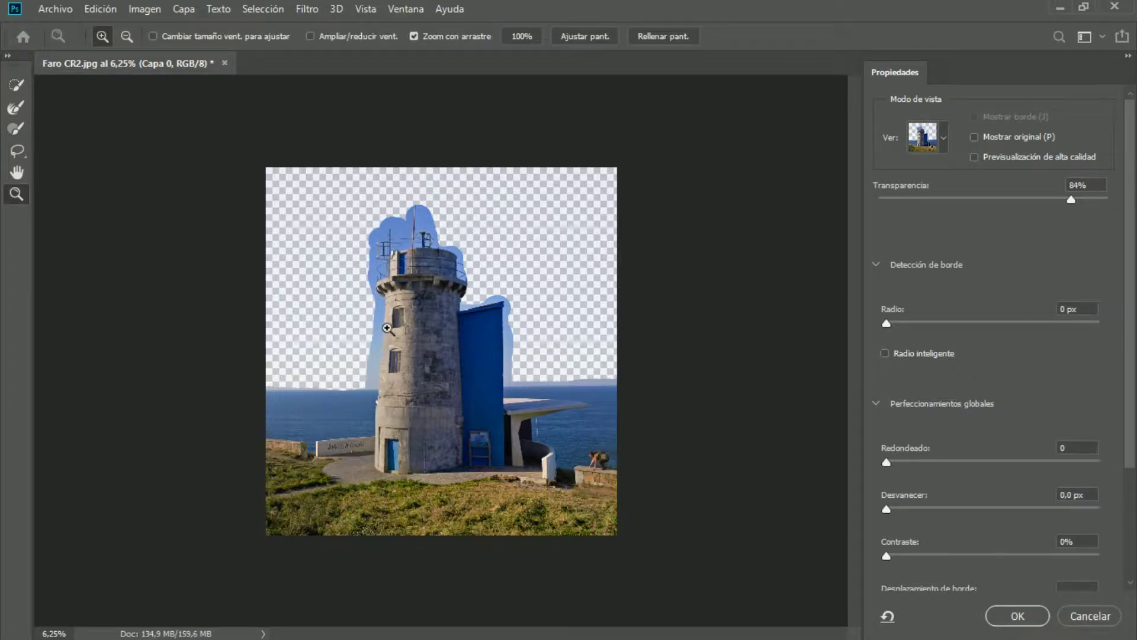
Zoom on the lighthouse top and subtract refinement along the tower edges and mast
drag(385, 337, 368, 228)
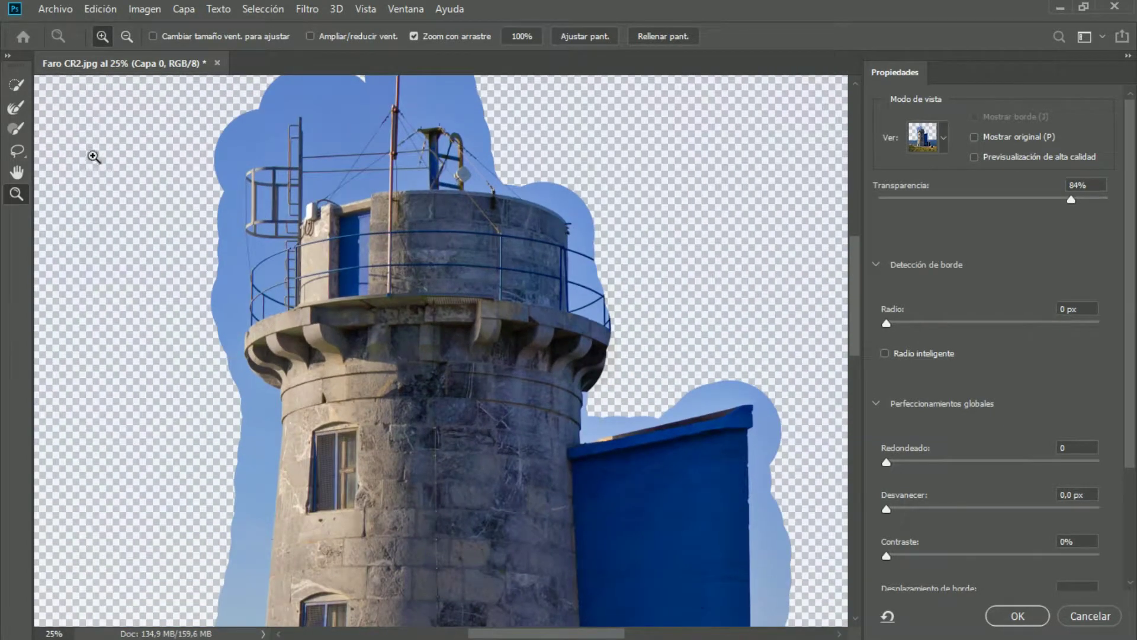
click(17, 128)
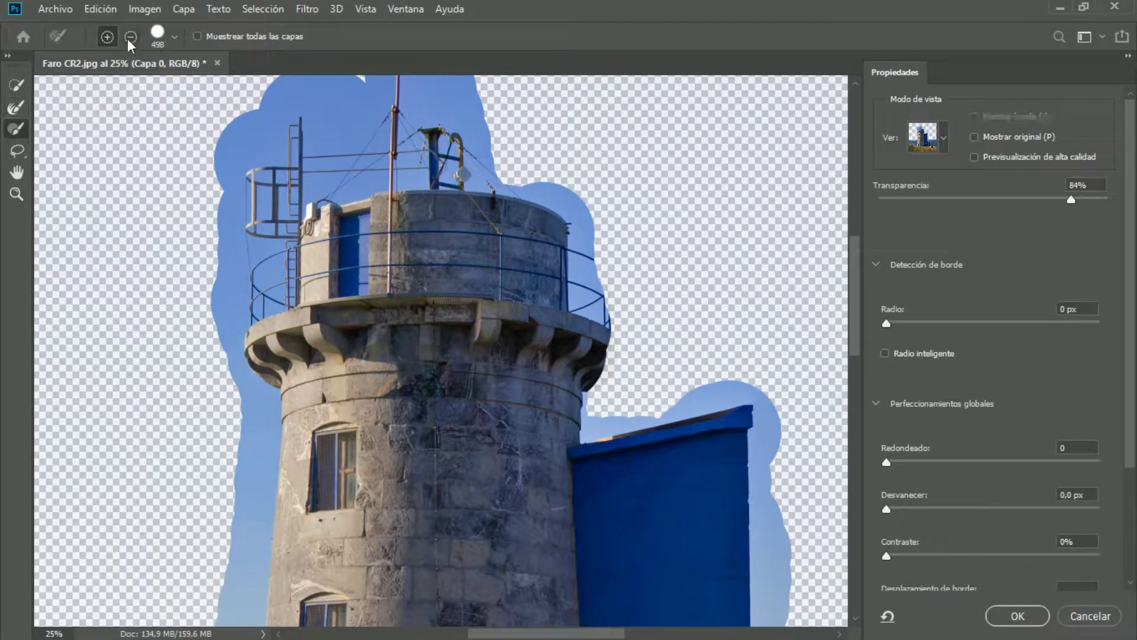
mouse_move(142, 86)
mouse_down()
mouse_move(190, 32)
mouse_move(233, 20)
mouse_up()
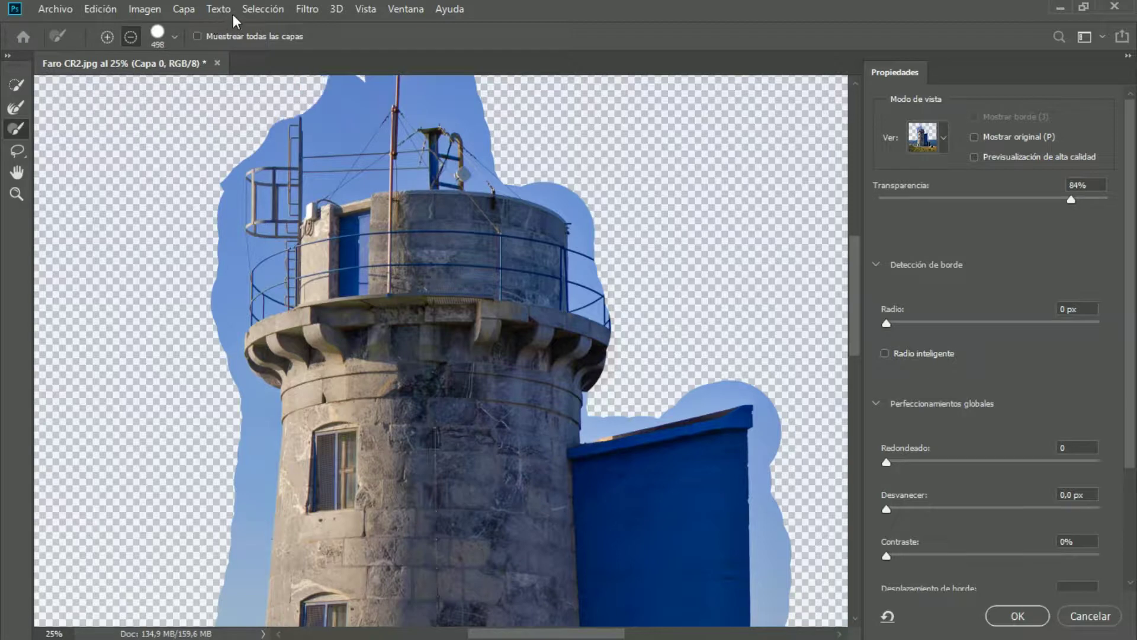
mouse_move(136, 224)
mouse_down()
mouse_move(134, 190)
mouse_move(122, 240)
mouse_move(162, 378)
mouse_move(146, 550)
mouse_move(167, 486)
mouse_up()
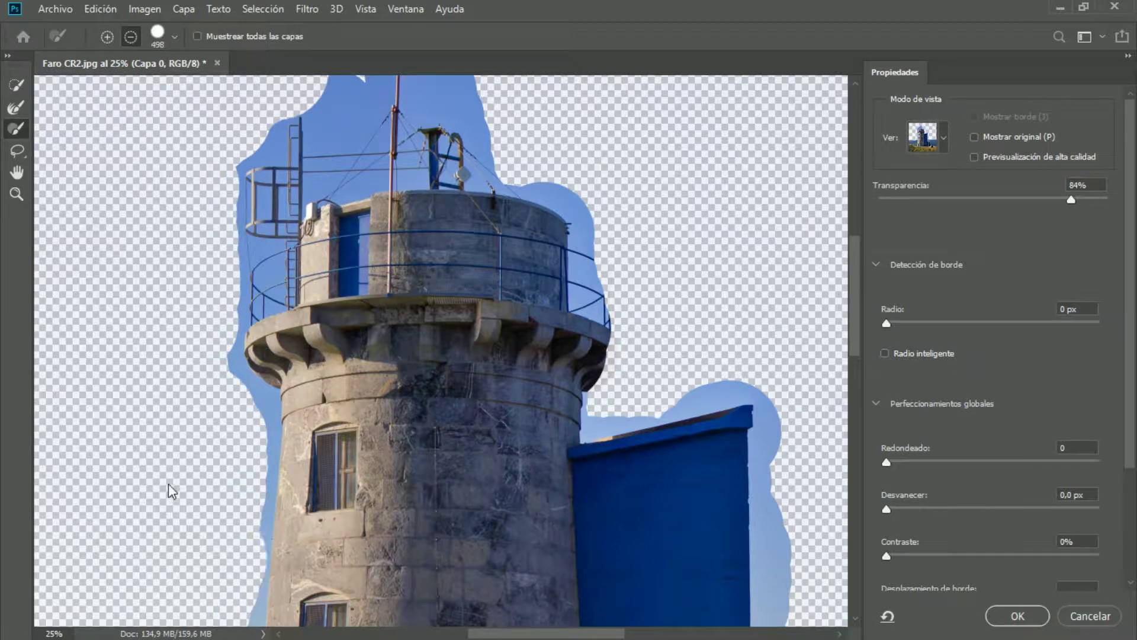
drag(166, 425, 173, 375)
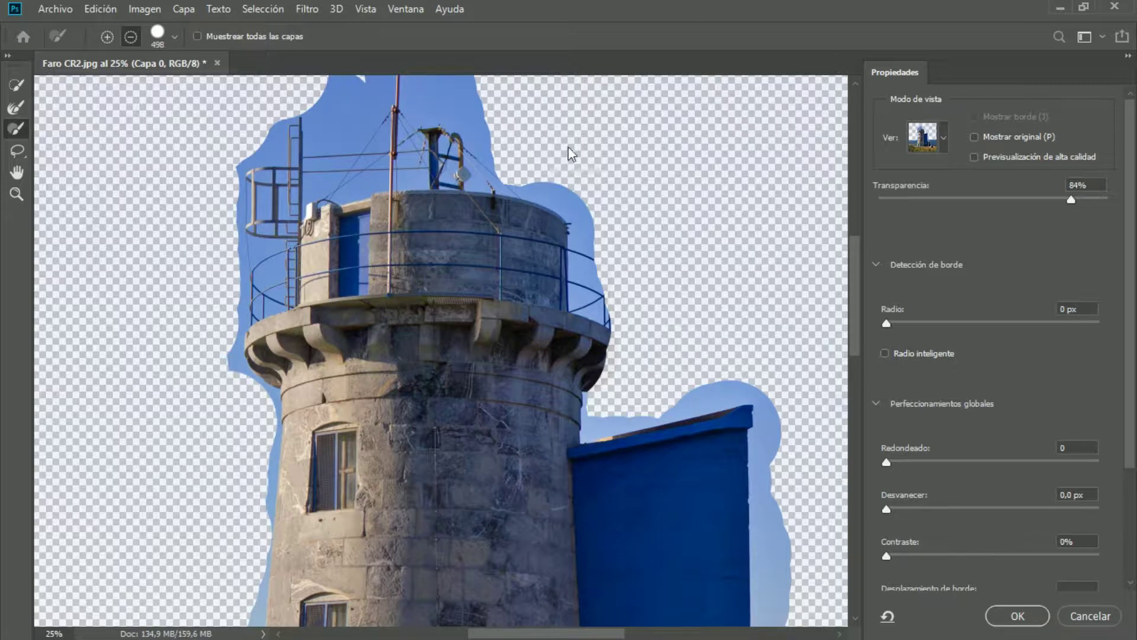
drag(568, 147, 526, 102)
drag(855, 265, 854, 233)
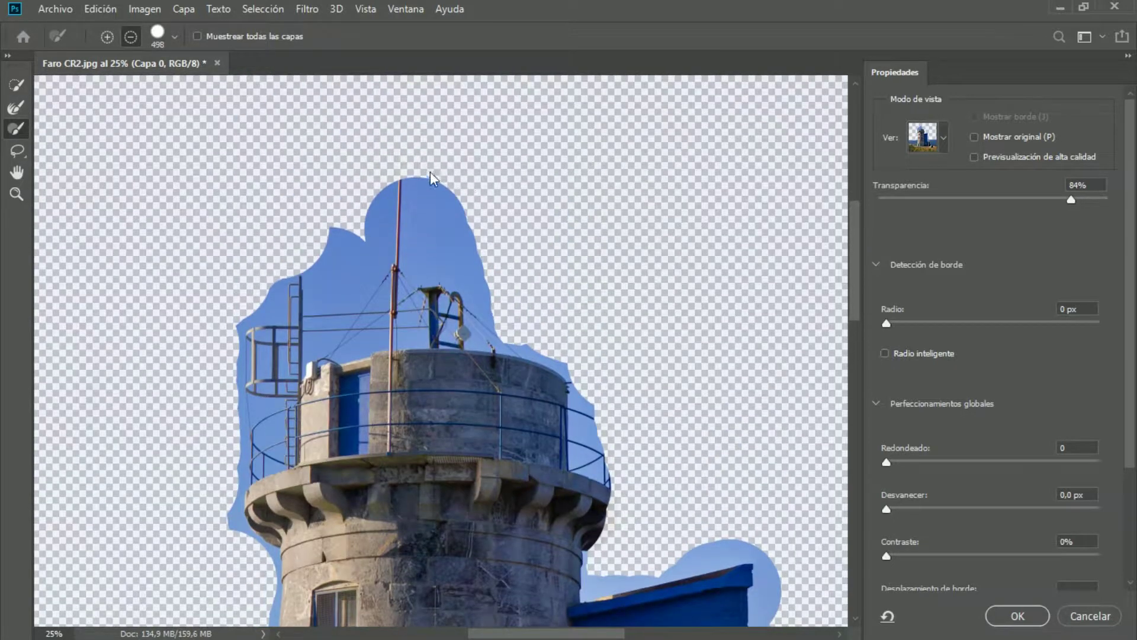
drag(292, 126, 283, 174)
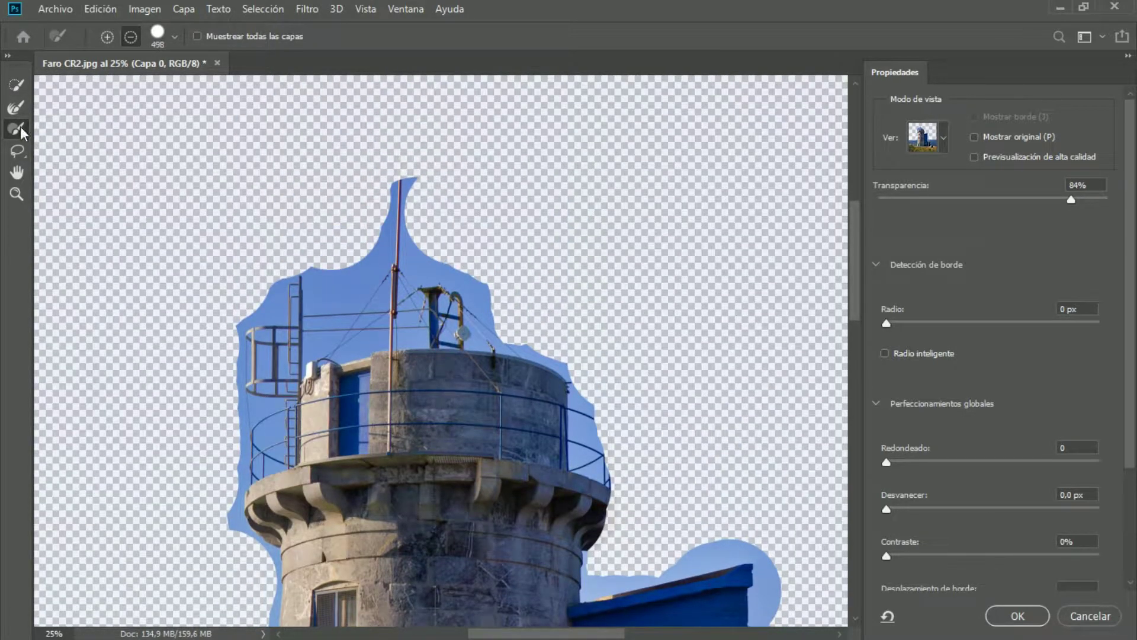
Switch the refine brush back to add mode at 22 px and scroll down the view
click(108, 37)
click(175, 37)
drag(119, 84, 102, 84)
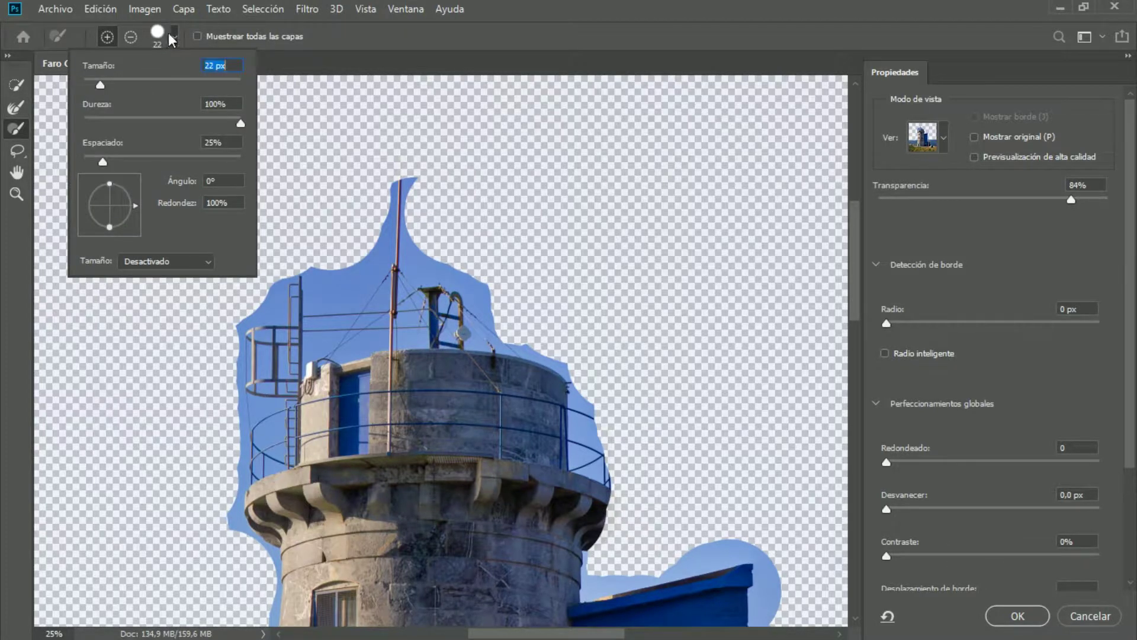
key(Return)
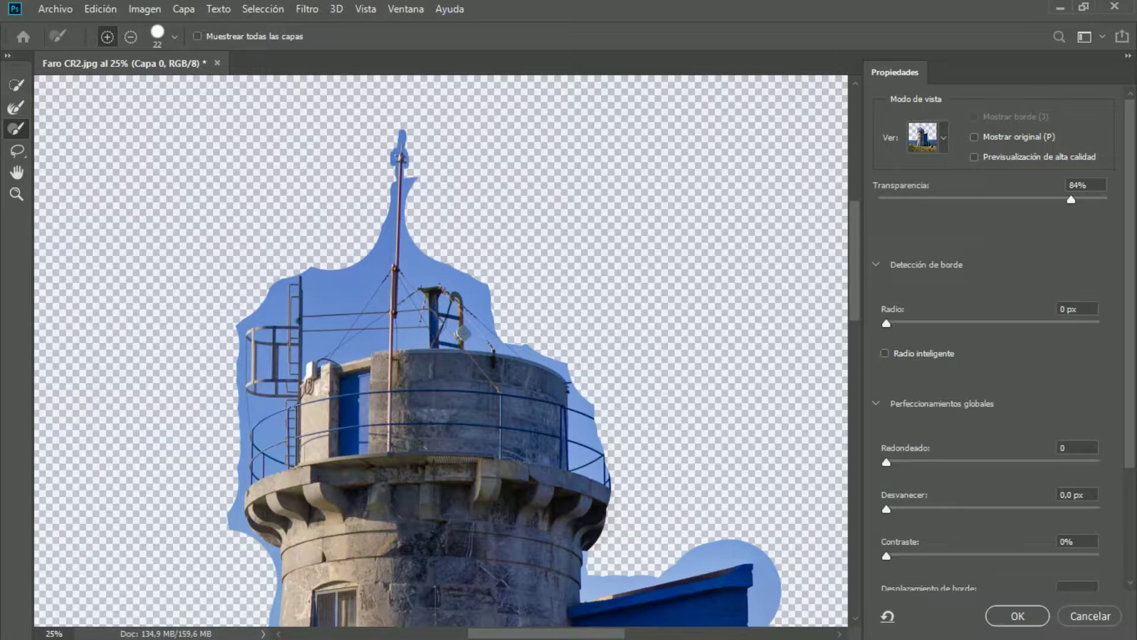
scroll(539, 235, down, 2)
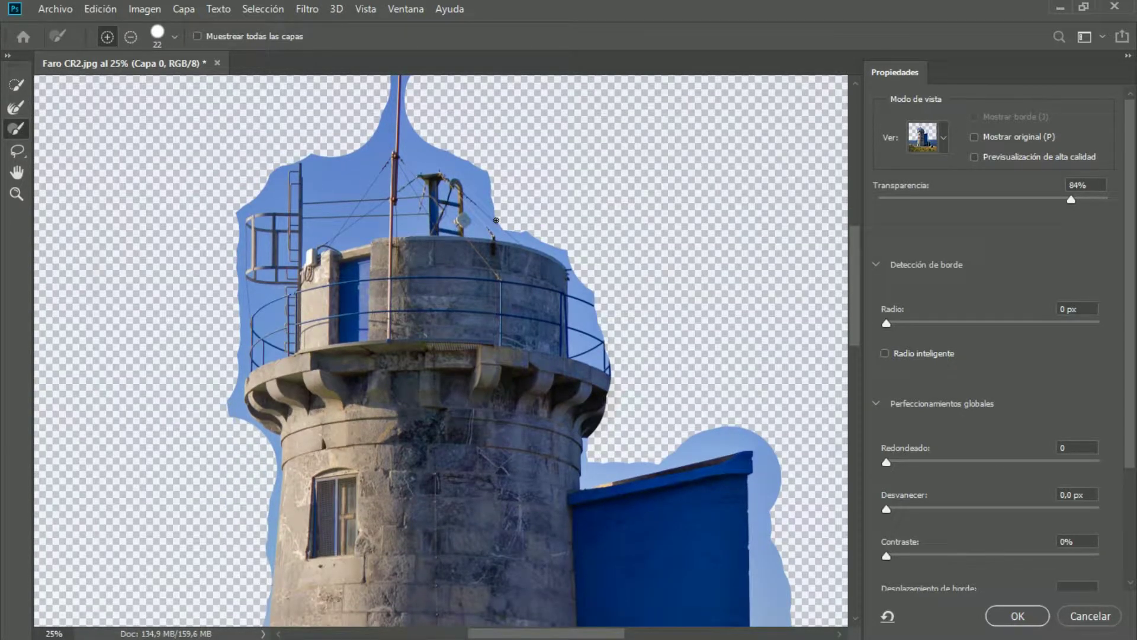
scroll(855, 243, down, 2)
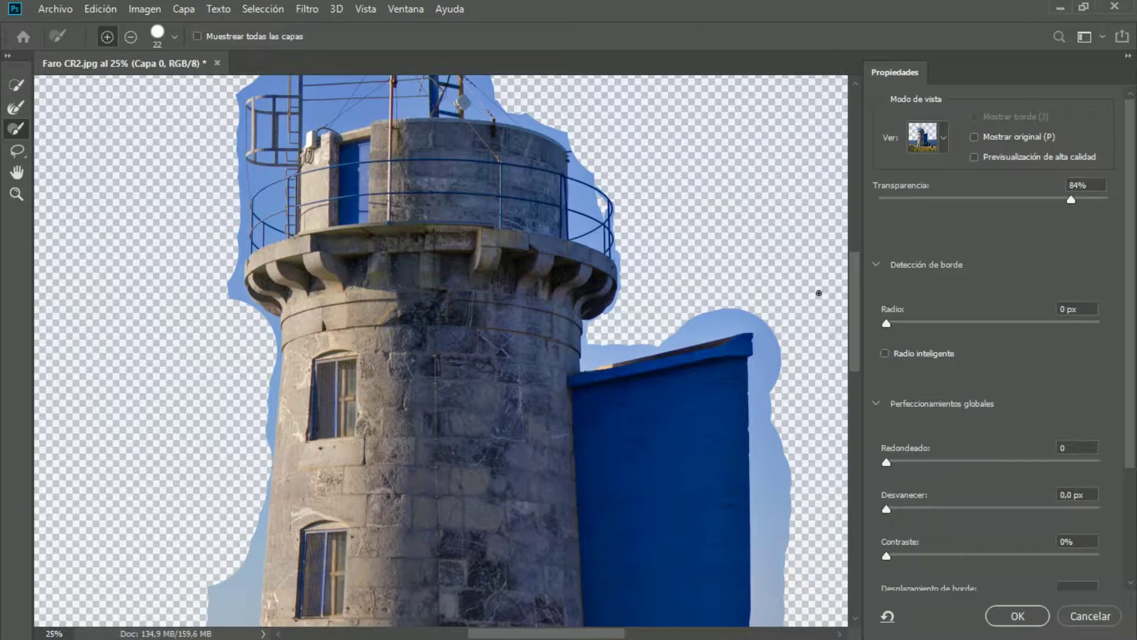
scroll(849, 333, down, 3)
scroll(148, 365, down, 3)
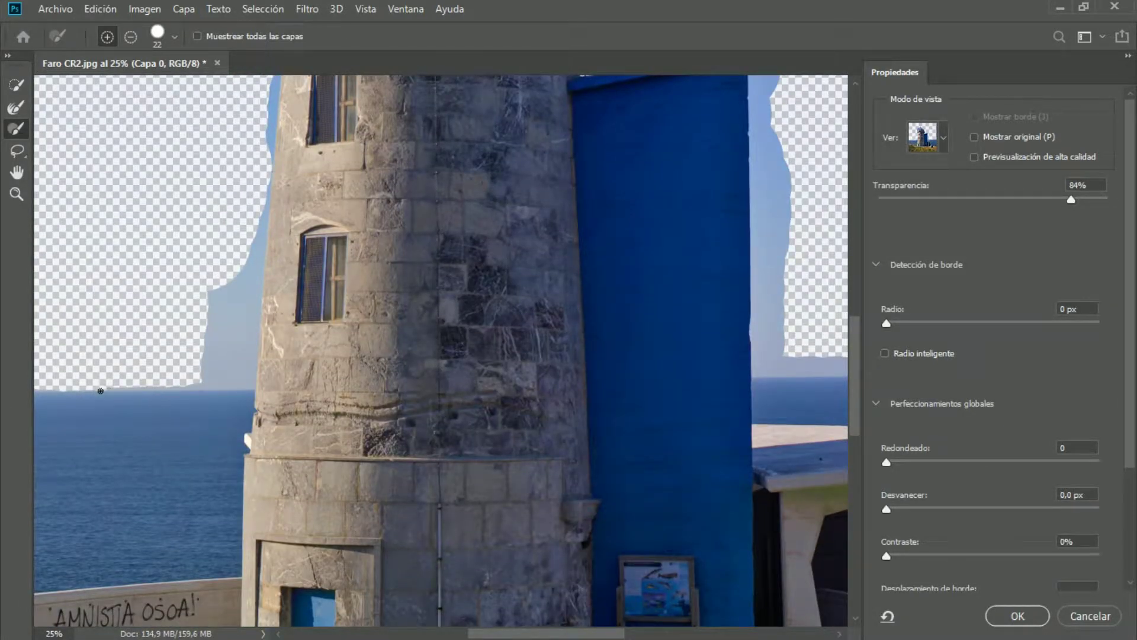
drag(508, 634, 433, 634)
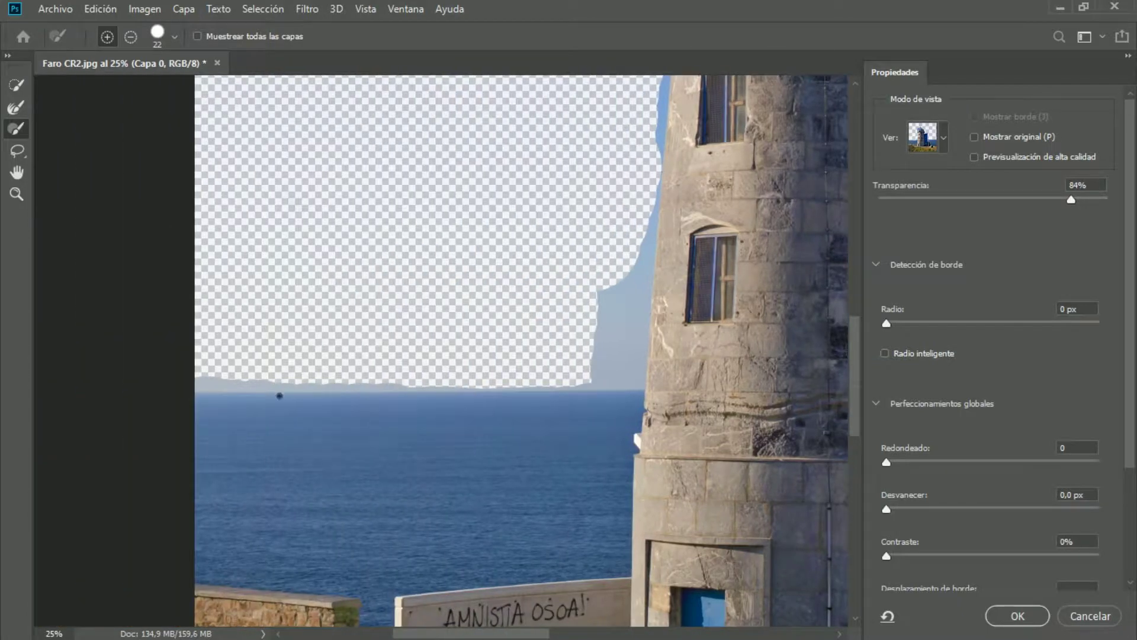
Set the Refine Edge Brush size to 189 px
click(16, 108)
click(174, 36)
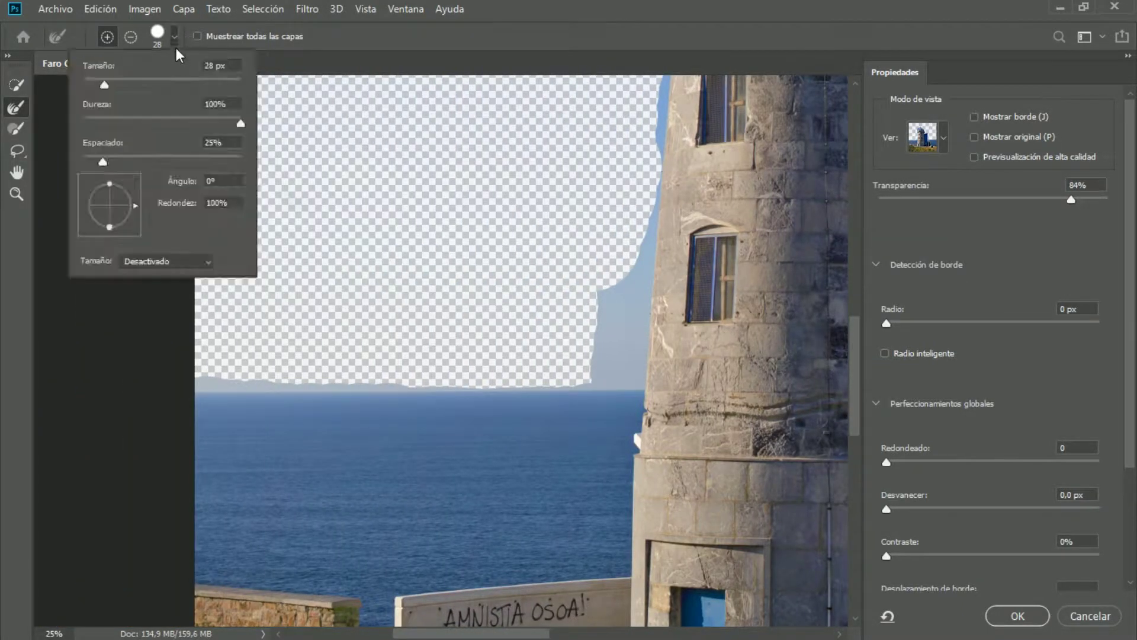
drag(173, 83, 187, 82)
click(175, 38)
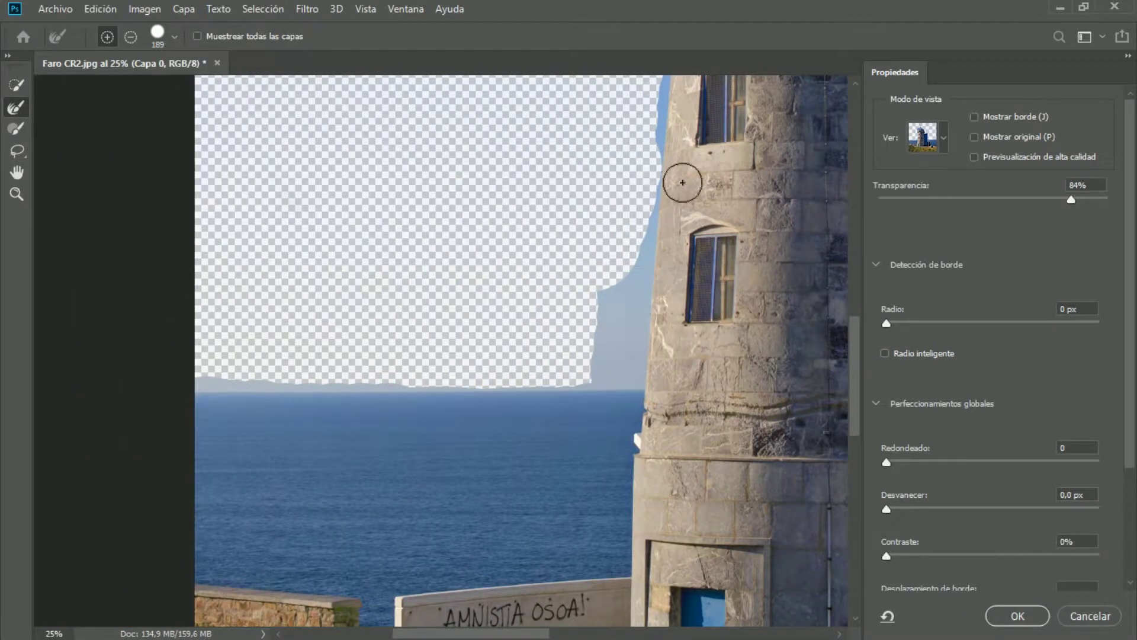
Refine along the horizon and tower side, clearing sky between the tower and blue roof
mouse_move(568, 360)
mouse_down()
mouse_move(510, 374)
mouse_move(212, 373)
mouse_move(629, 378)
mouse_move(660, 59)
mouse_up()
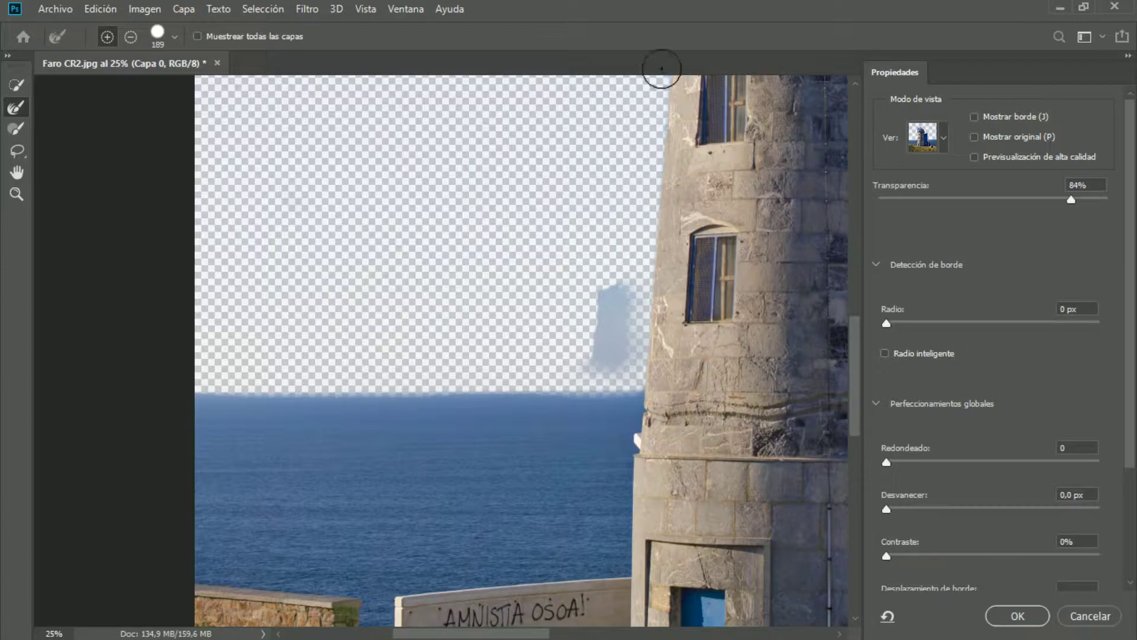
drag(614, 318, 602, 348)
drag(855, 393, 856, 342)
drag(626, 205, 628, 80)
drag(538, 634, 624, 634)
drag(482, 322, 513, 190)
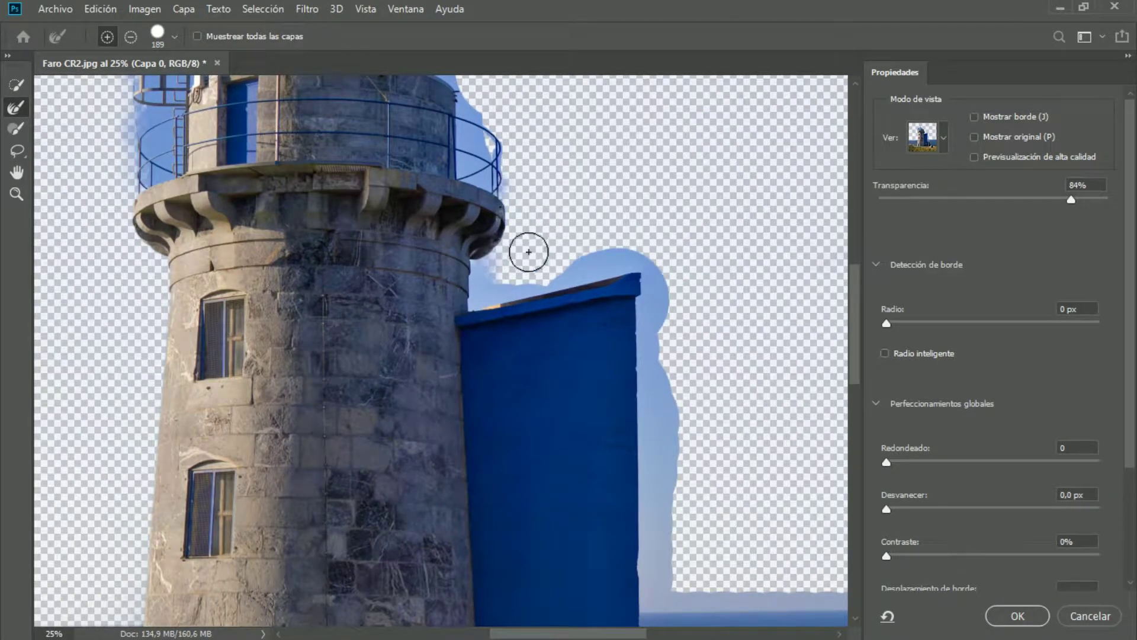
mouse_move(484, 287)
mouse_down()
mouse_move(609, 265)
mouse_move(652, 272)
mouse_move(654, 442)
mouse_up()
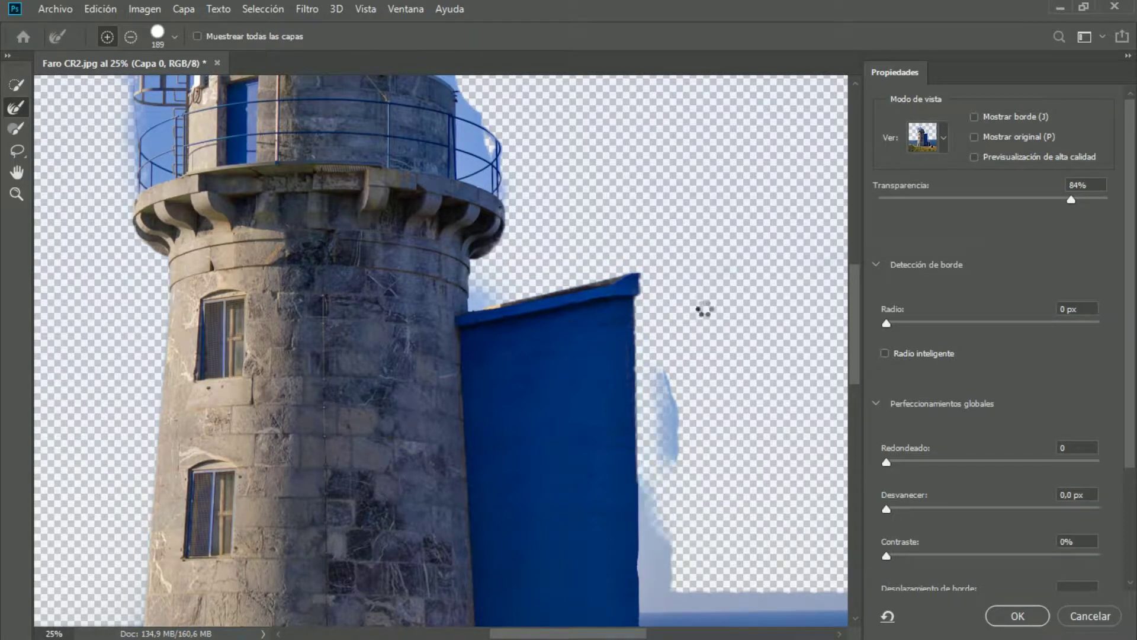
drag(854, 302, 853, 350)
Clear the sky patches beside the blue wall and remove the distant hills on the horizon
drag(671, 198, 660, 304)
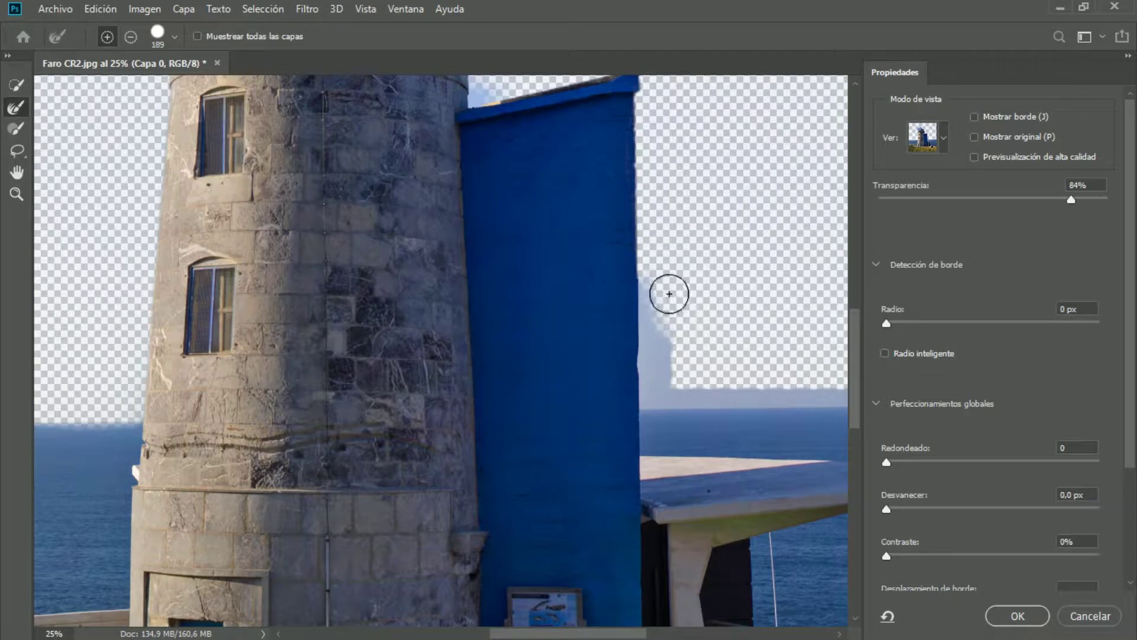
drag(648, 368, 784, 393)
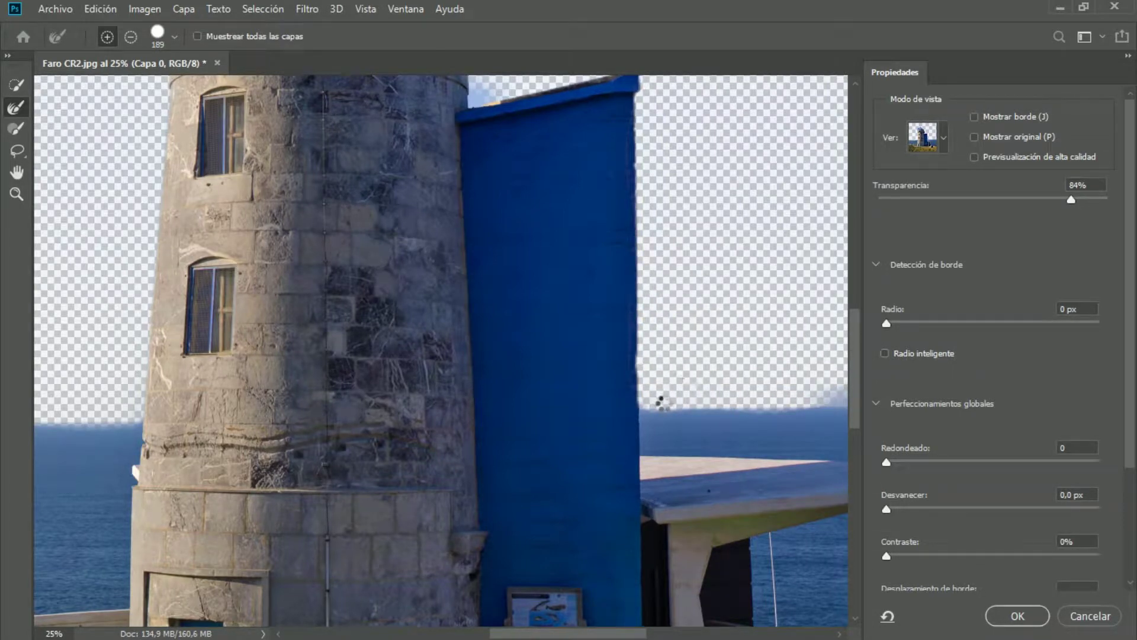
drag(566, 634, 637, 633)
drag(446, 398, 847, 373)
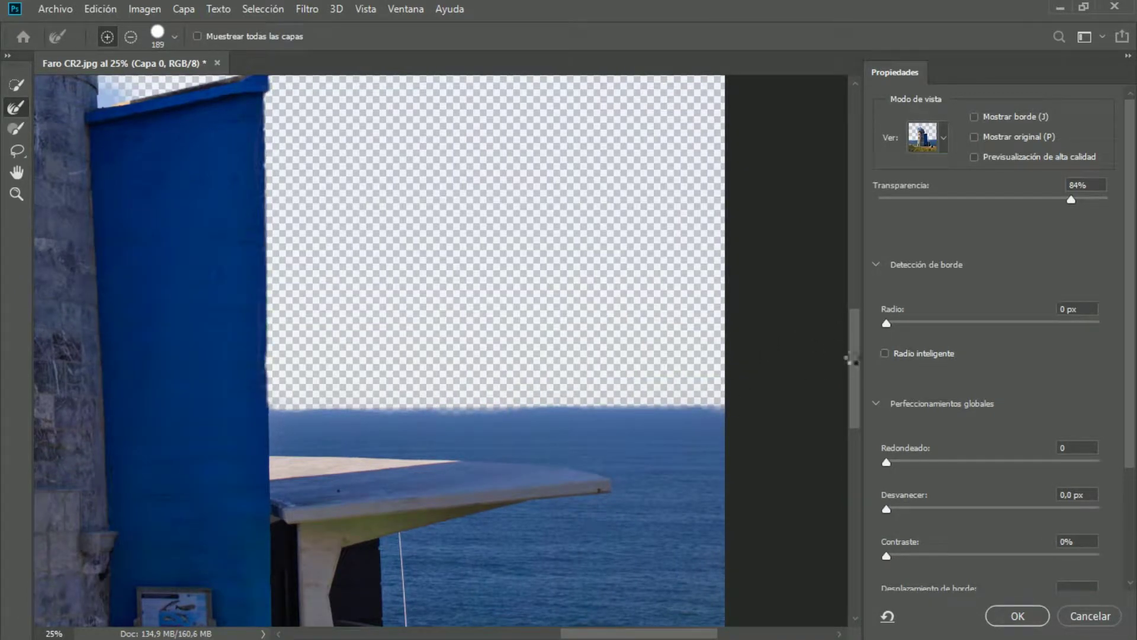
drag(853, 361, 848, 319)
drag(578, 633, 483, 633)
drag(855, 340, 854, 279)
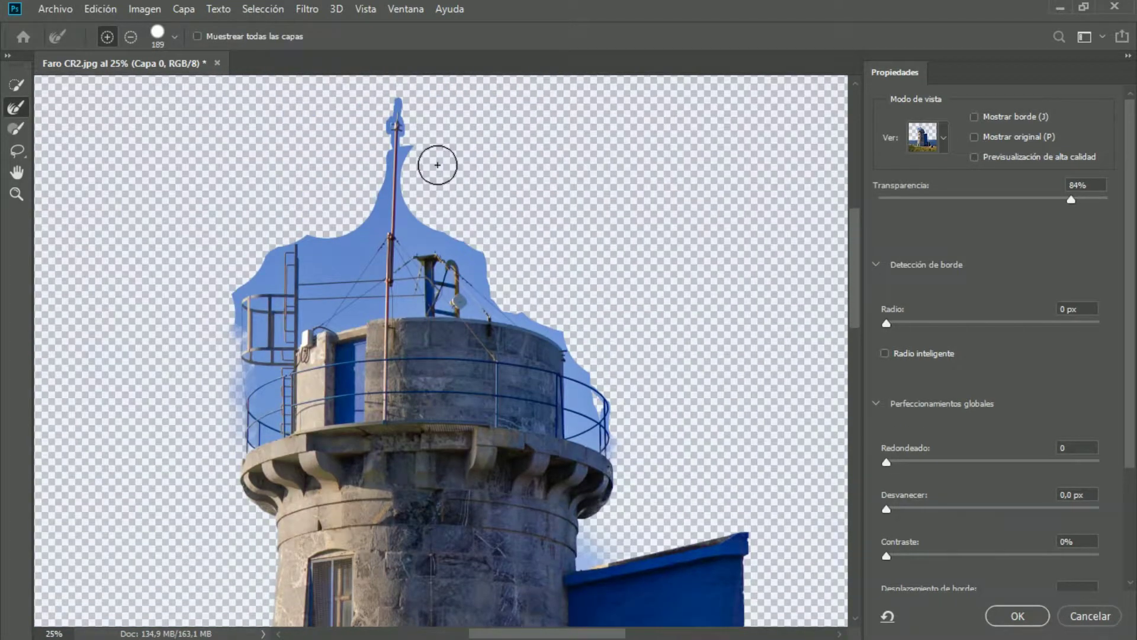
Clear leftover sky and blue fringe around the antenna and above the ladder
drag(411, 155, 386, 101)
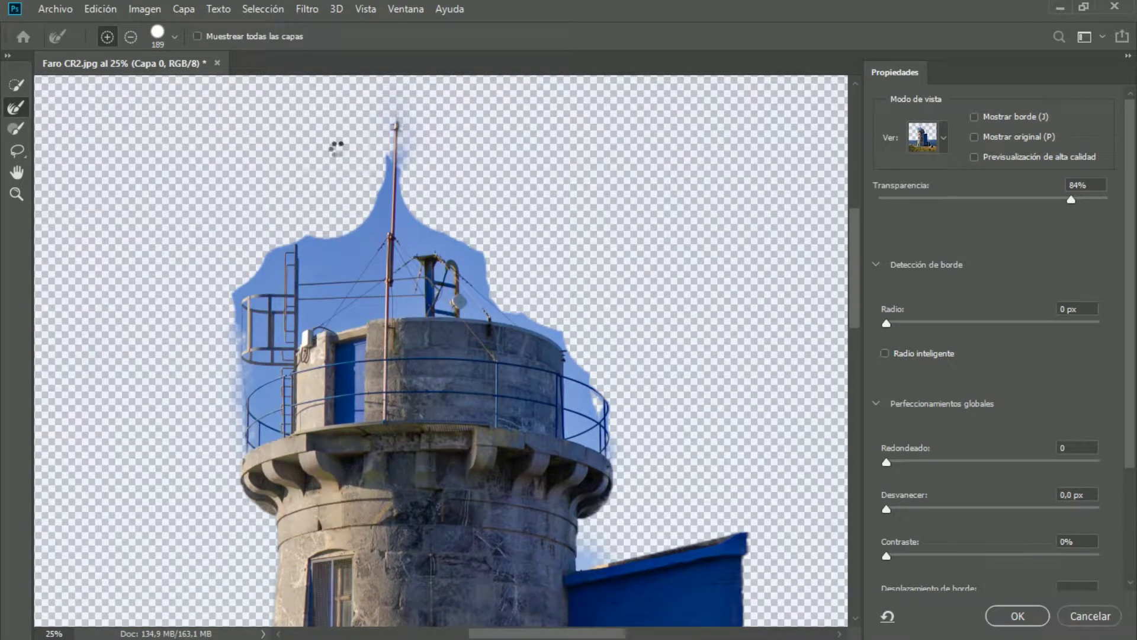
drag(381, 152, 373, 223)
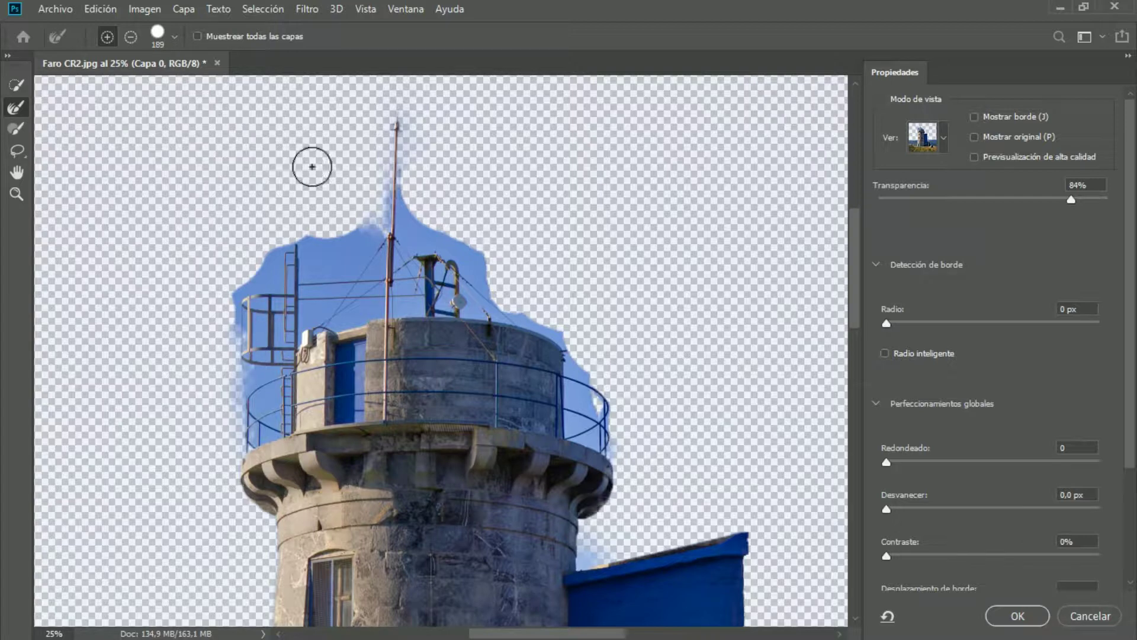
drag(414, 172, 391, 233)
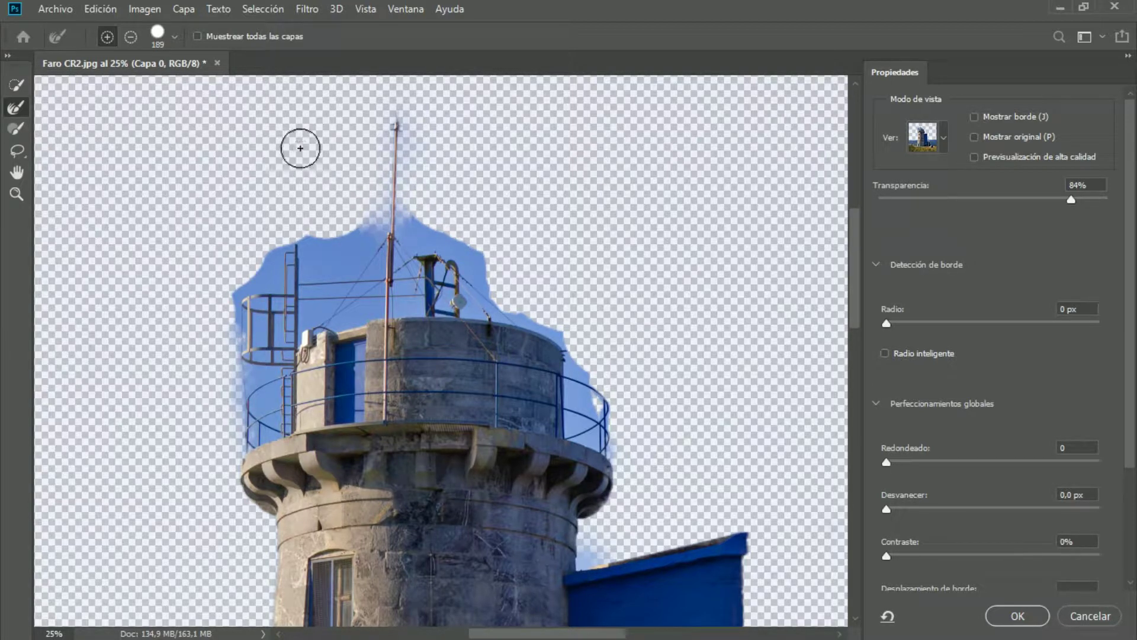
mouse_move(350, 178)
mouse_down()
mouse_move(276, 275)
mouse_move(206, 279)
mouse_move(241, 308)
mouse_move(258, 425)
mouse_up()
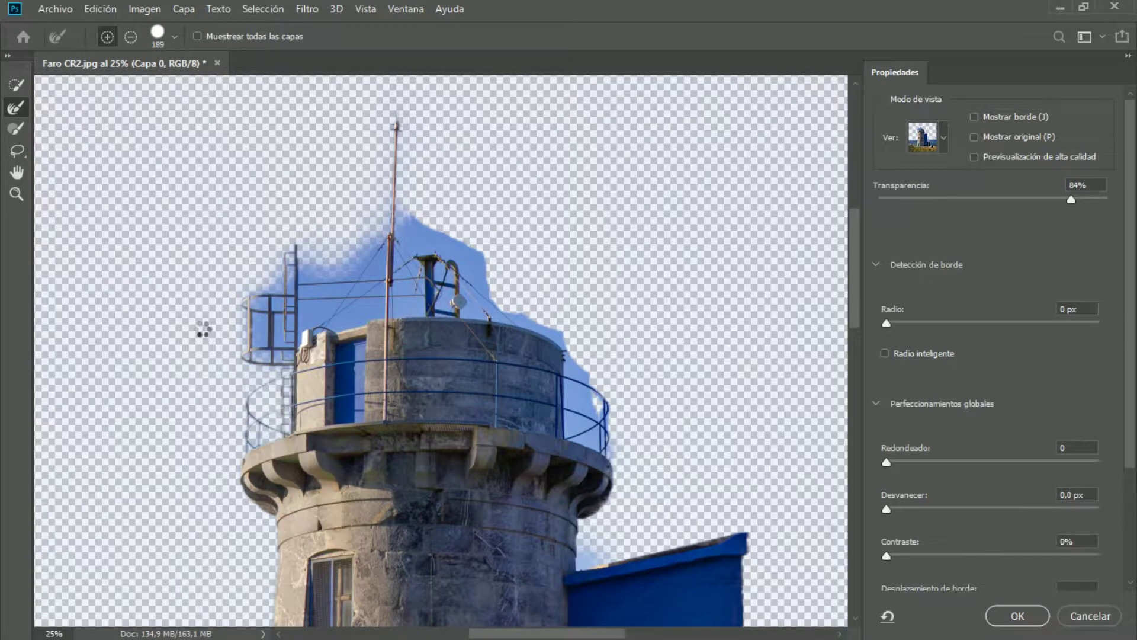
Clean sky from the ladder cage, rooftop structure halo and right railing
drag(203, 325, 258, 322)
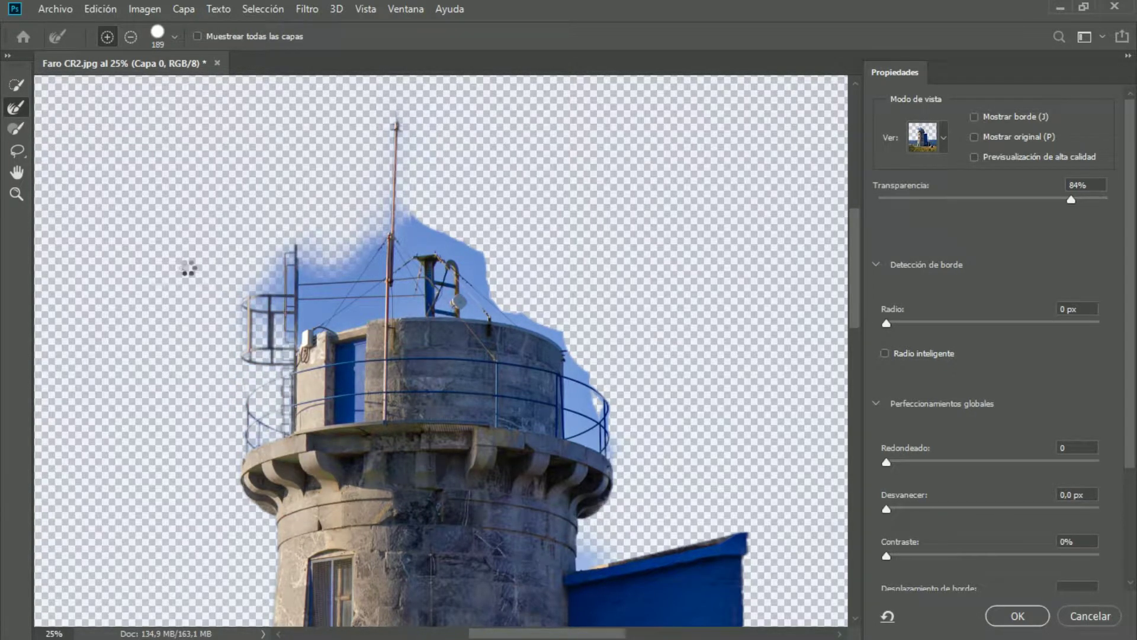
drag(183, 265, 289, 270)
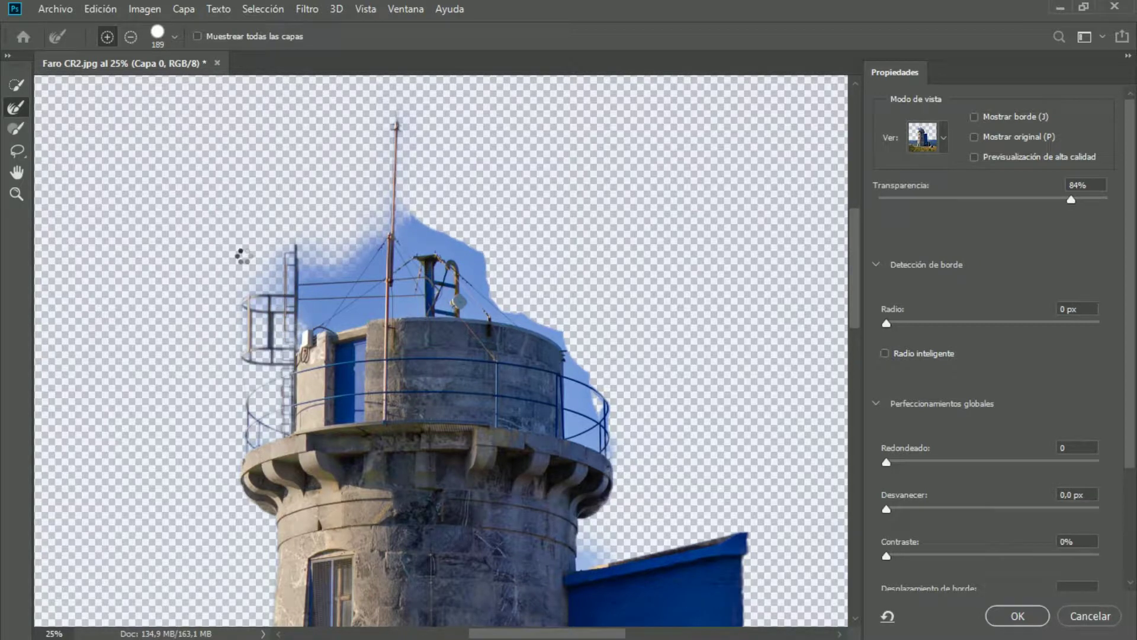
drag(319, 237, 371, 275)
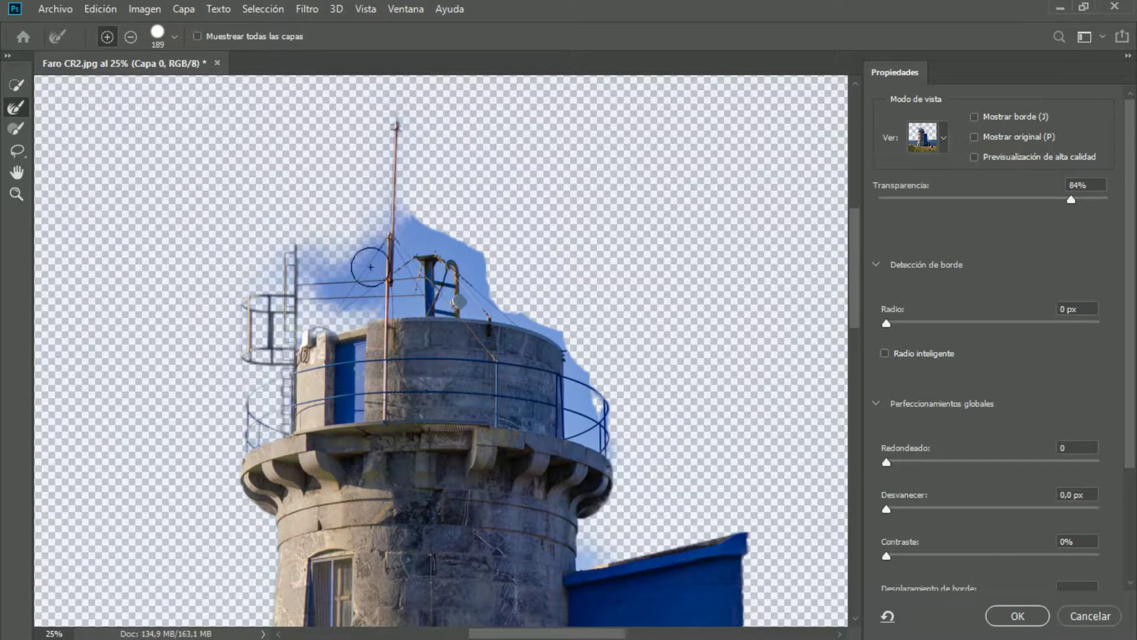
drag(317, 224, 325, 266)
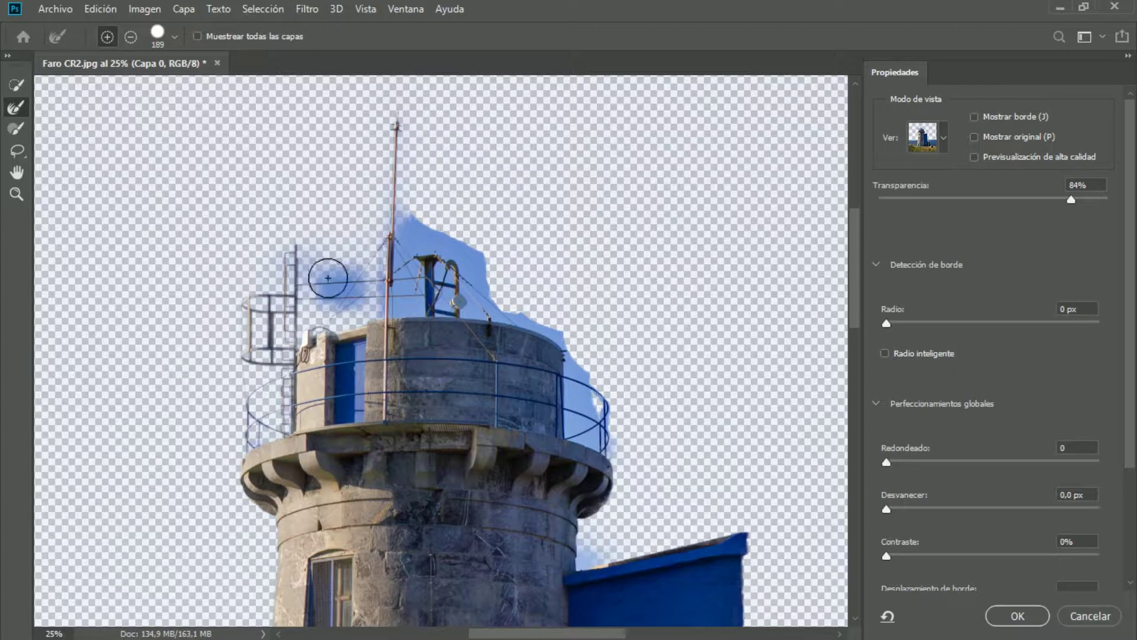
drag(452, 197, 508, 261)
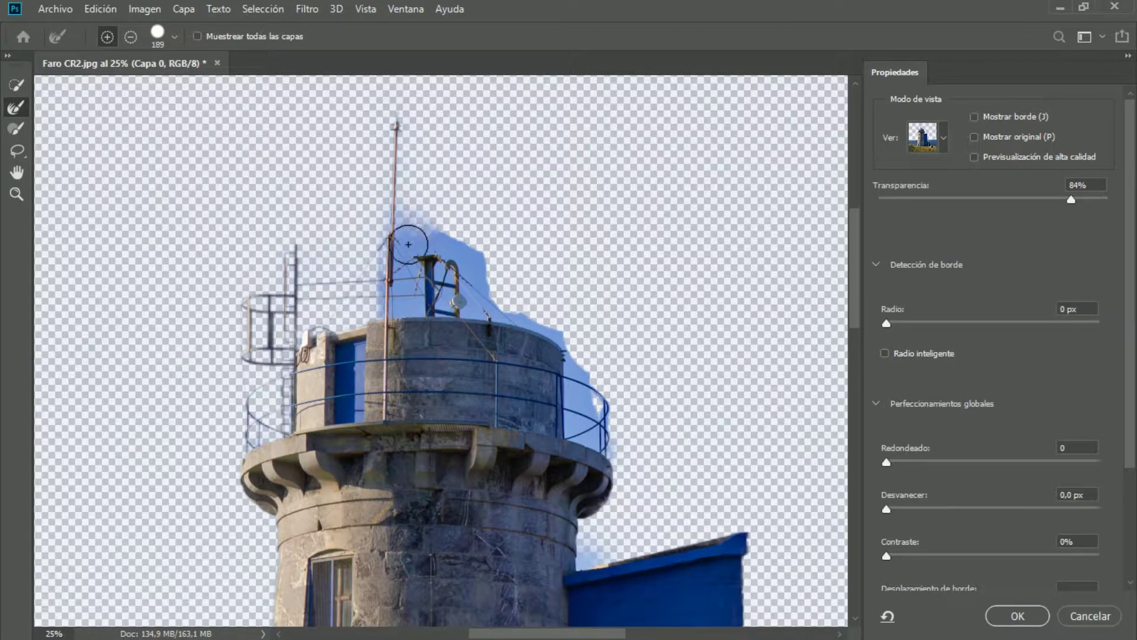
drag(417, 233, 409, 278)
click(434, 295)
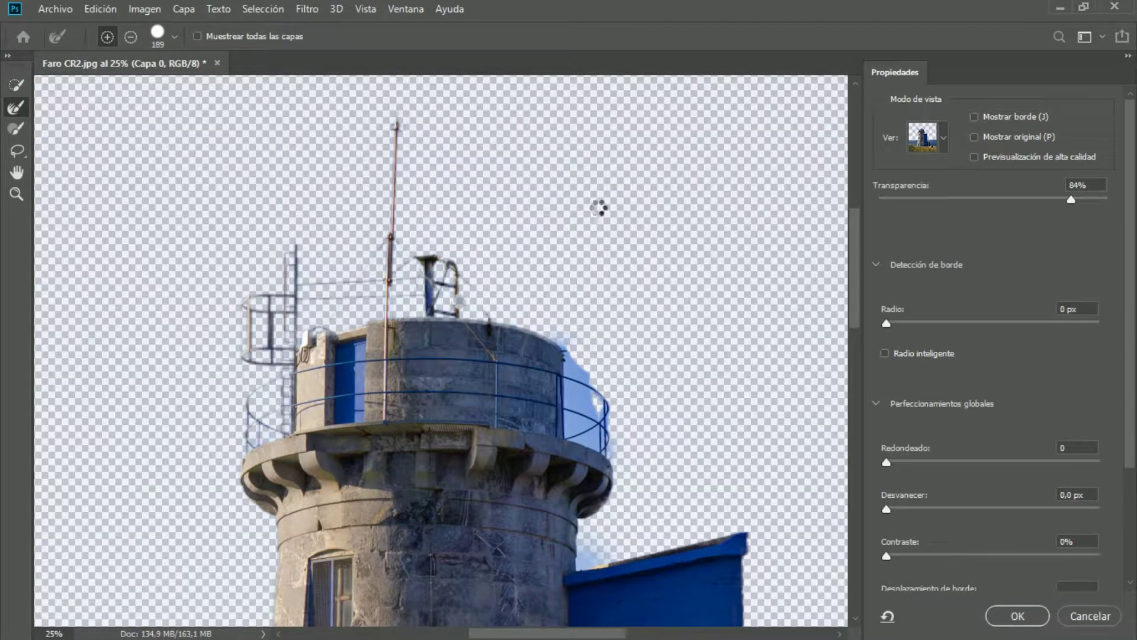
mouse_move(568, 331)
mouse_down()
mouse_move(605, 438)
mouse_move(661, 259)
mouse_up()
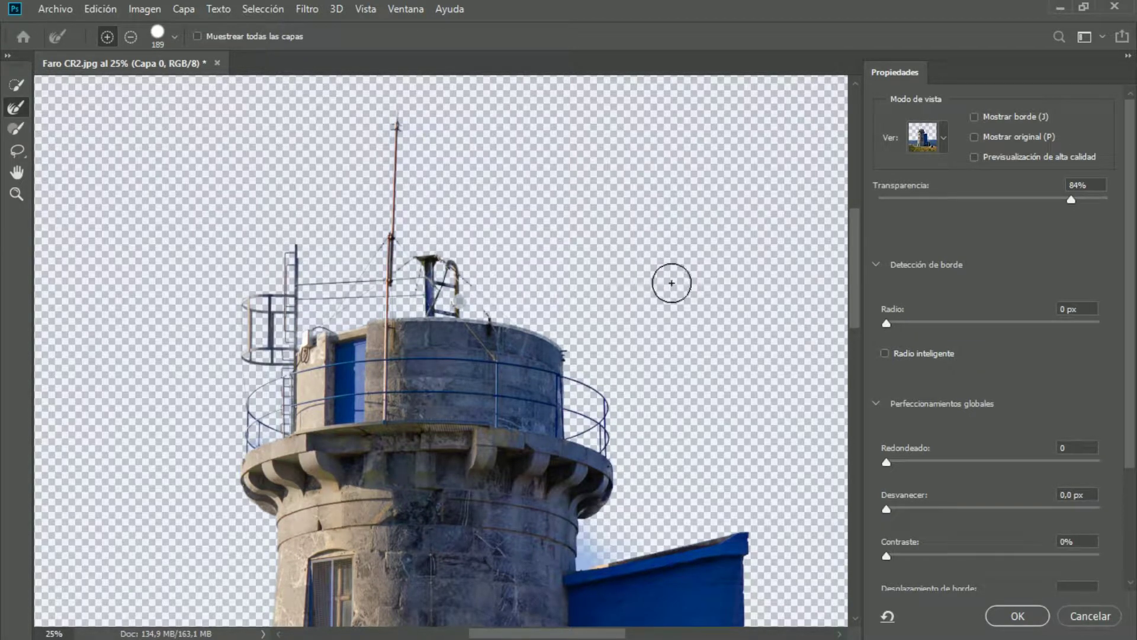
click(16, 128)
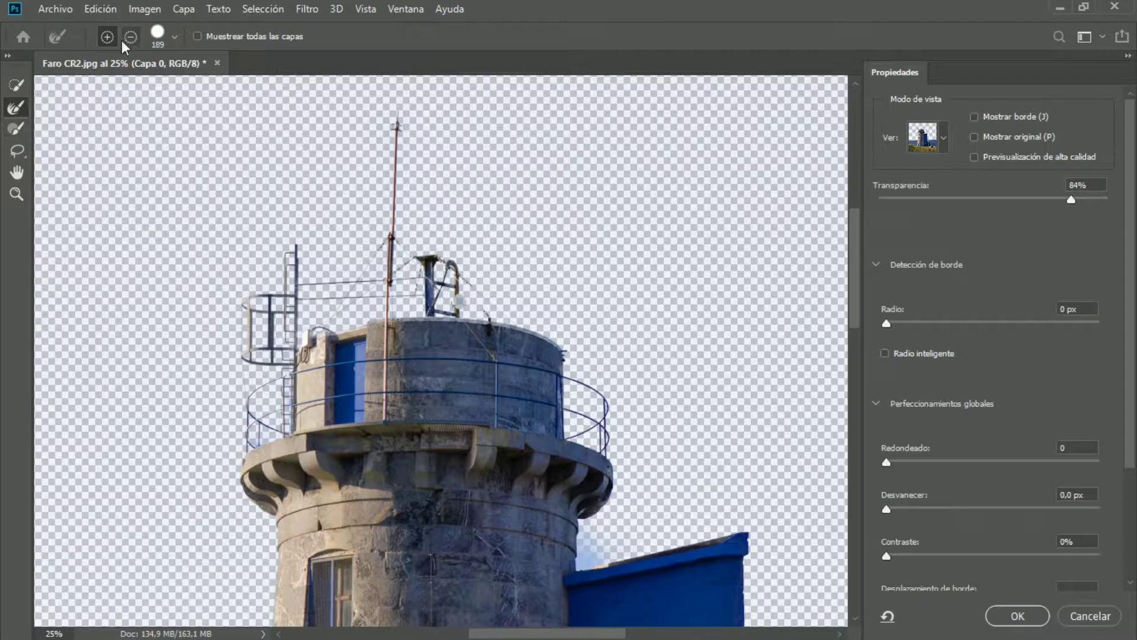
click(130, 37)
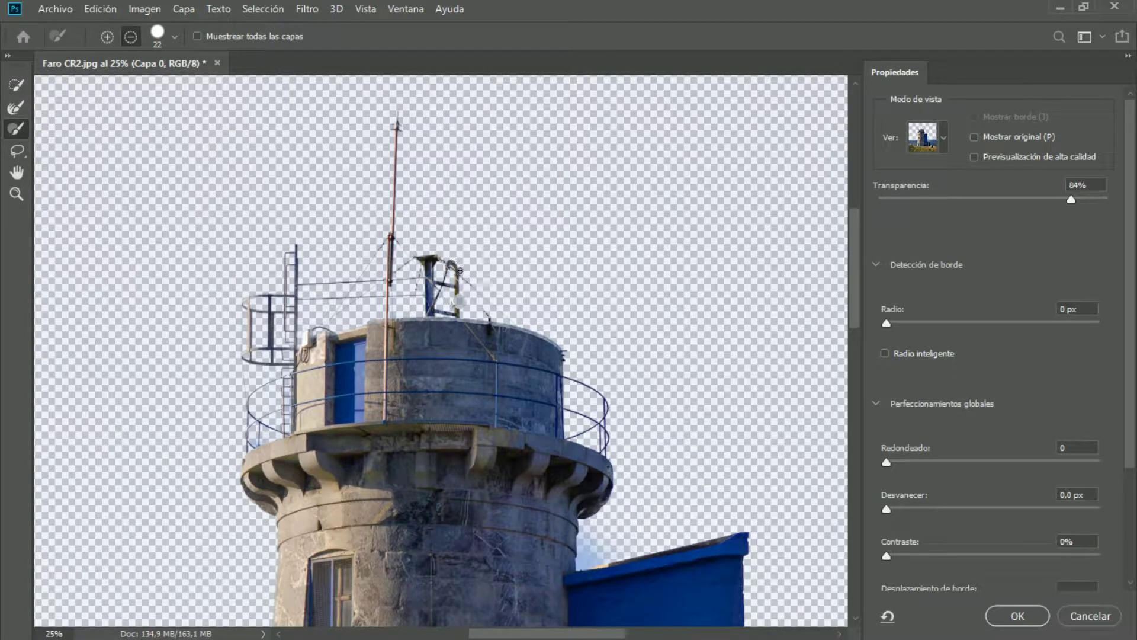
click(106, 37)
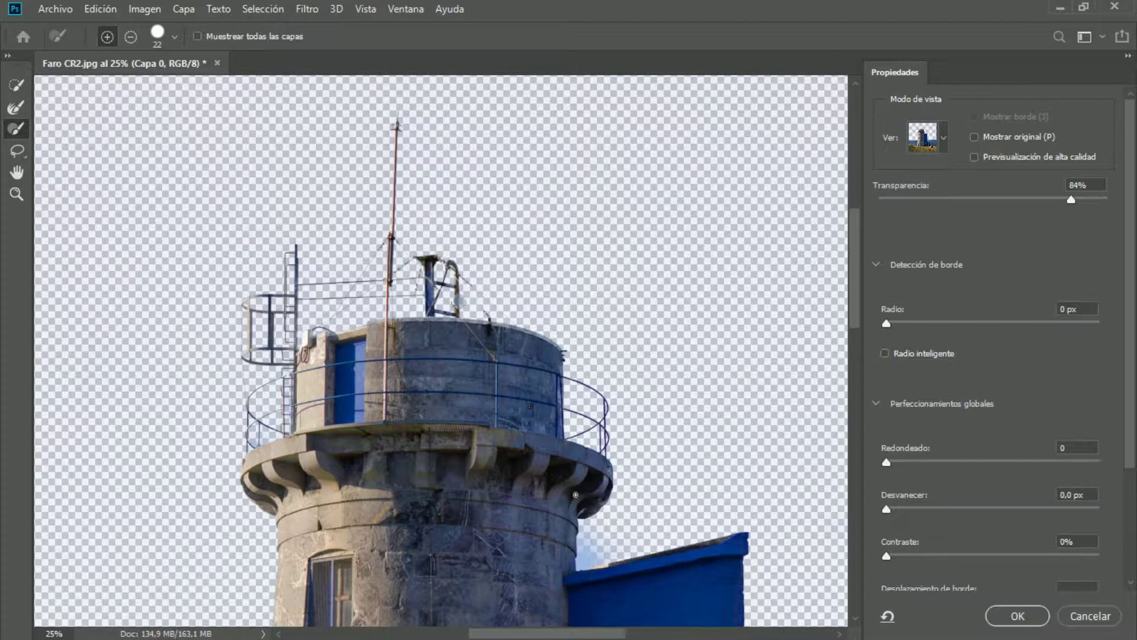
scroll(544, 618, right, 5)
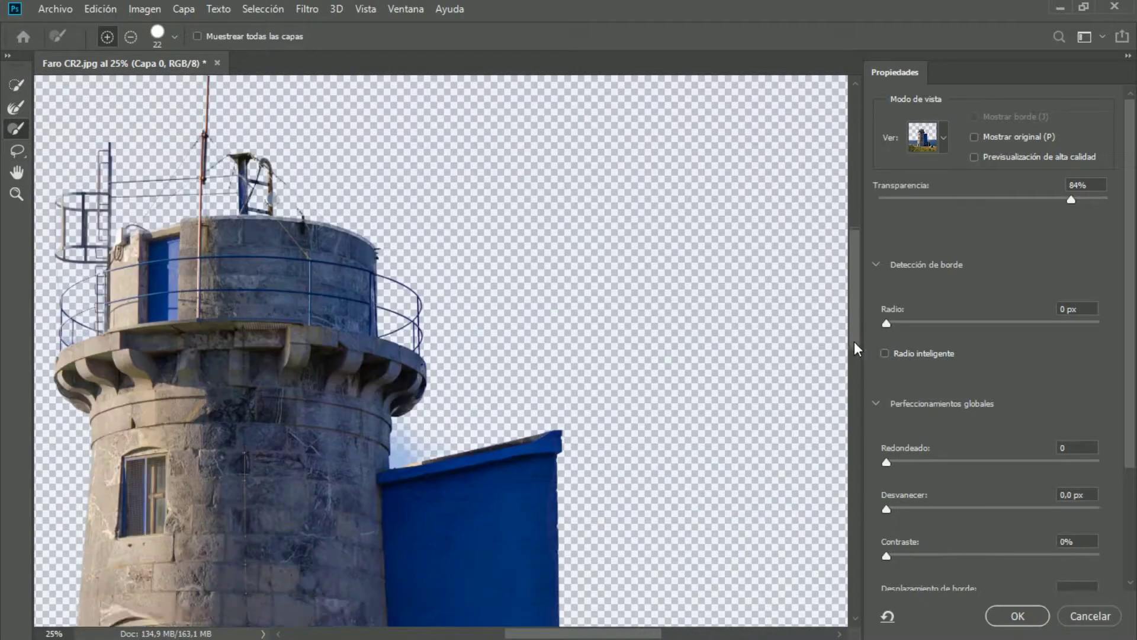
scroll(829, 342, down, 4)
click(131, 37)
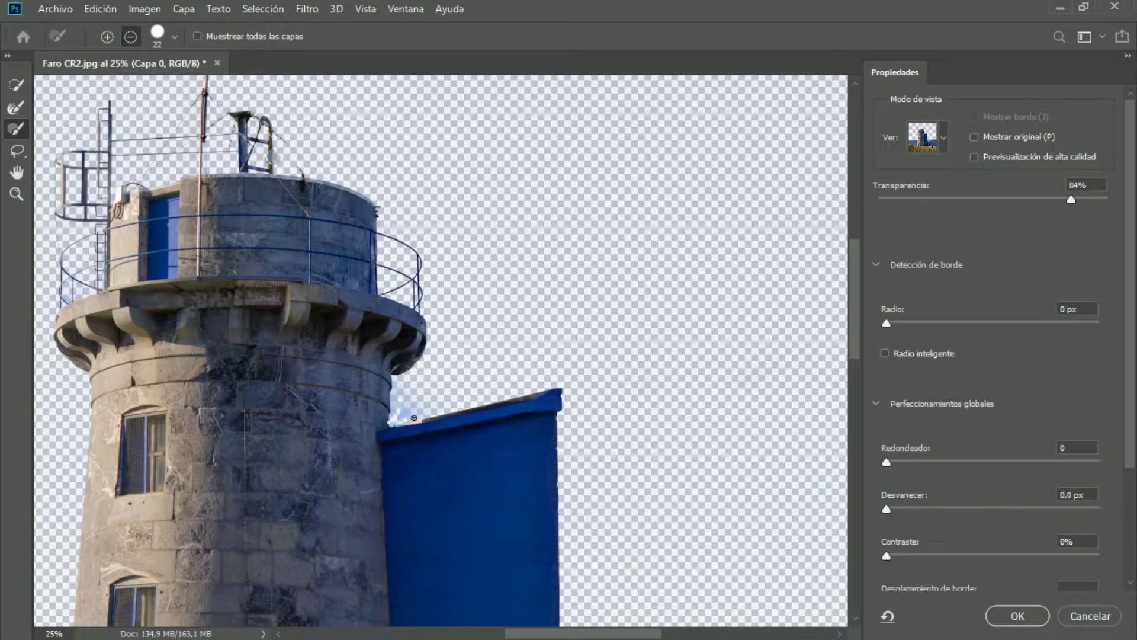
key(b)
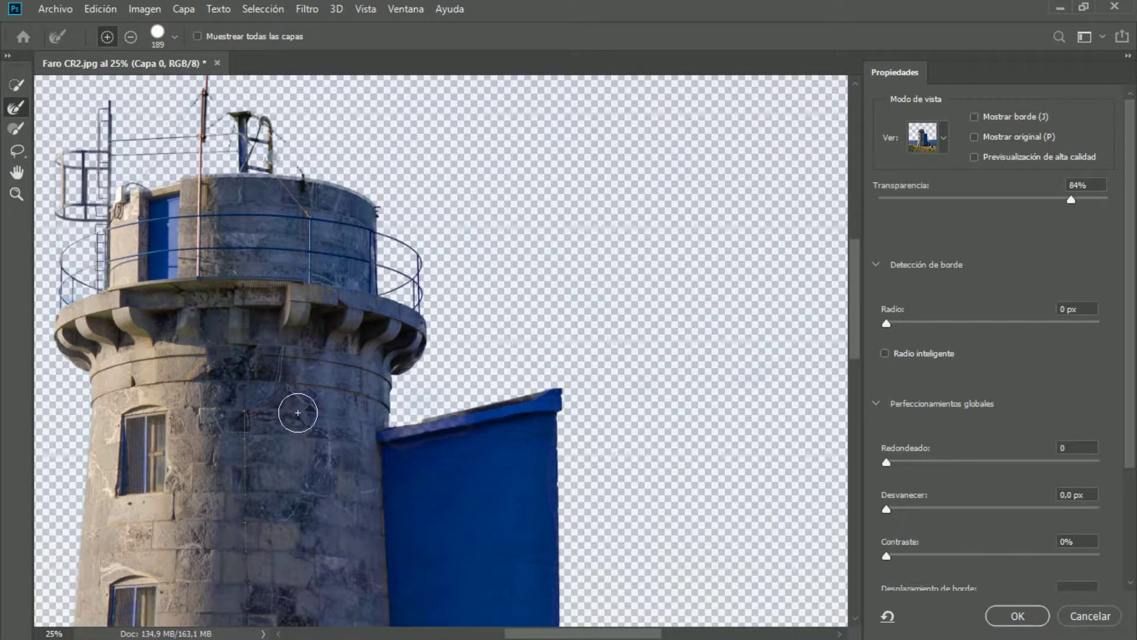
key(b)
click(174, 37)
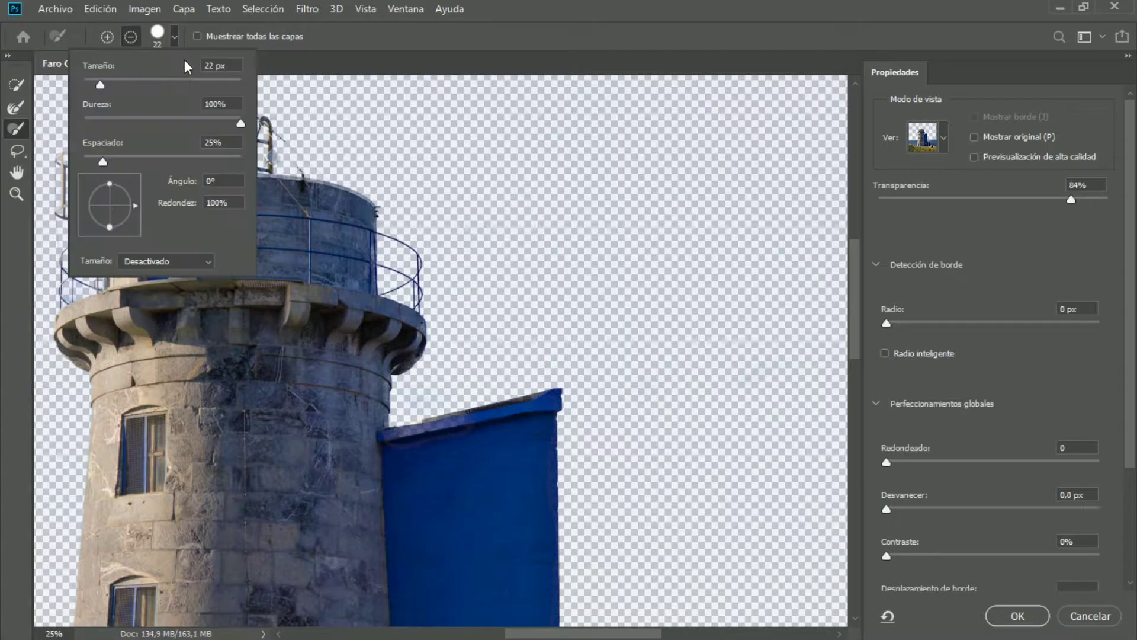
key(Return)
drag(377, 442, 420, 442)
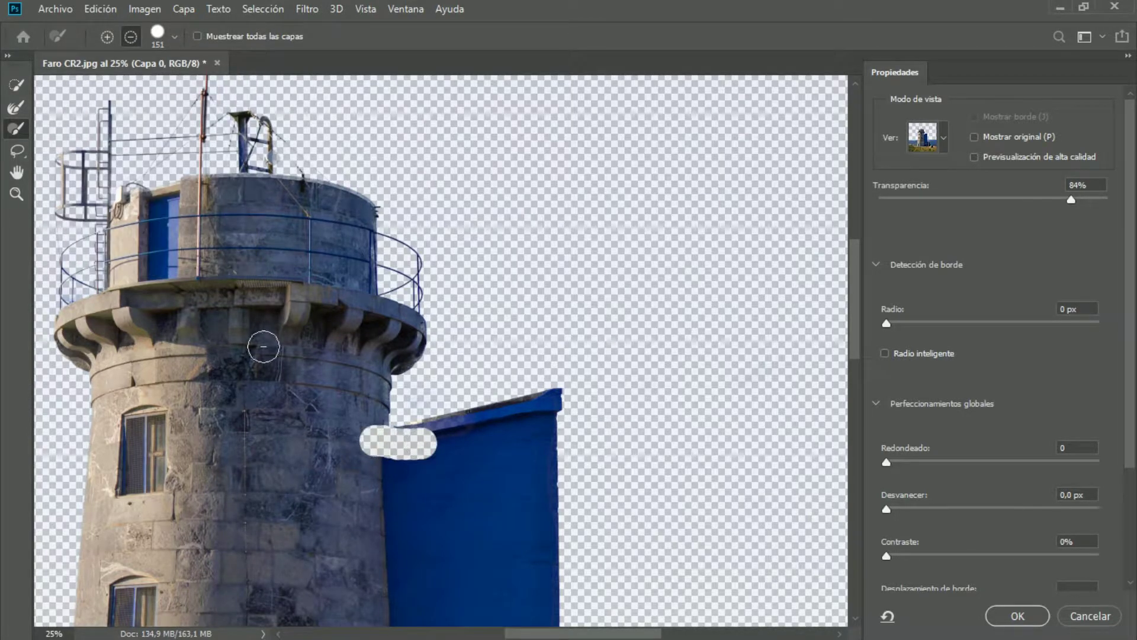
click(100, 9)
click(118, 27)
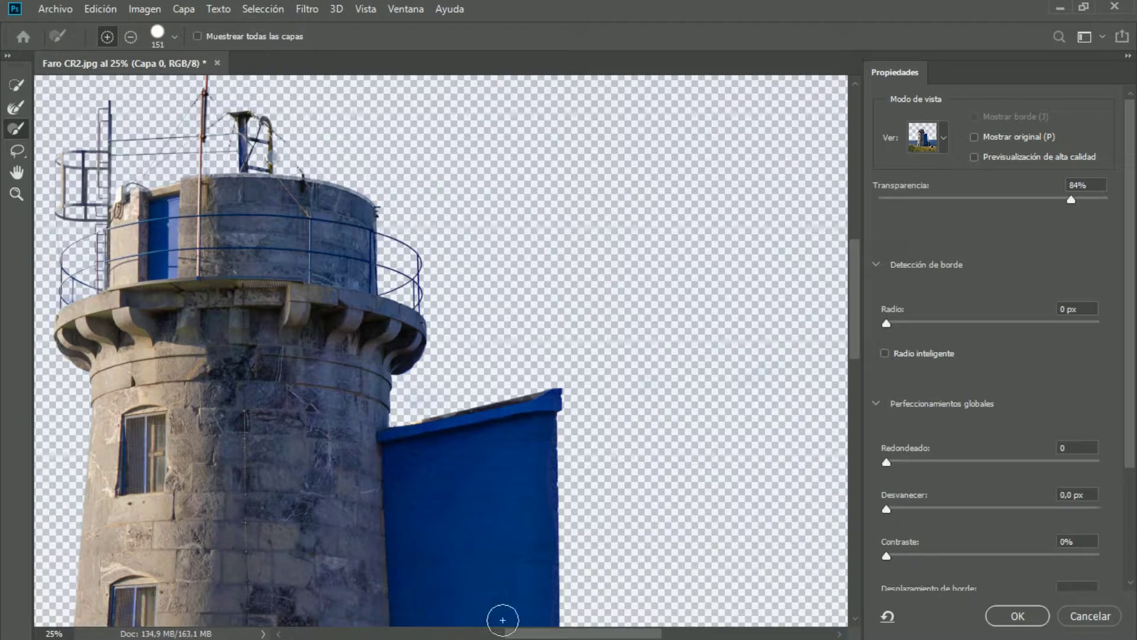
Paint the refine brush along the horizon edge near and beyond the lighthouse
drag(563, 633, 495, 635)
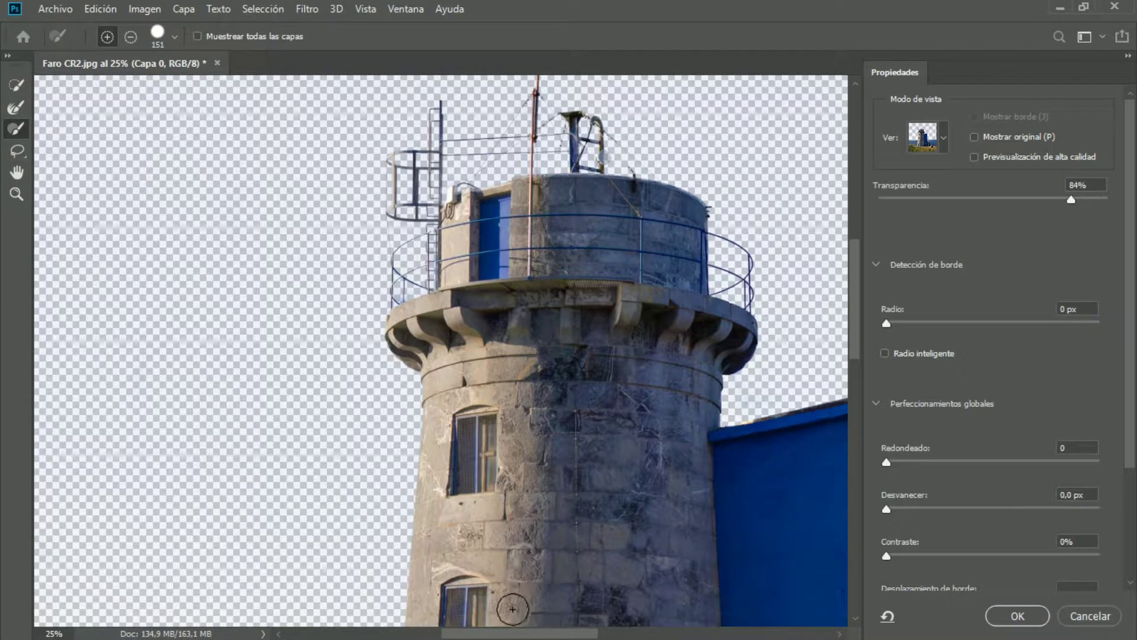
scroll(527, 614, right, 3)
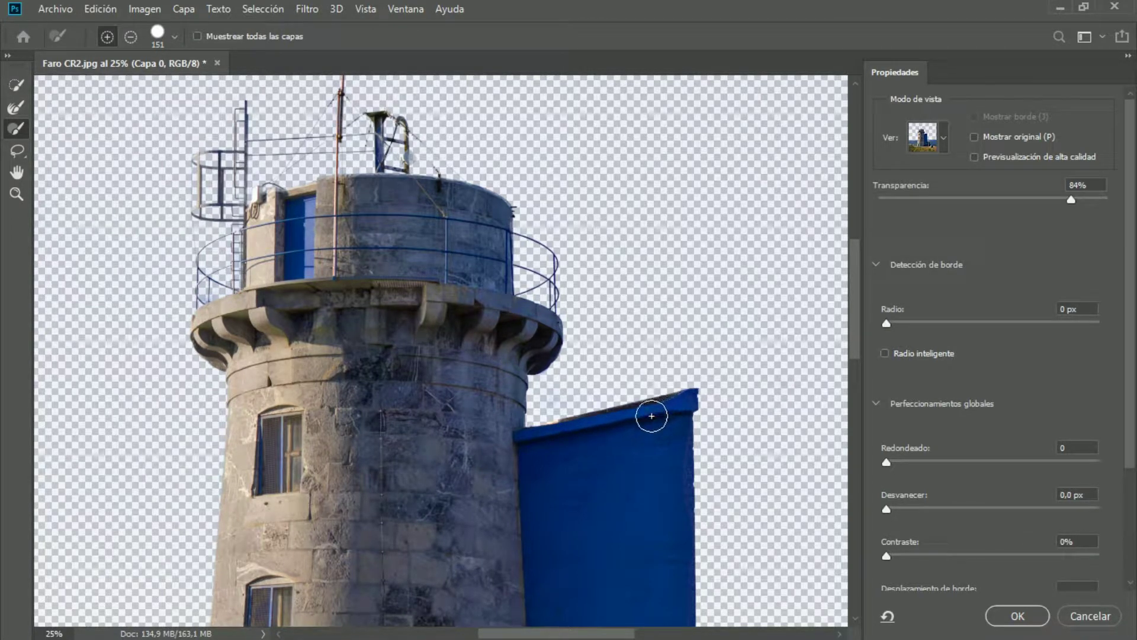
scroll(642, 599, down, 5)
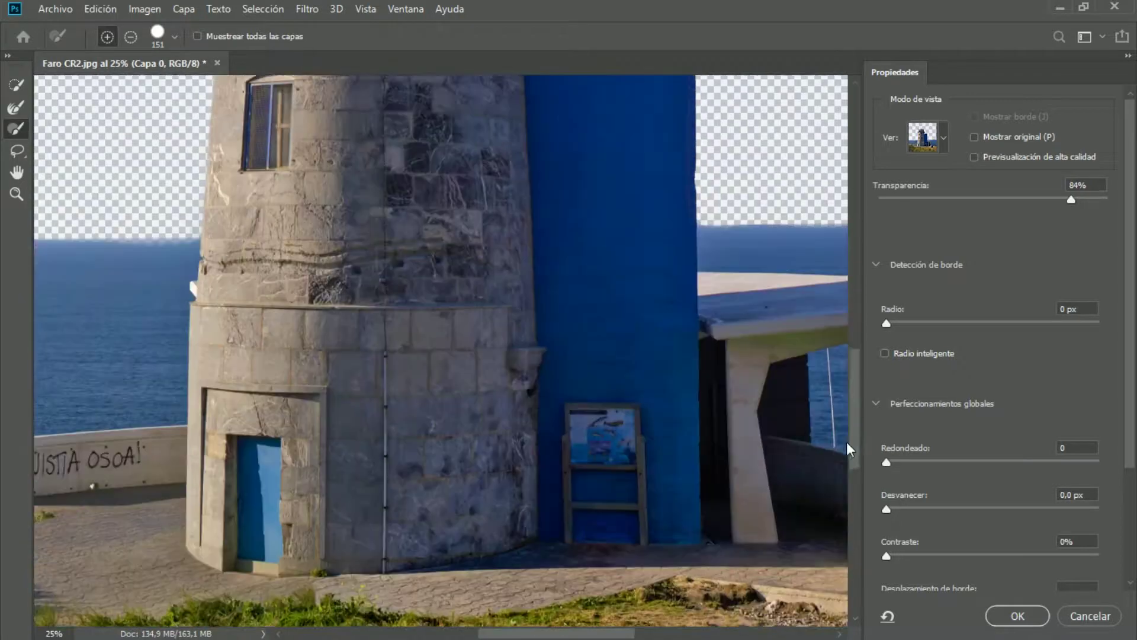
drag(526, 634, 633, 634)
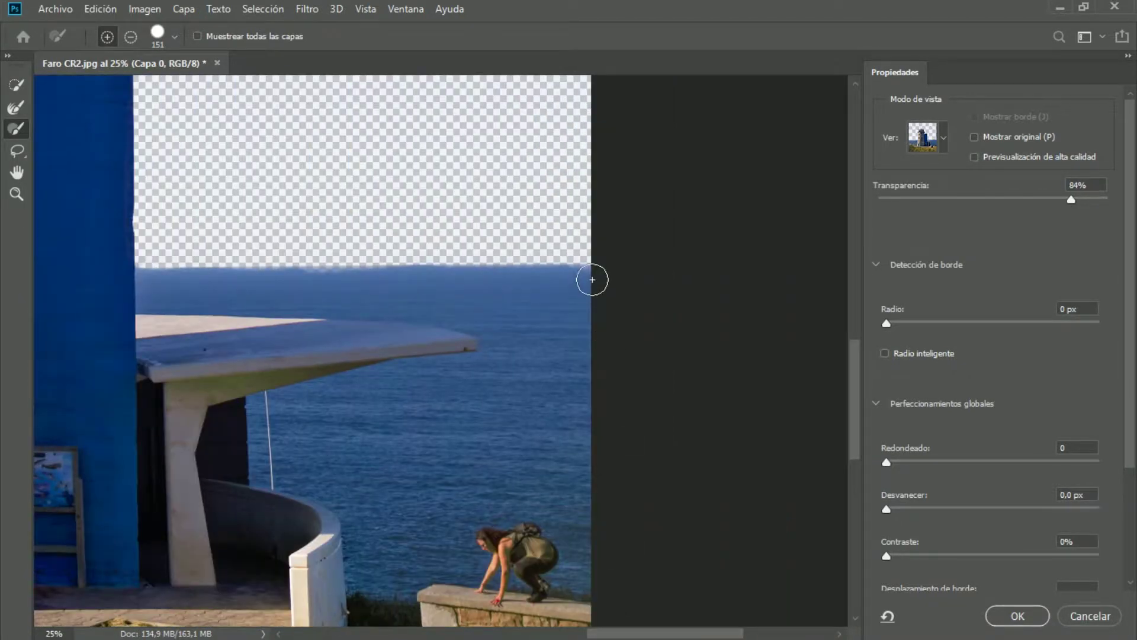
drag(367, 278, 147, 272)
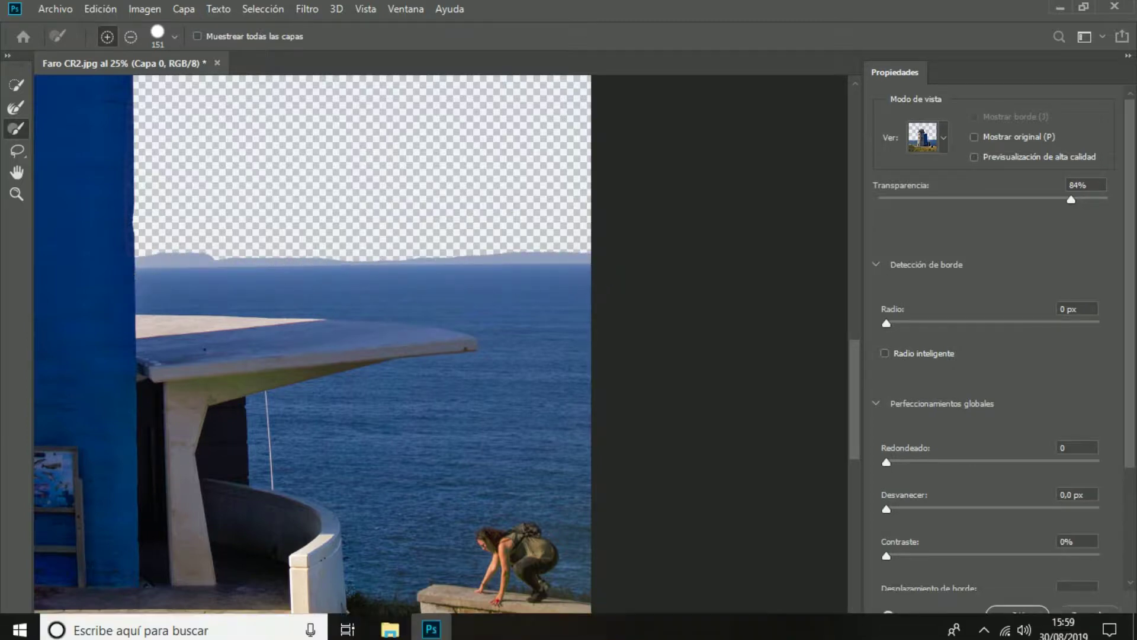
drag(631, 635, 403, 635)
drag(374, 285, 823, 286)
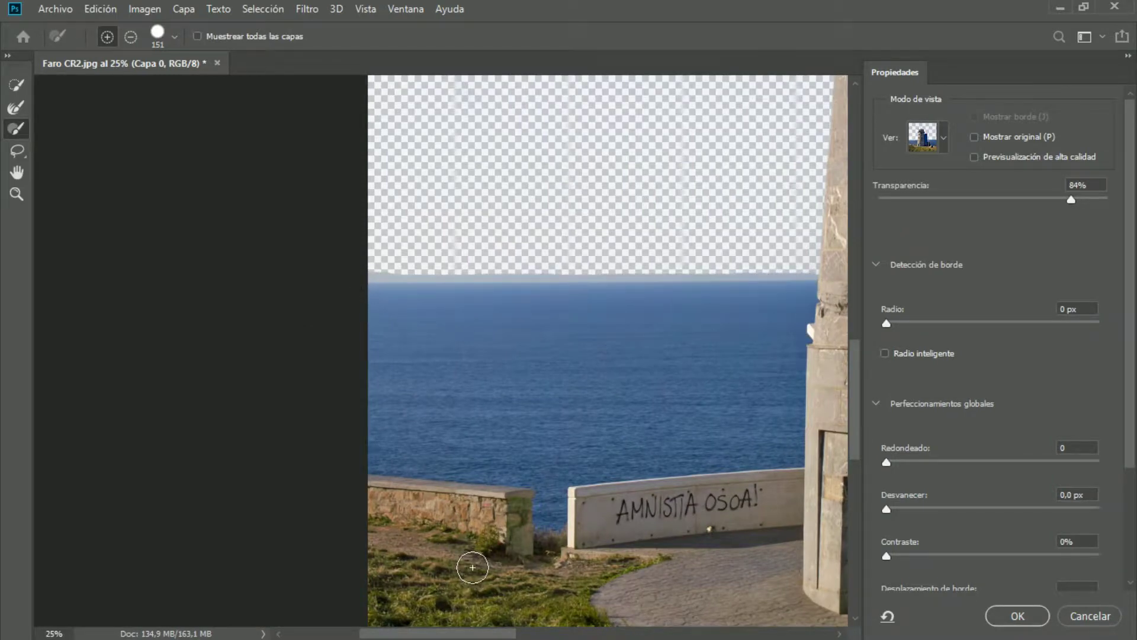
drag(461, 633, 611, 610)
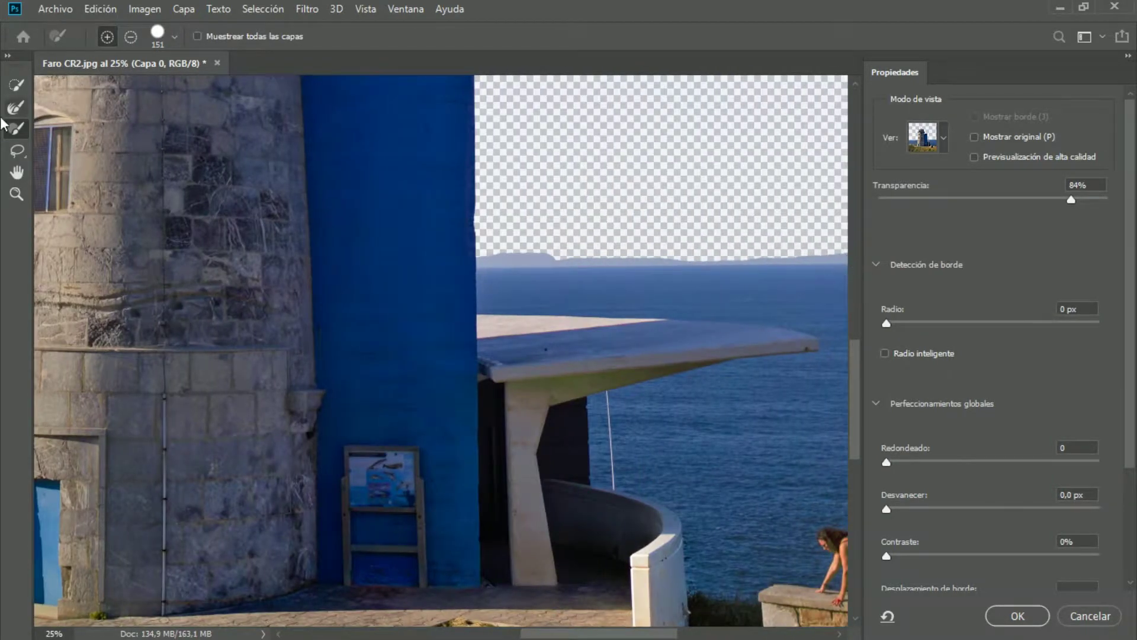
Make a subtract pass along the horizon edge, then return the brush to add mode
click(130, 38)
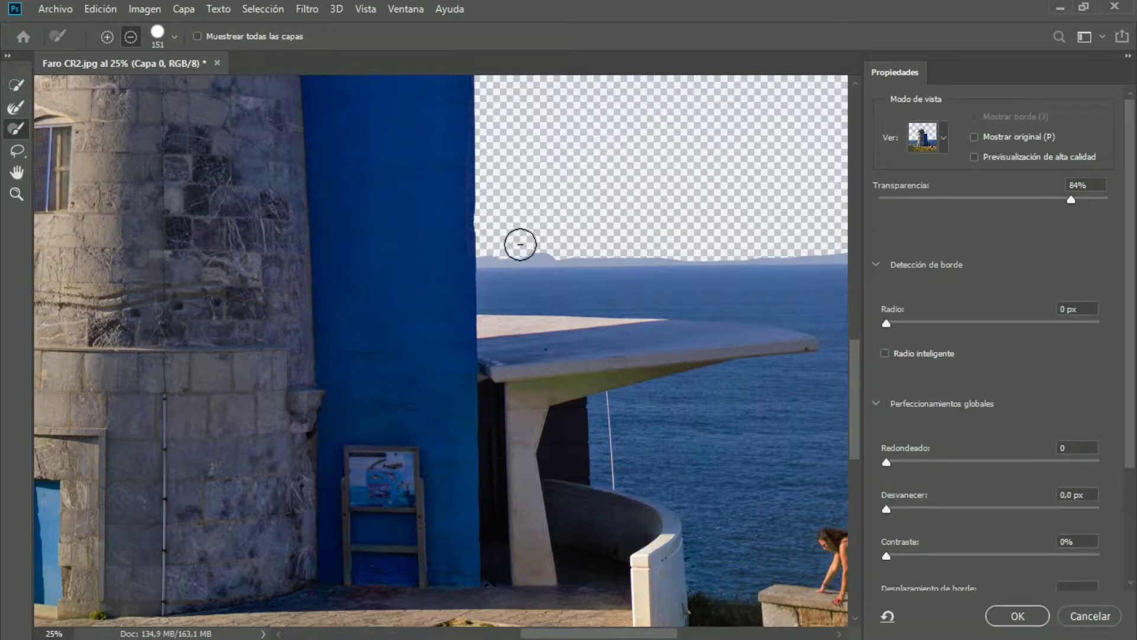
drag(494, 243, 875, 252)
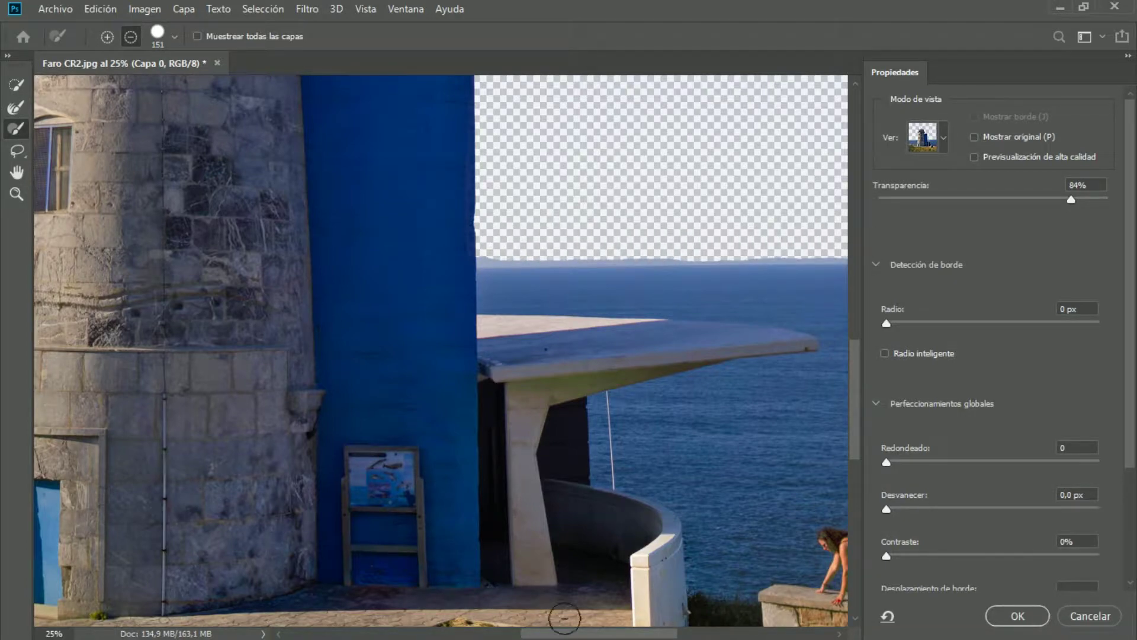
scroll(564, 617, right, 5)
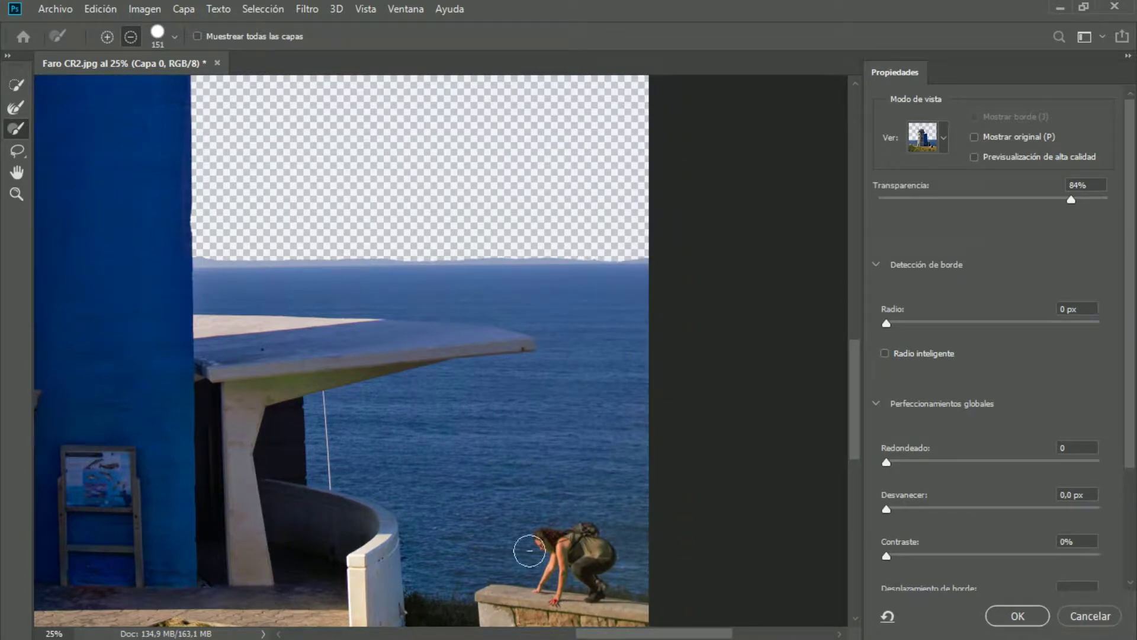
scroll(620, 636, left, 6)
scroll(853, 323, up, 5)
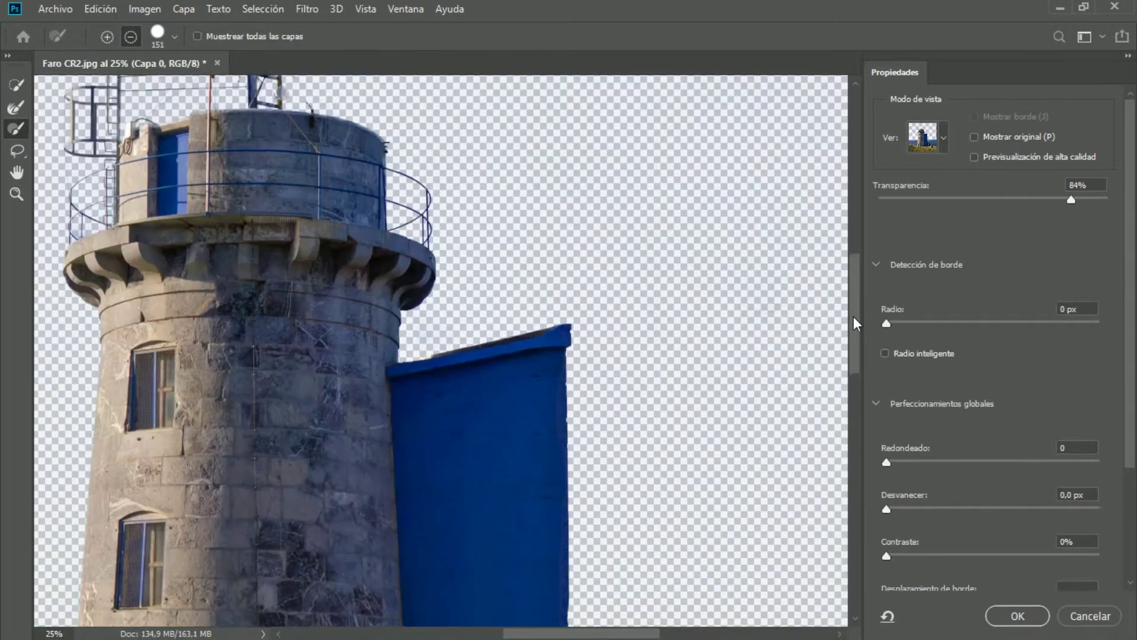
click(107, 37)
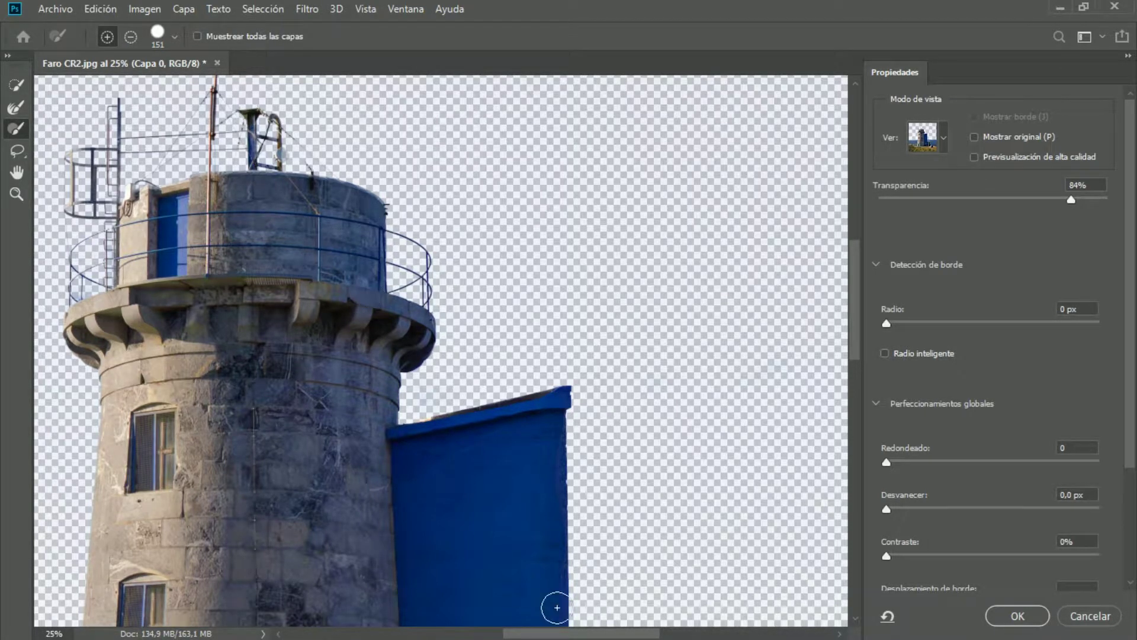
scroll(593, 596, up, 3)
scroll(593, 595, left, 5)
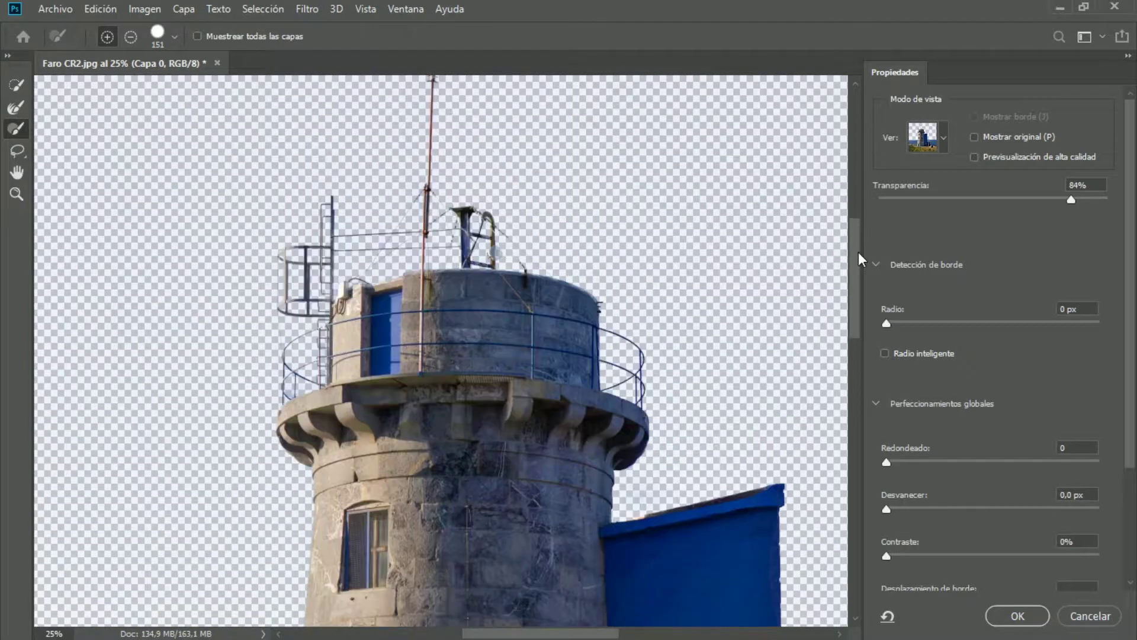
Set the edge detection Radio to 6 px with Radio inteligente enabled
drag(887, 510, 915, 507)
drag(888, 556, 957, 556)
drag(887, 463, 887, 464)
drag(896, 509, 879, 511)
drag(887, 323, 894, 323)
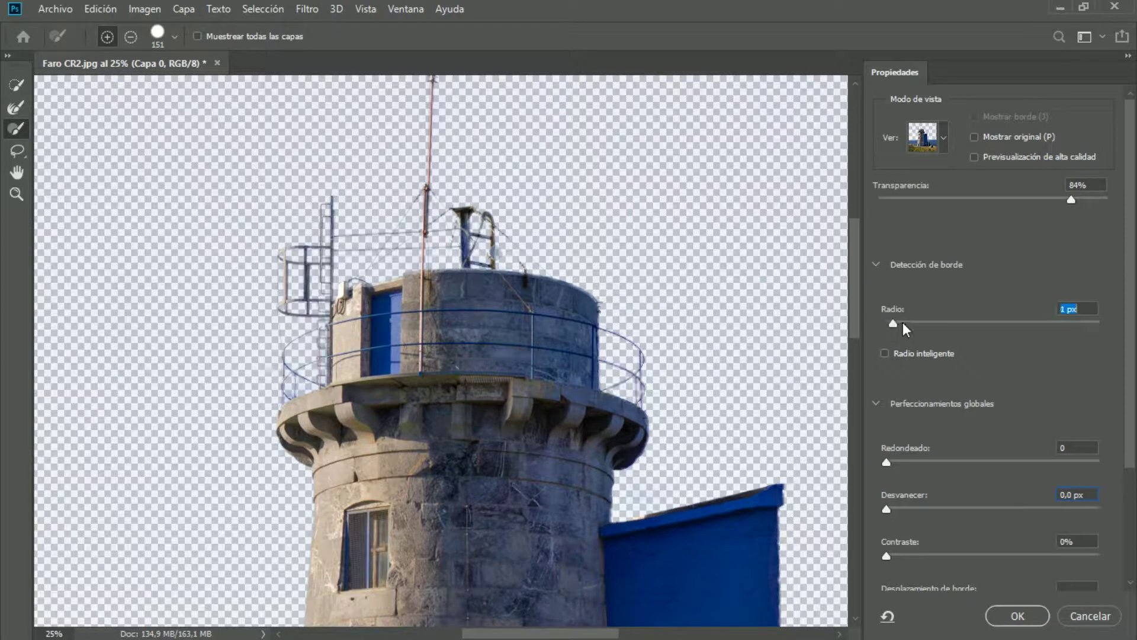
drag(906, 322, 933, 321)
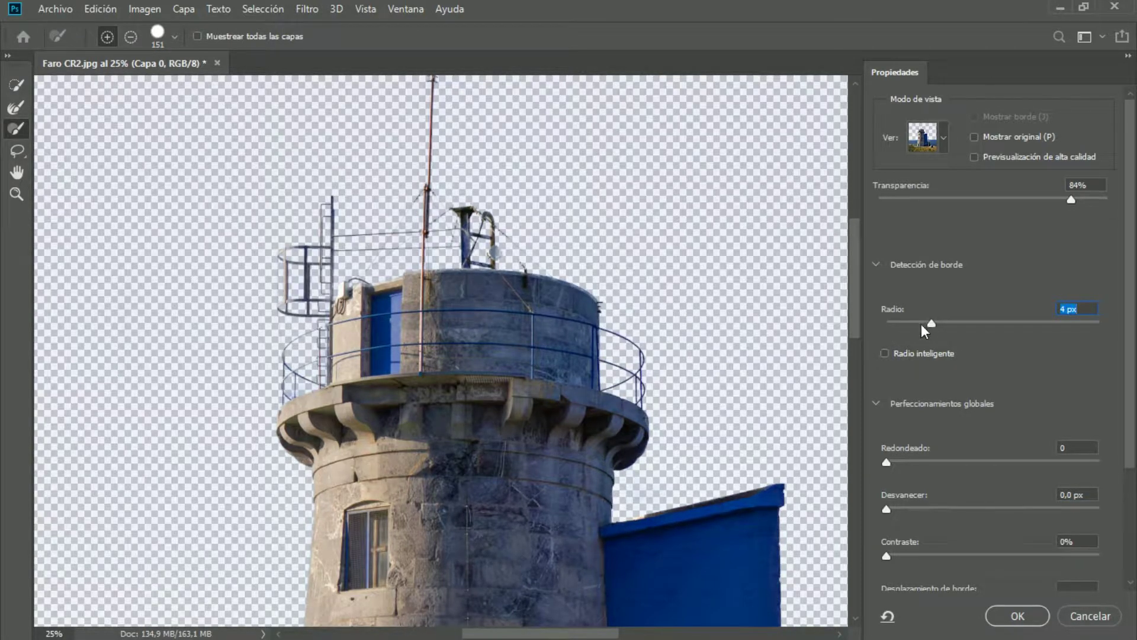
drag(932, 325, 951, 325)
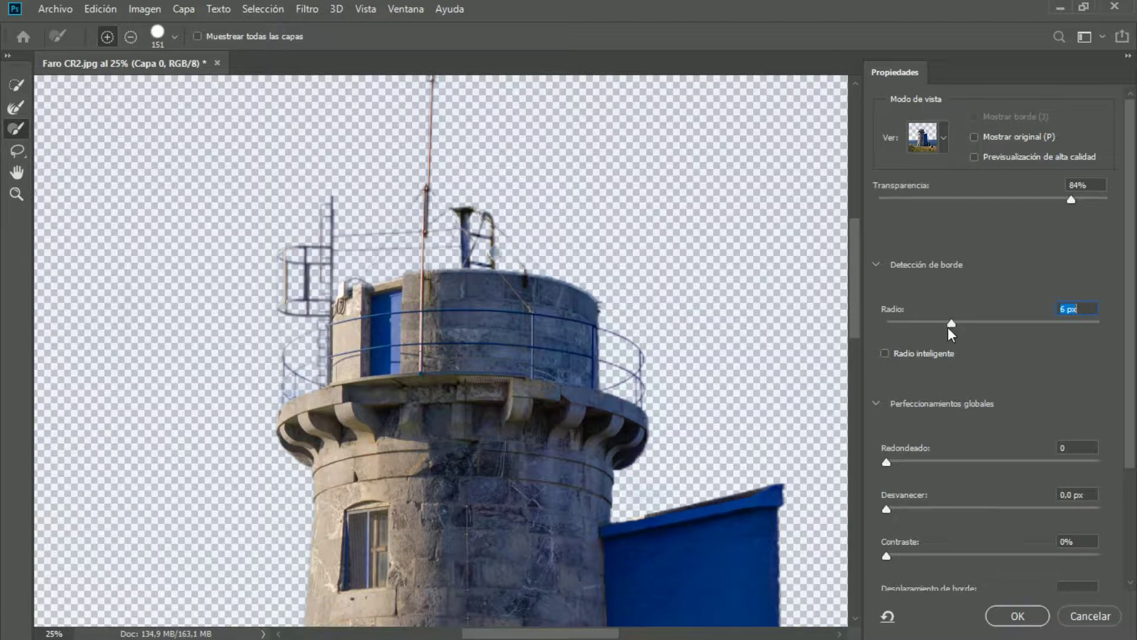
click(876, 403)
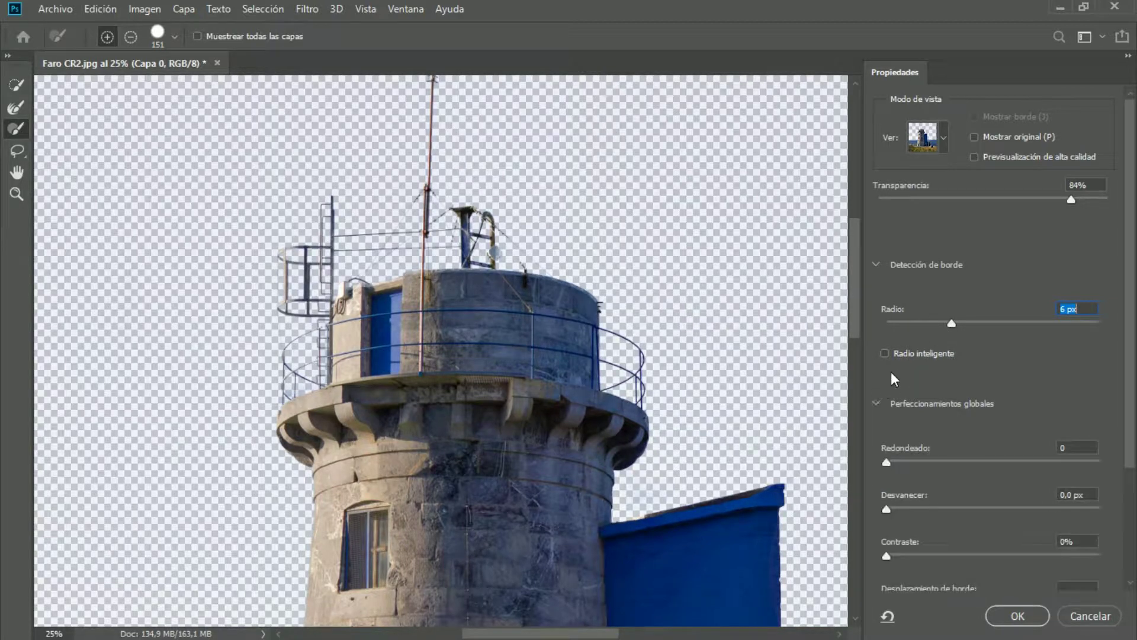
Set Contraste to 35%, Redondeado to 0 and feather to 0.0 px
drag(887, 463, 887, 462)
drag(886, 556, 1000, 555)
drag(1021, 556, 964, 559)
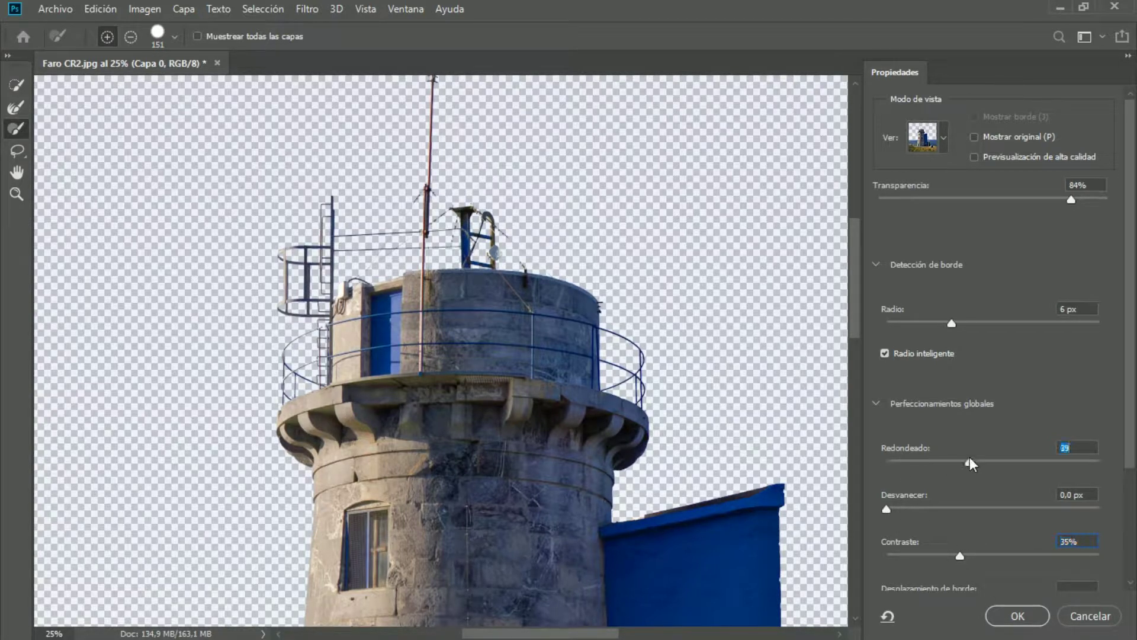
drag(969, 460, 926, 463)
drag(910, 464, 905, 467)
click(890, 507)
drag(904, 463, 878, 464)
scroll(853, 269, down, 10)
Zoom in to 200% on the antenna atop the lighthouse
scroll(838, 363, up, 3)
scroll(838, 330, up, 3)
scroll(847, 245, up, 4)
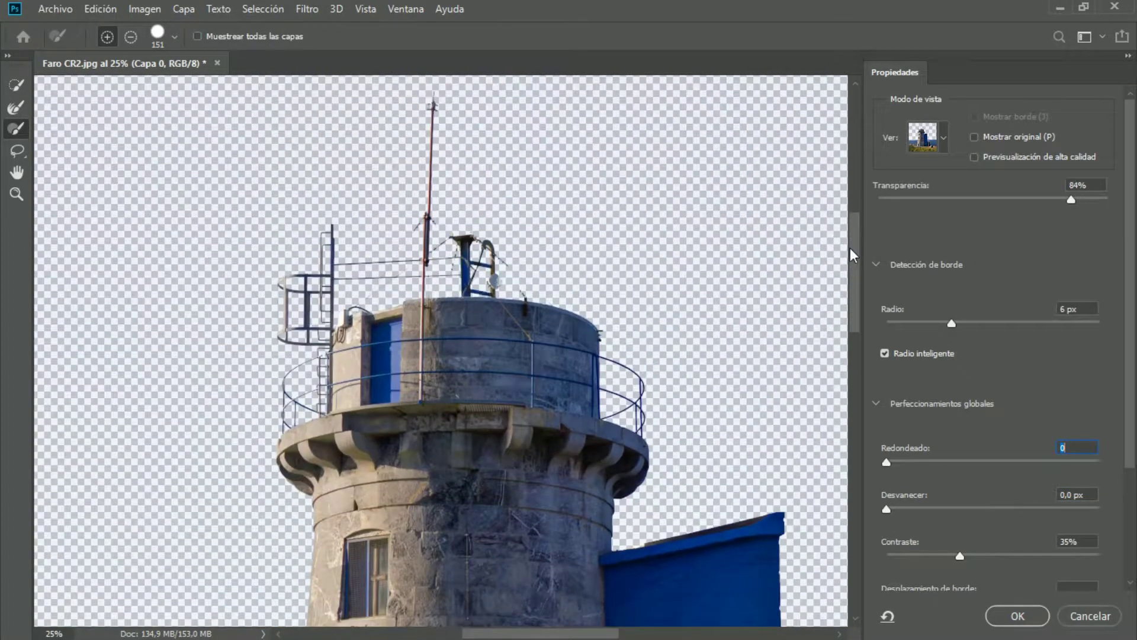
click(16, 193)
click(439, 261)
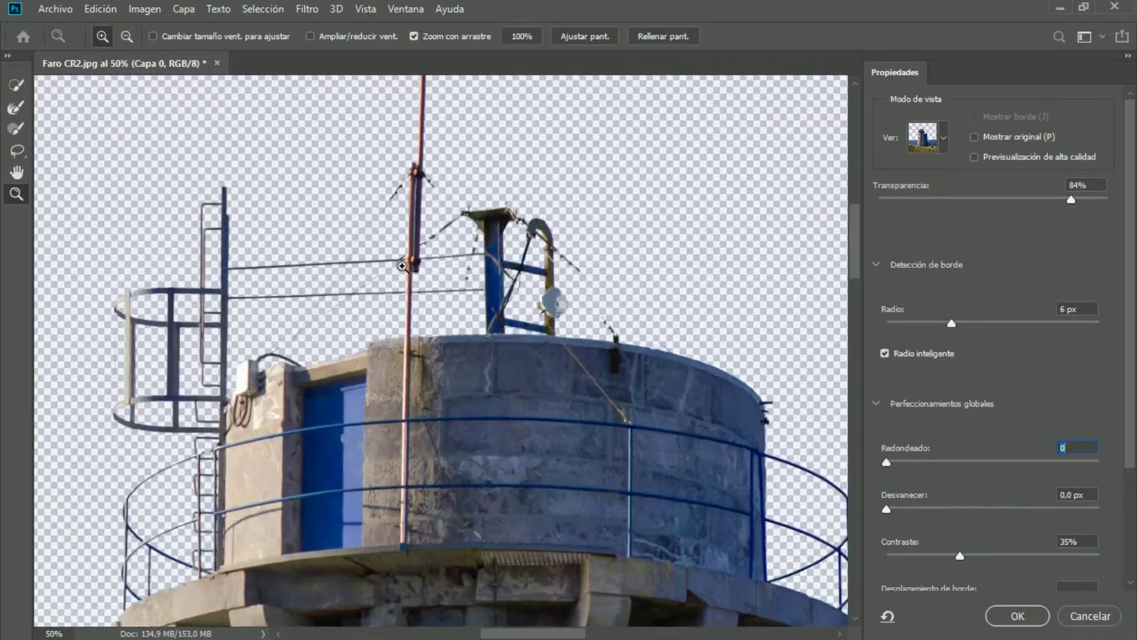
click(391, 243)
click(367, 231)
click(352, 210)
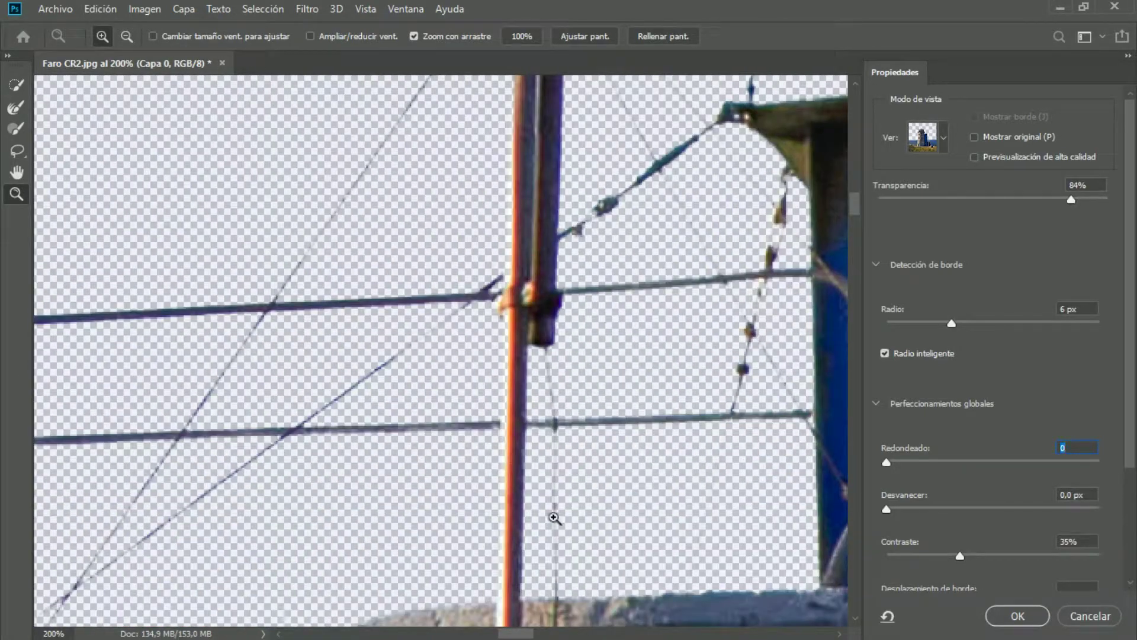
Pan to the satellite dish and reactivate the refine-edge brush at 147 px
drag(518, 634, 546, 634)
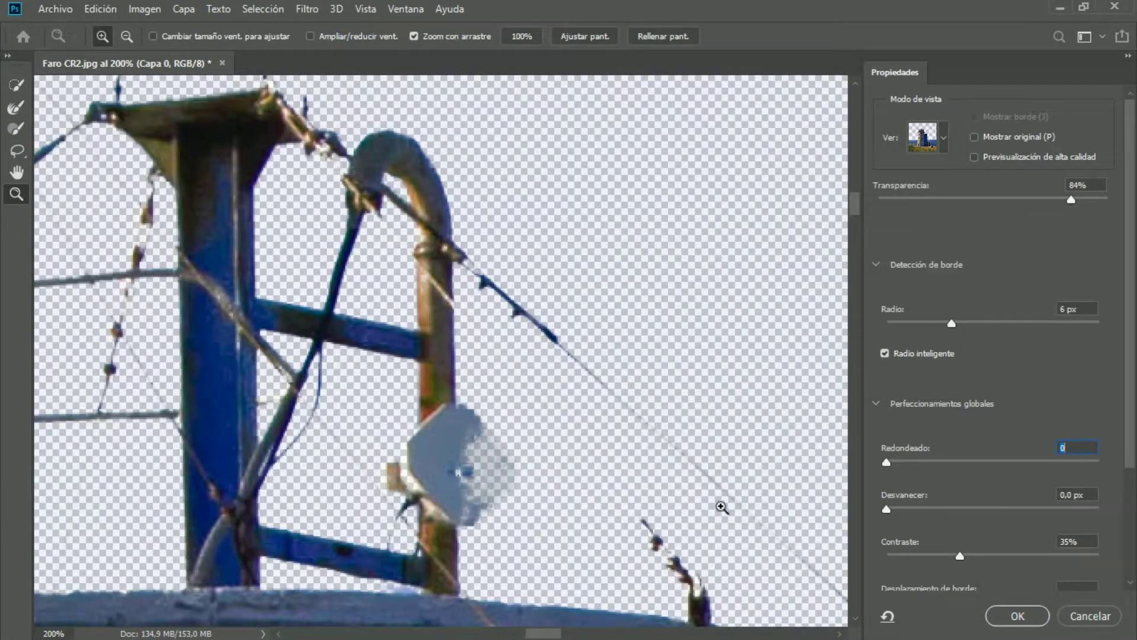
drag(855, 204, 855, 215)
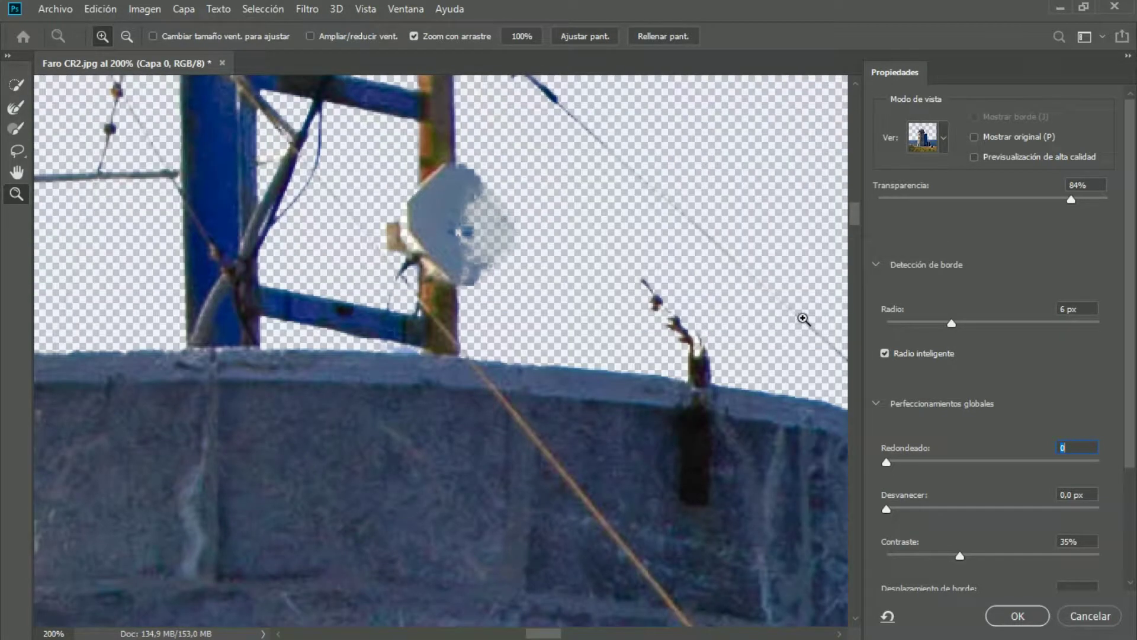
click(18, 127)
click(174, 37)
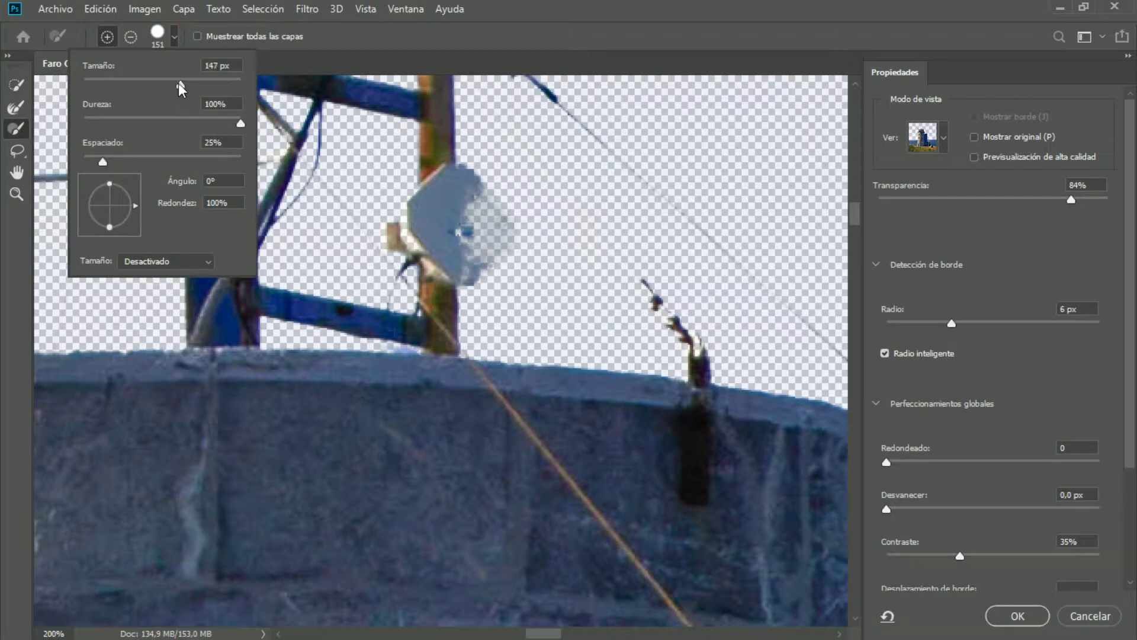
With a 41 px Refine Edge Brush, brush the satellite dish to remove its blue fringe
click(390, 147)
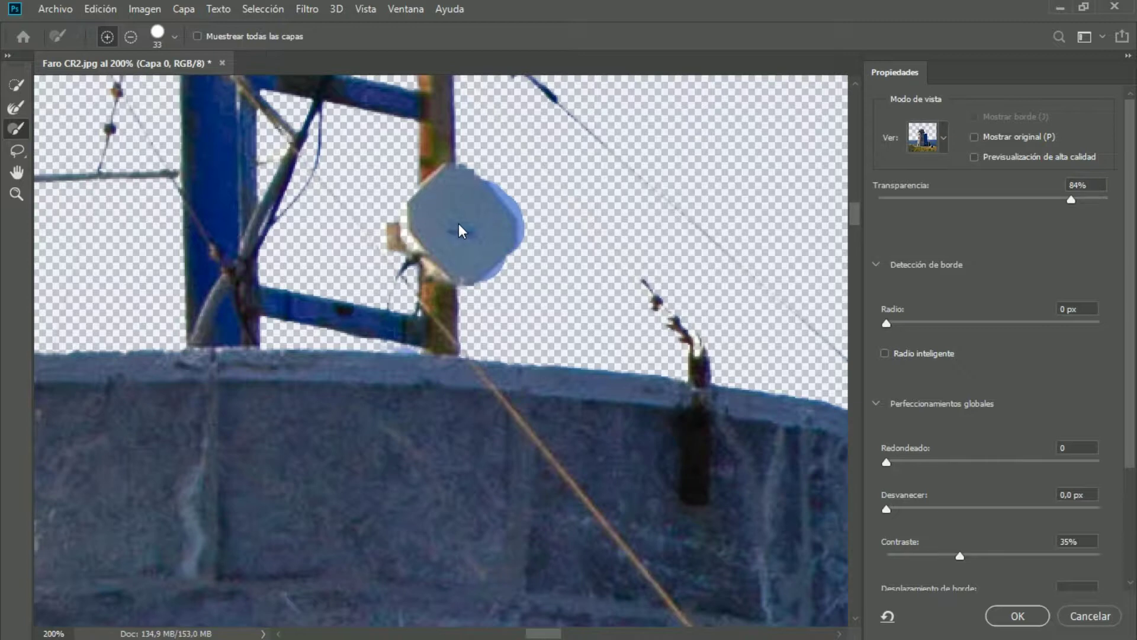
click(16, 107)
click(176, 37)
click(152, 79)
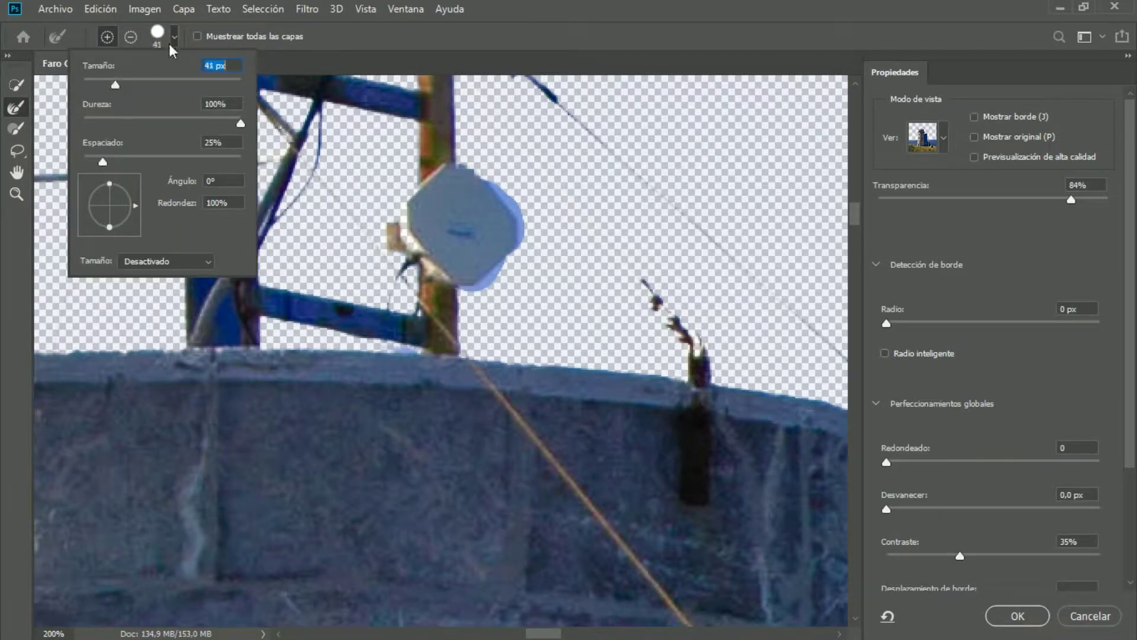
key(Return)
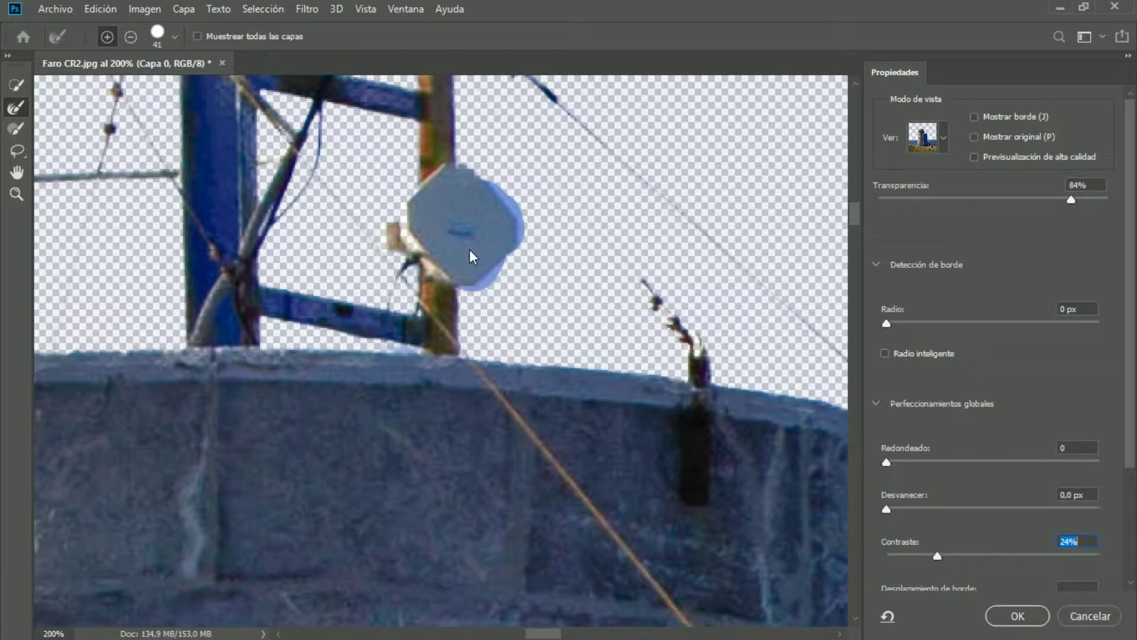
drag(507, 287, 518, 297)
drag(505, 196, 538, 232)
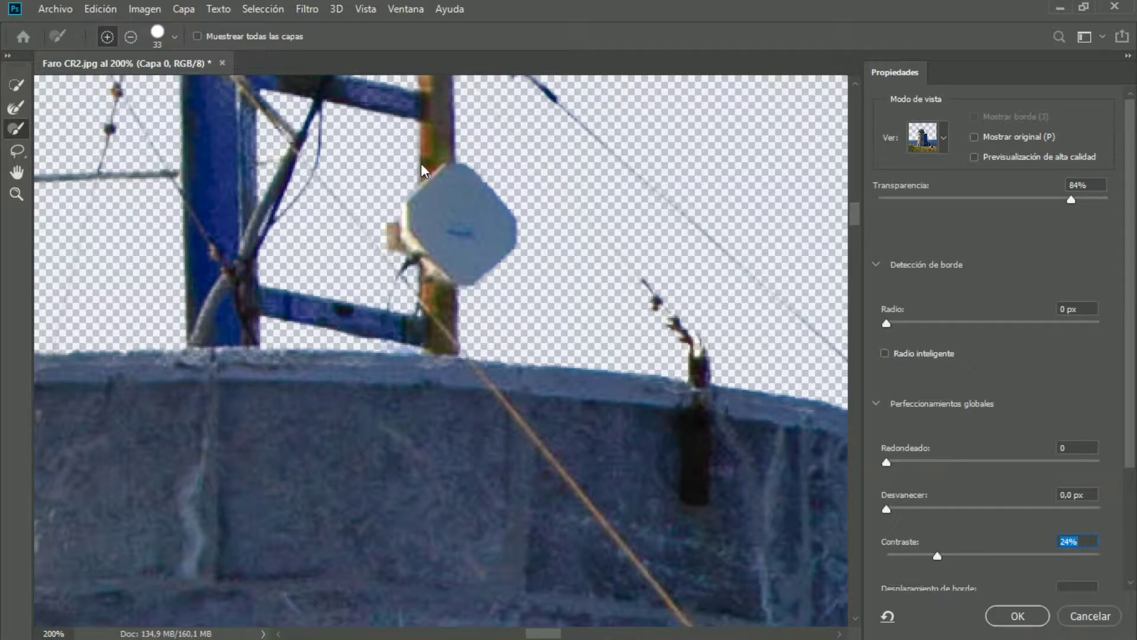
Zoom out from 100% to inspect the refined edges around the lighthouse top
click(17, 194)
right_click(278, 325)
click(313, 355)
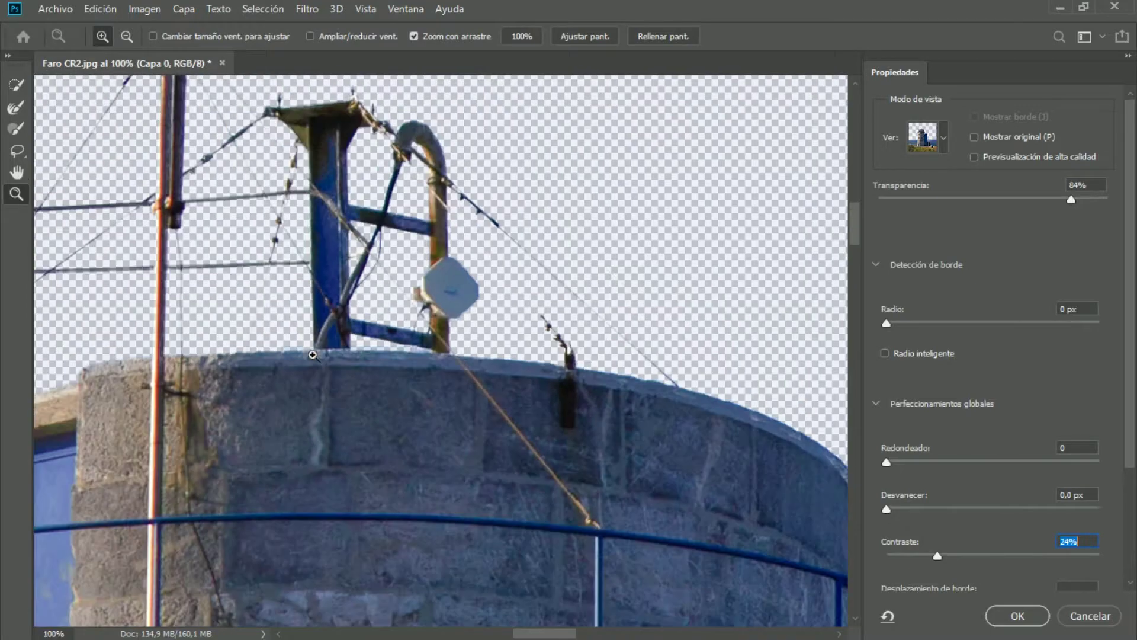
click(127, 36)
click(287, 208)
click(287, 209)
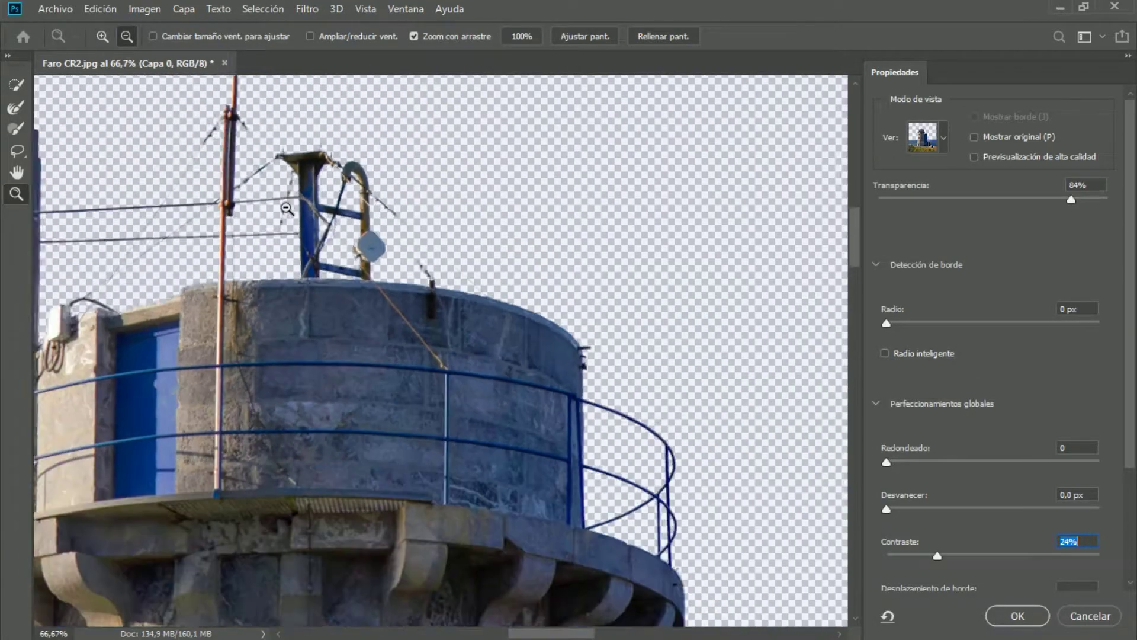
click(287, 208)
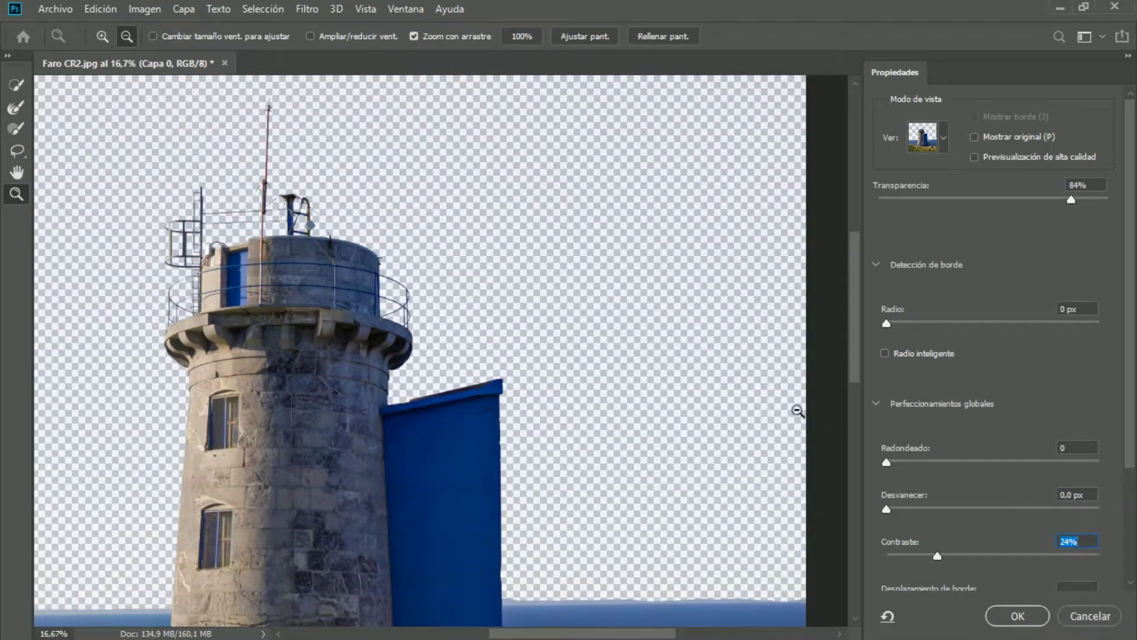
drag(660, 633, 587, 635)
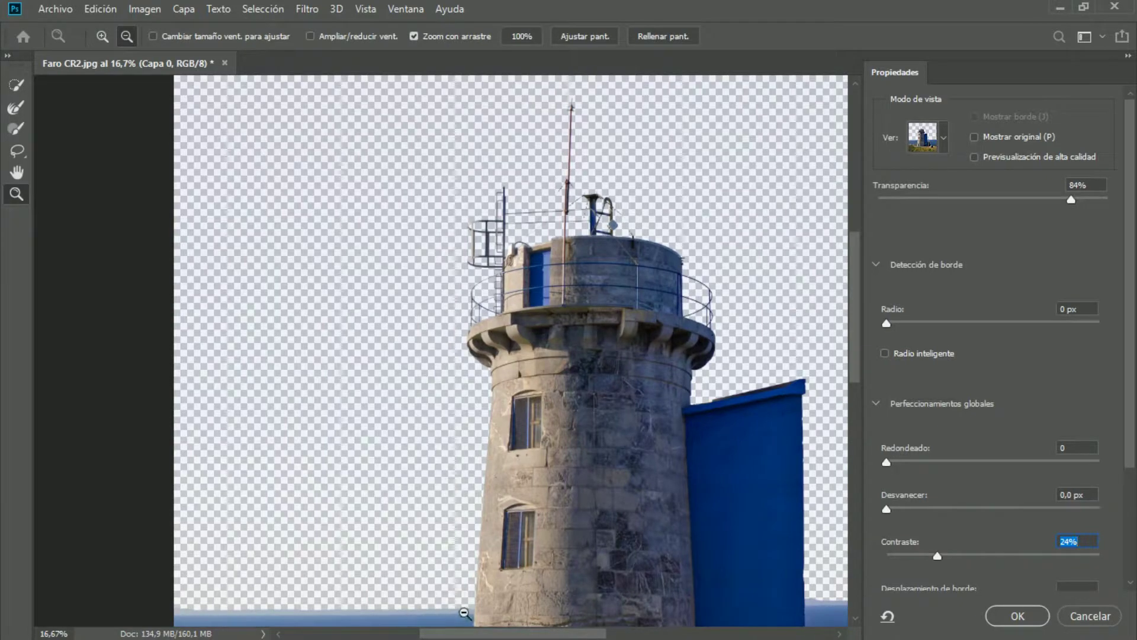
scroll(759, 322, down, 5)
Check the horizon line up close, zoom out to the whole image, and accept the selection
click(103, 36)
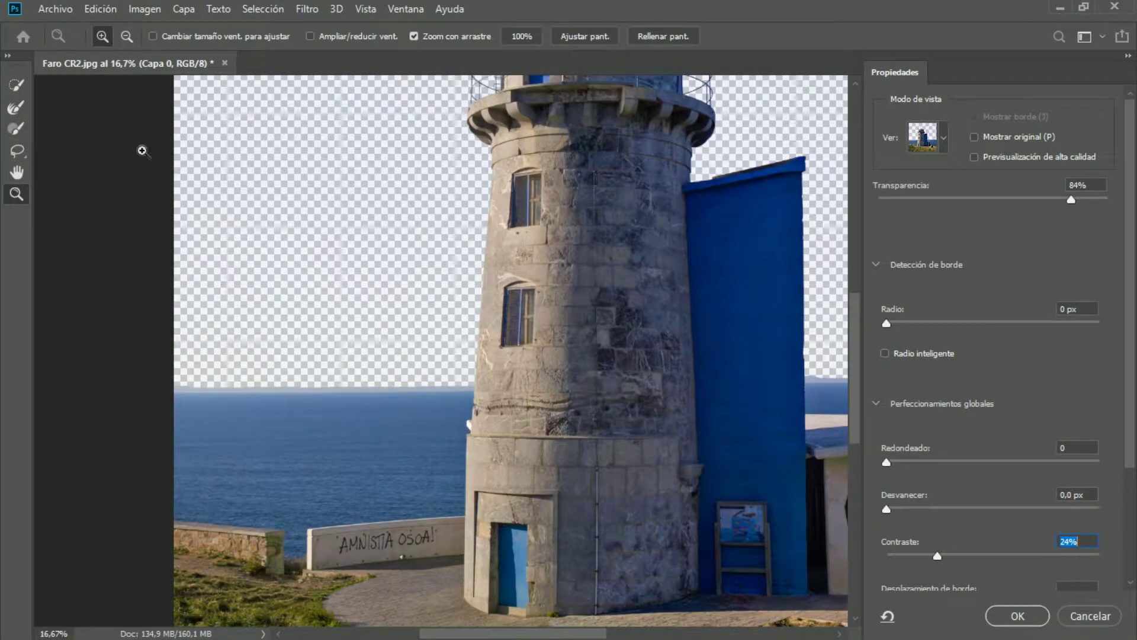
click(264, 375)
click(306, 394)
click(56, 393)
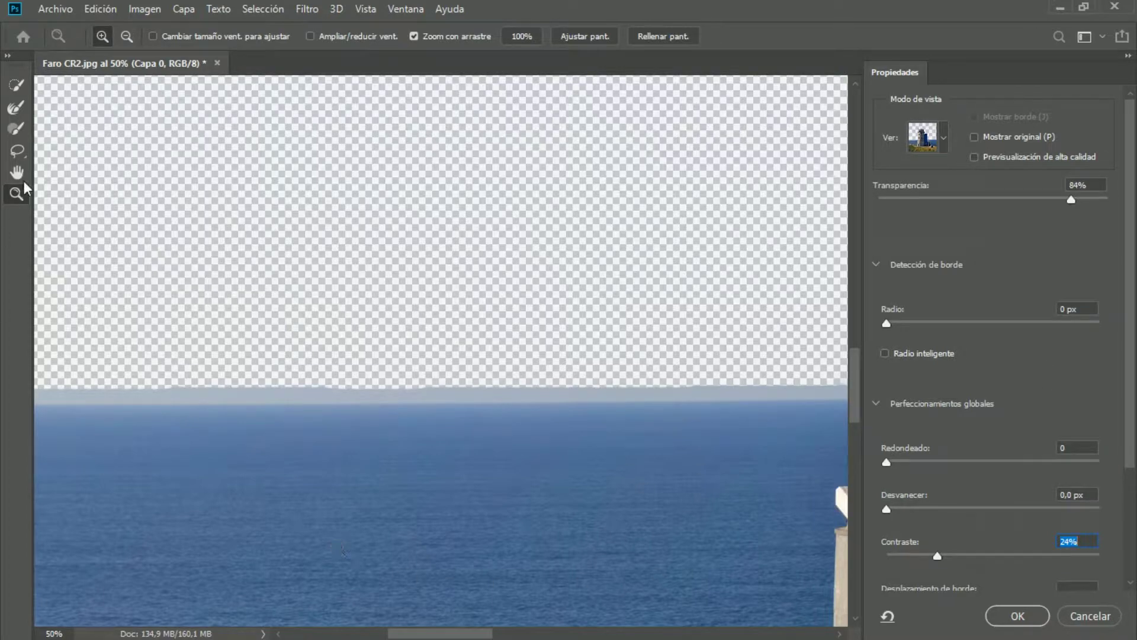
click(127, 36)
click(380, 251)
click(630, 253)
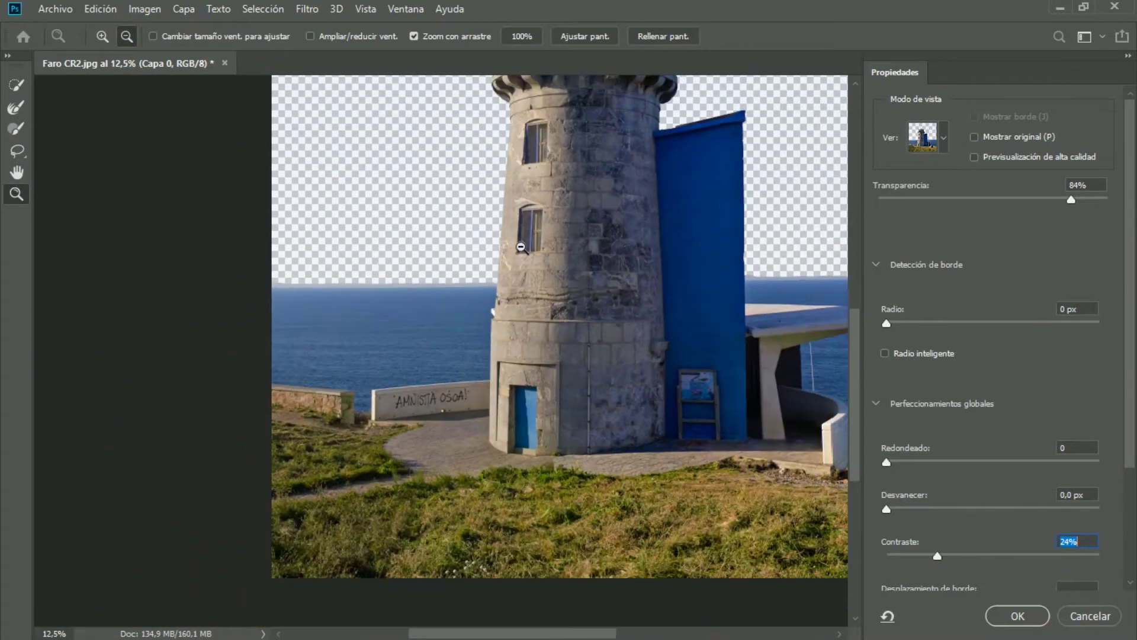
click(817, 351)
click(1010, 613)
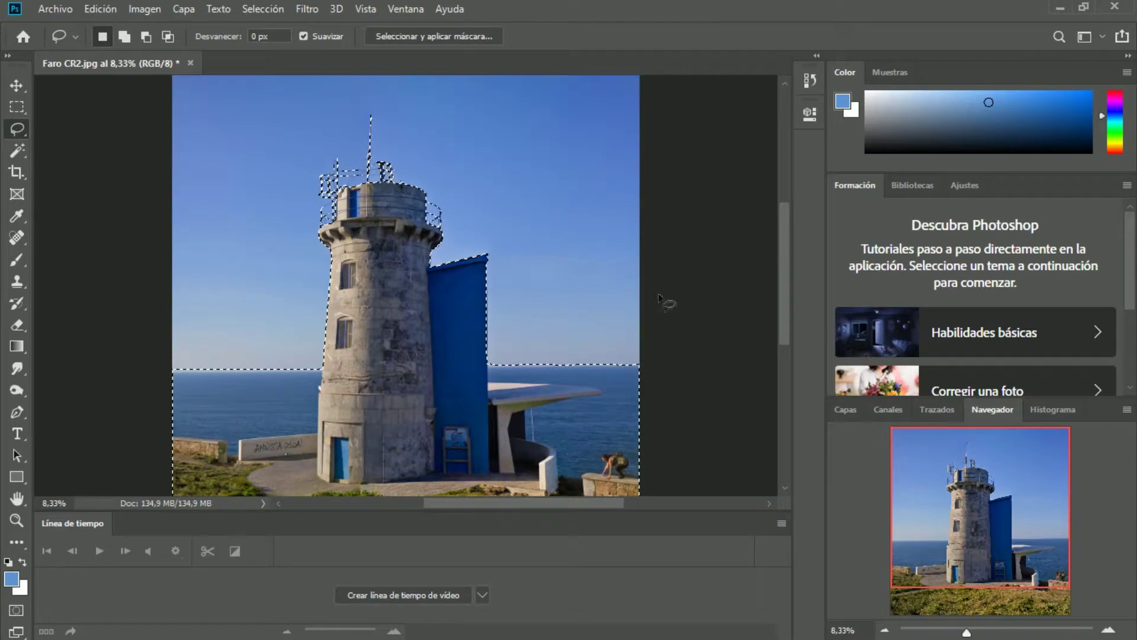
Invert the selection to select the sky, undoing a first attempt to cut it
click(262, 9)
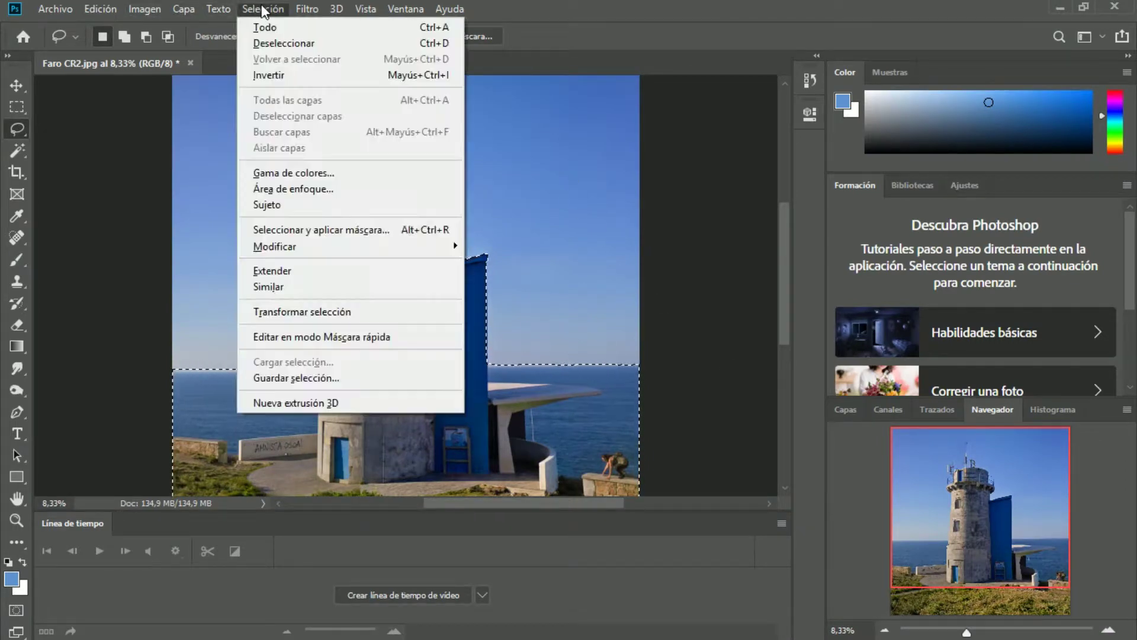
click(269, 74)
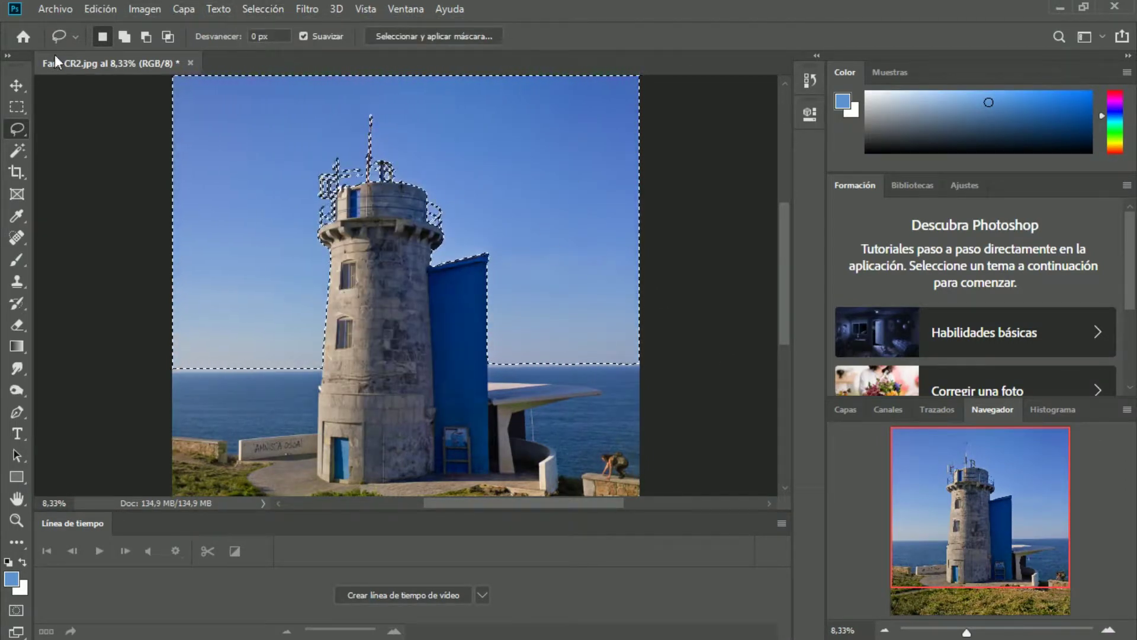
click(95, 9)
click(153, 107)
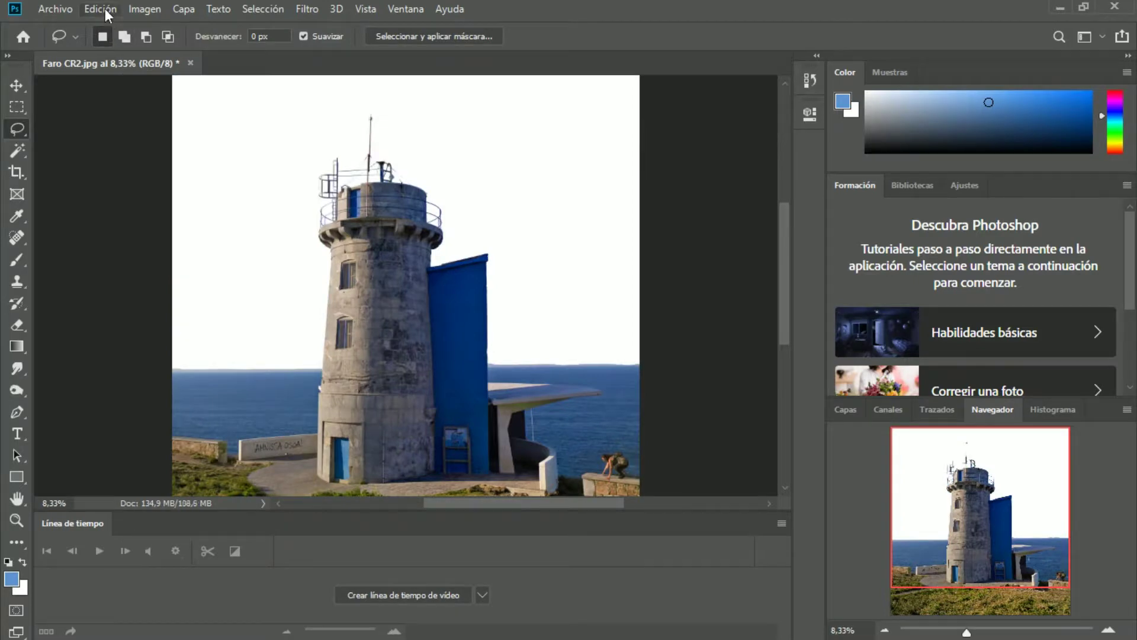
click(105, 9)
click(157, 54)
Unlock the Fondo background layer into Capa 0
click(846, 410)
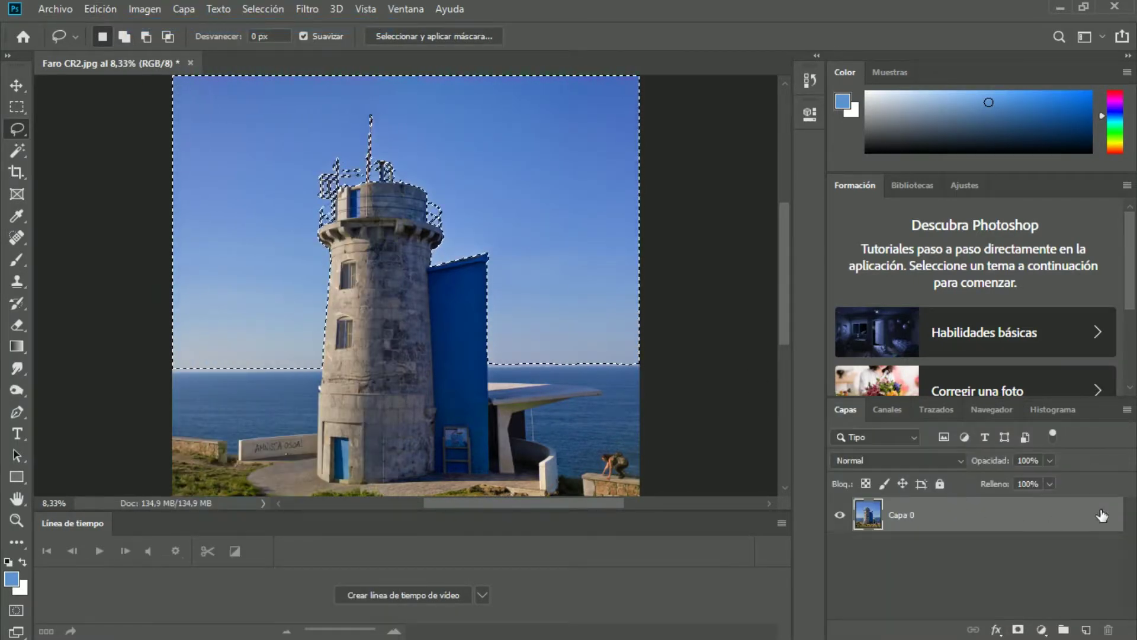
double_click(1103, 515)
click(1066, 157)
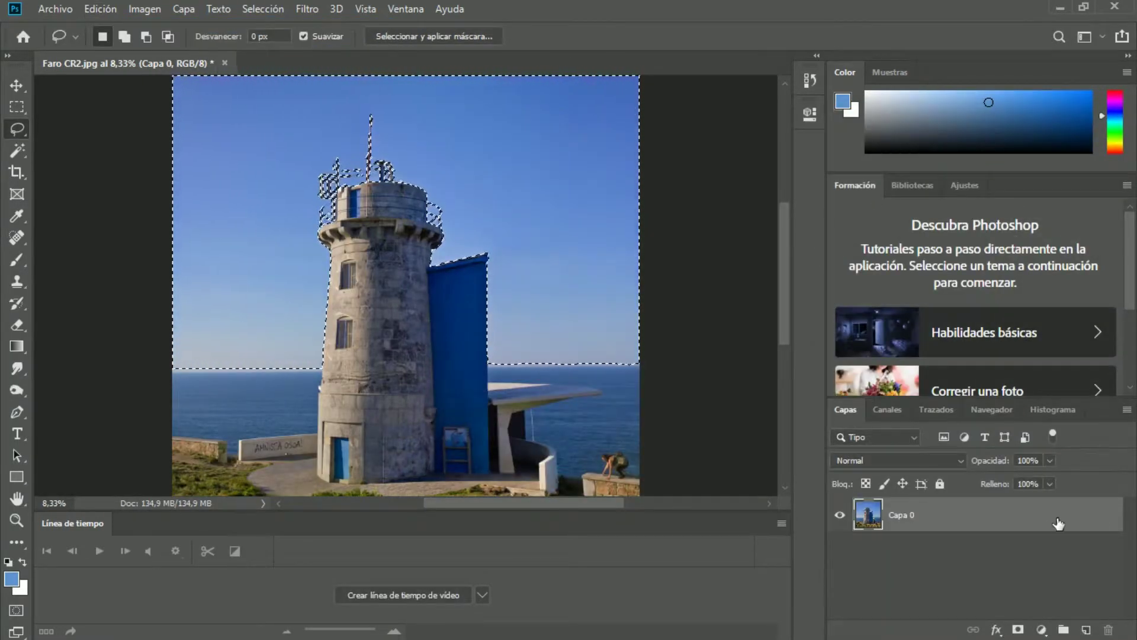
Cut the sky, paste it as new layer Capa 1, and move it up to fill the top
click(101, 9)
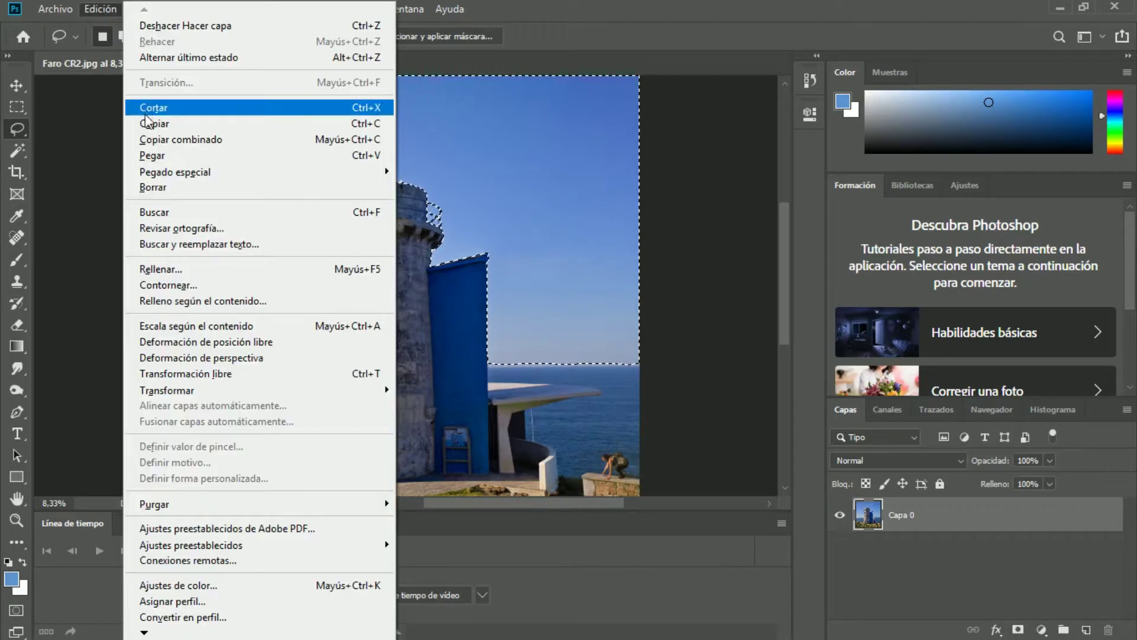
click(144, 109)
click(101, 9)
click(145, 155)
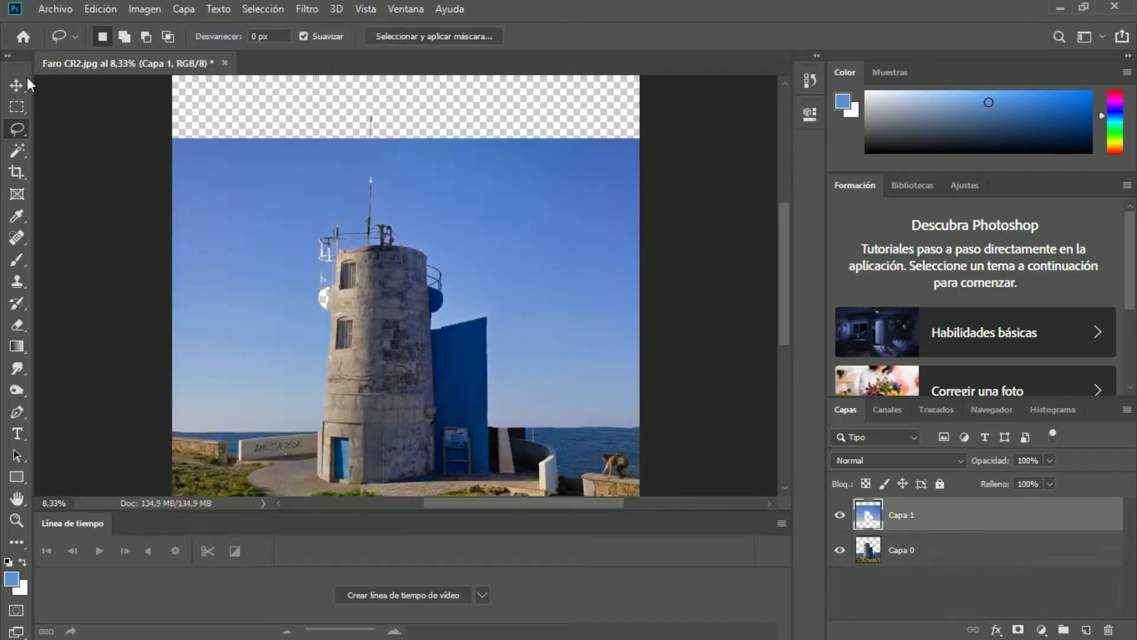
click(17, 85)
drag(217, 198, 214, 141)
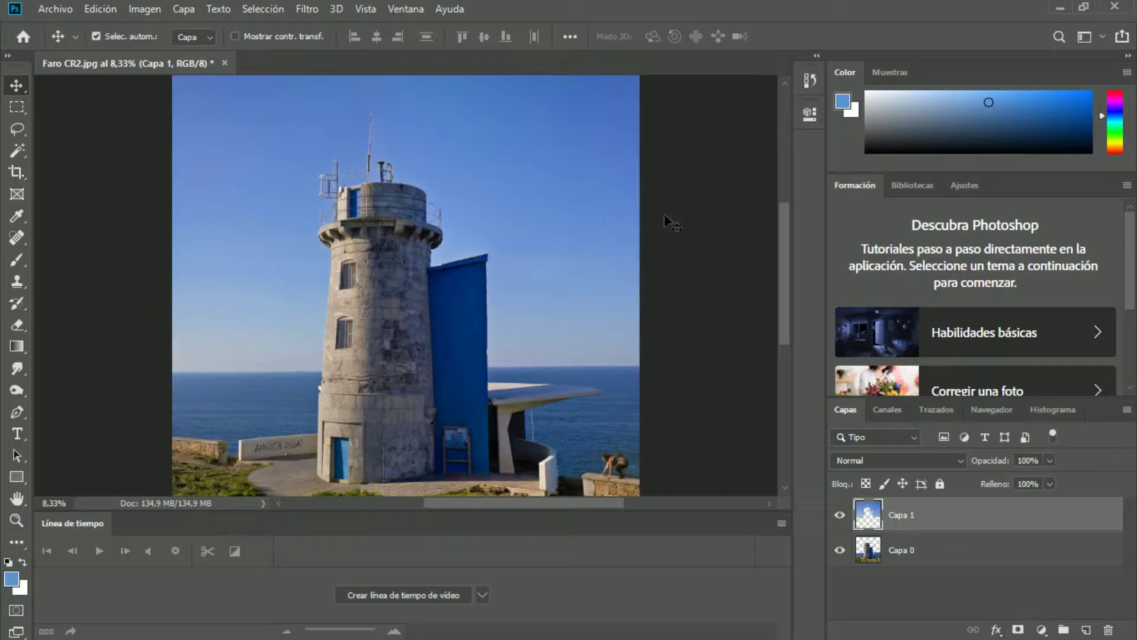
scroll(789, 272, up, 3)
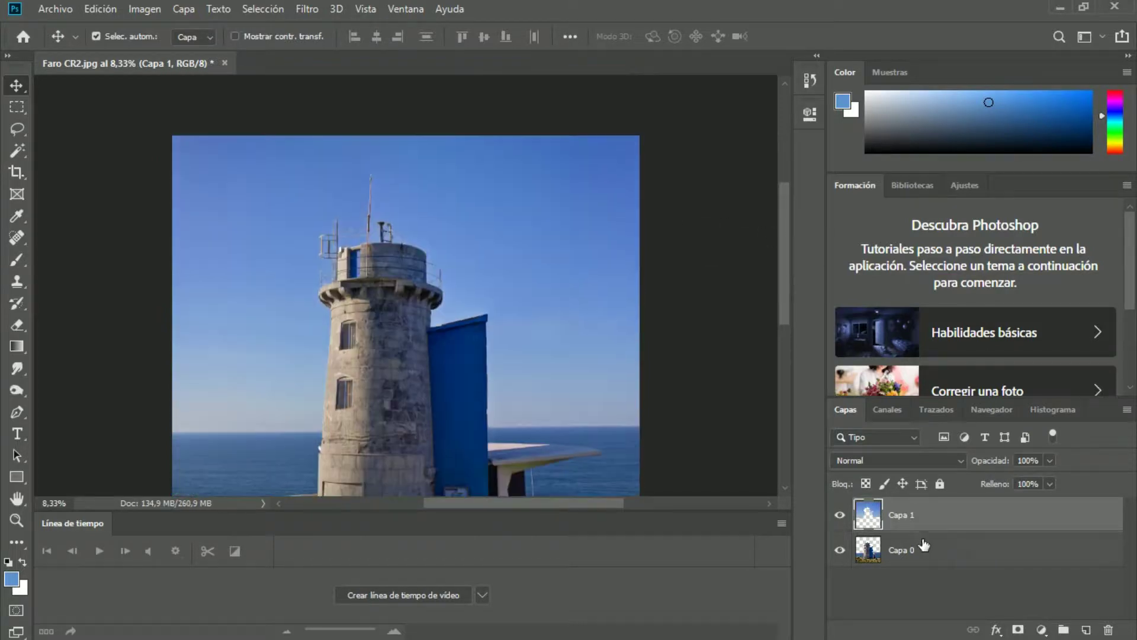
Add a white layer mask to Capa 1 and raise Capa 0 above it
right_click(908, 514)
click(962, 549)
click(1016, 629)
click(882, 552)
key(ctrl+bracketright)
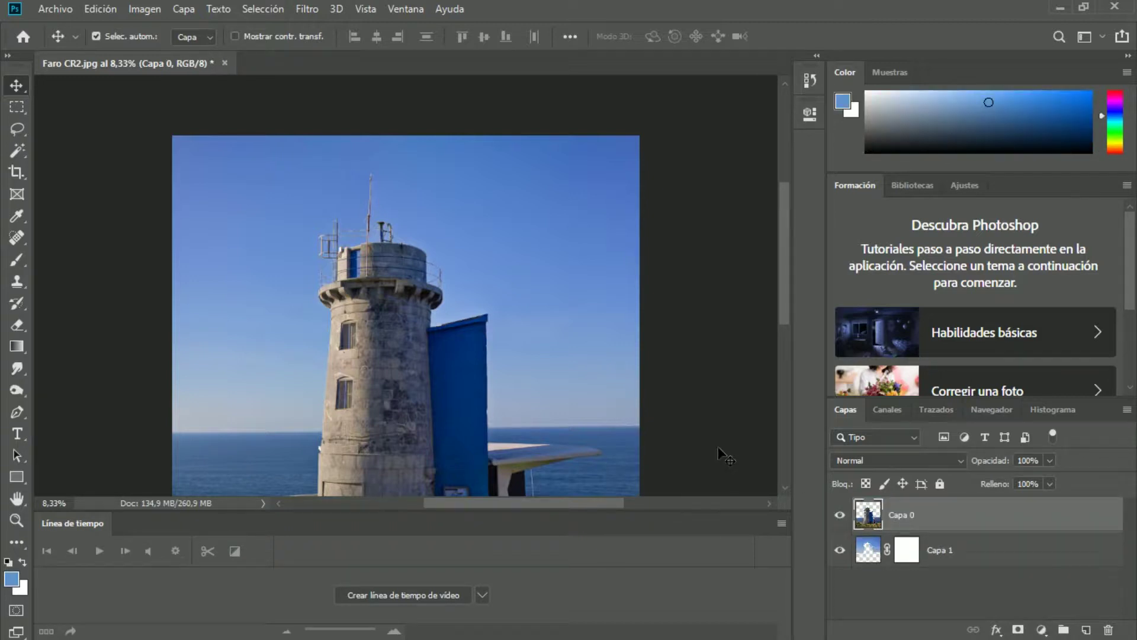
click(1061, 9)
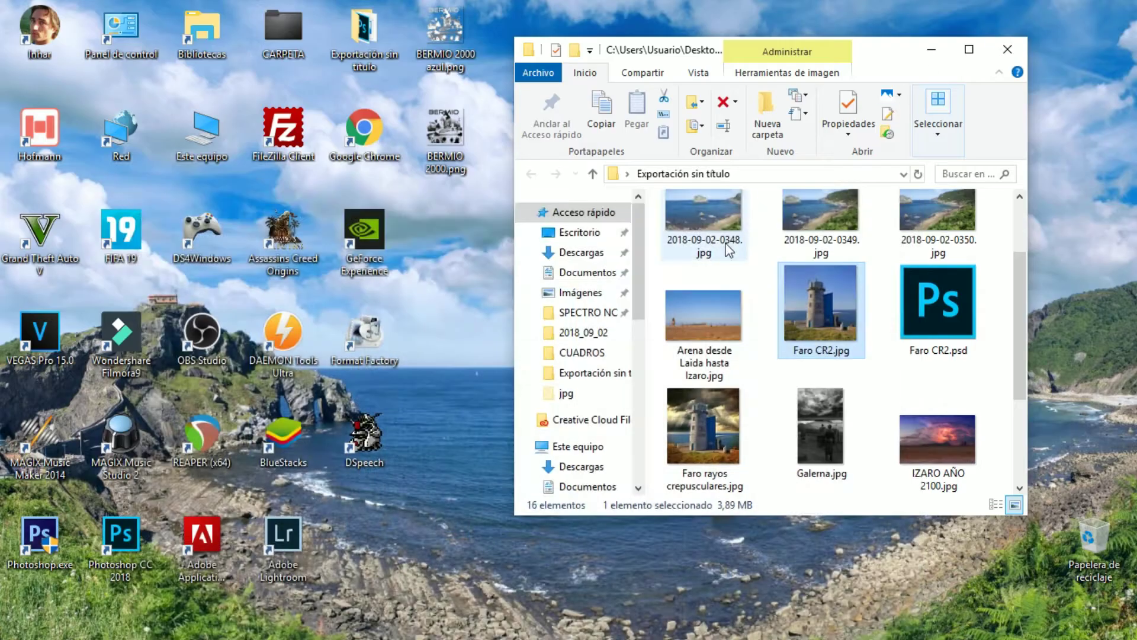
Drag Beach_crepuscular_rays_new.jpg from the CARPETA folder onto the Photoshop canvas
double_click(290, 36)
drag(1041, 232, 1034, 388)
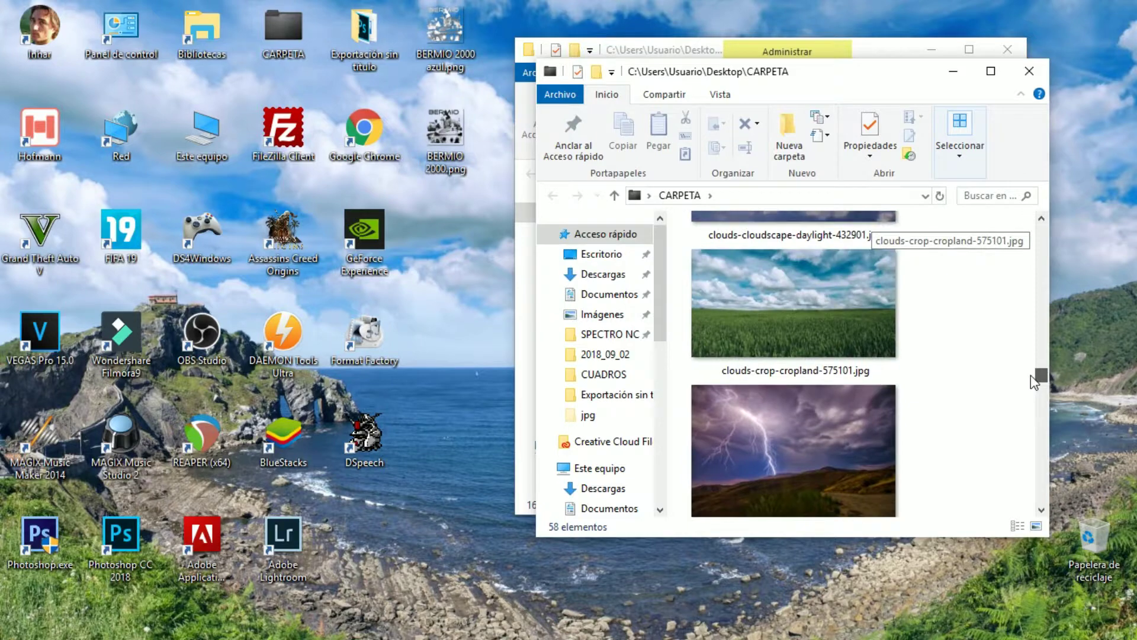
mouse_move(1034, 388)
mouse_down()
mouse_move(1036, 476)
mouse_move(1038, 311)
mouse_up()
click(797, 407)
mouse_move(797, 406)
mouse_down()
mouse_move(496, 317)
mouse_move(556, 109)
mouse_up()
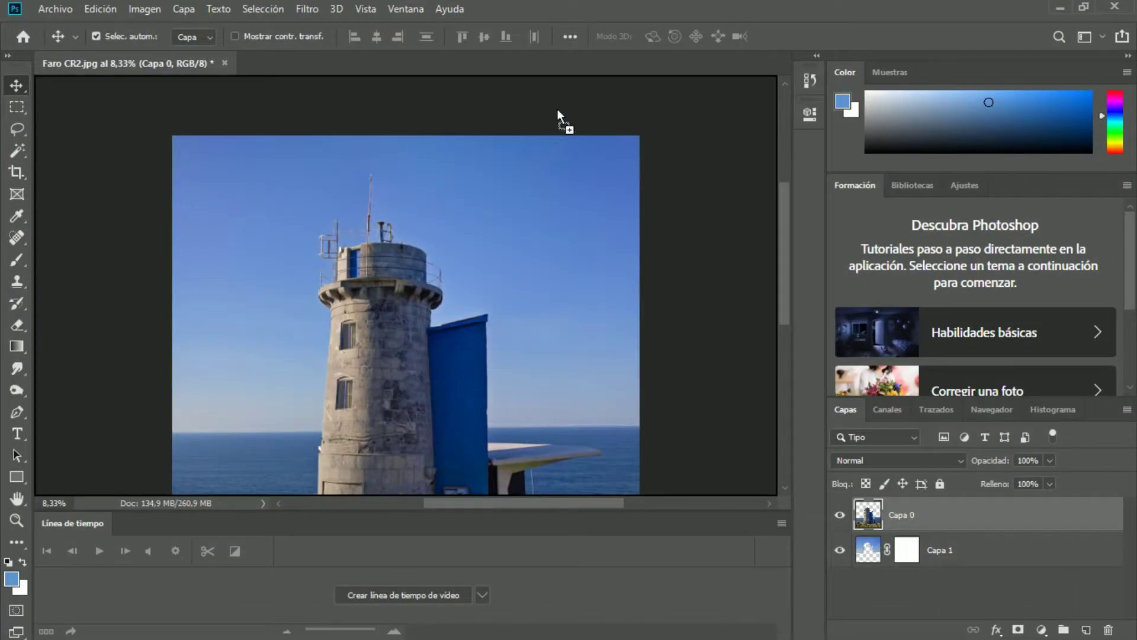
Enlarge the placed beach image with its corner handles and nudge it into place
drag(306, 250, 128, 131)
mouse_move(505, 382)
mouse_down()
mouse_move(595, 453)
mouse_move(783, 333)
mouse_move(619, 274)
mouse_up()
drag(783, 216, 777, 267)
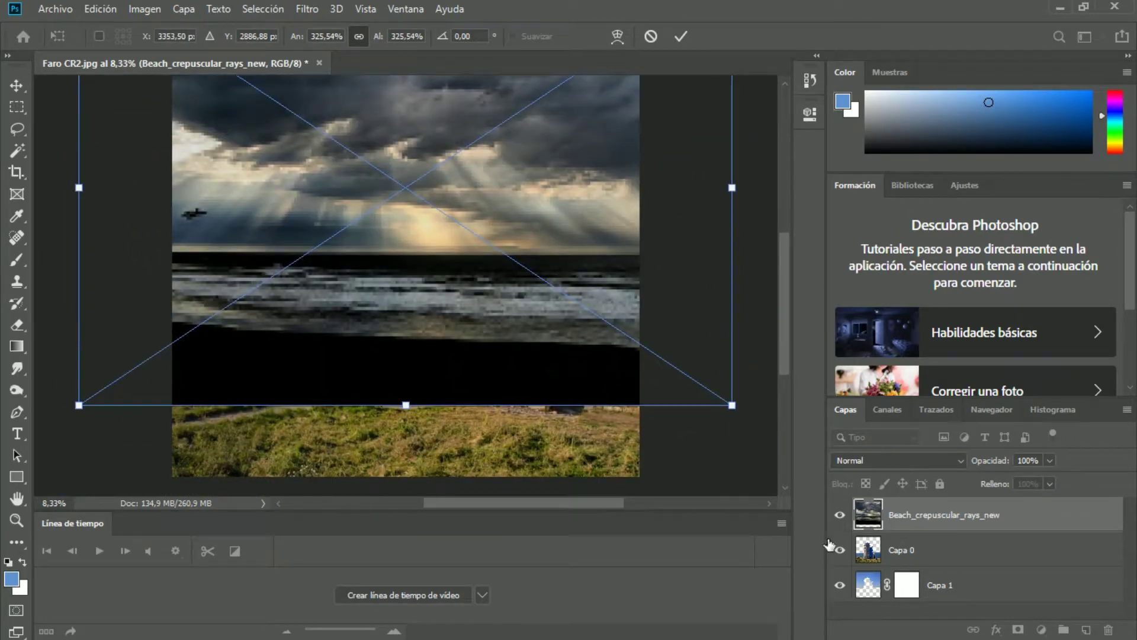
drag(78, 405, 61, 410)
drag(303, 335, 302, 316)
mouse_move(786, 305)
mouse_down()
mouse_move(784, 242)
mouse_move(784, 299)
mouse_up()
Fine-tune the beach image to 321.36% so it covers the canvas, then commit
drag(52, 408, 35, 427)
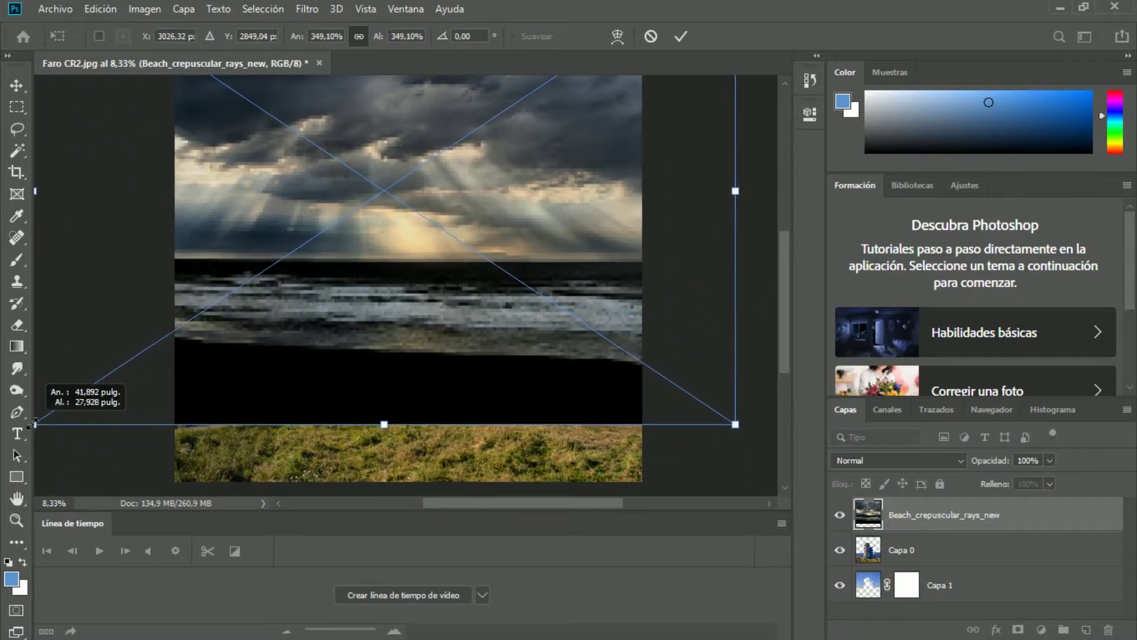
drag(442, 335, 446, 336)
mouse_move(771, 413)
mouse_down()
mouse_move(728, 414)
mouse_move(681, 386)
mouse_up()
drag(512, 298, 544, 301)
drag(783, 272, 780, 230)
drag(638, 233, 638, 254)
click(681, 36)
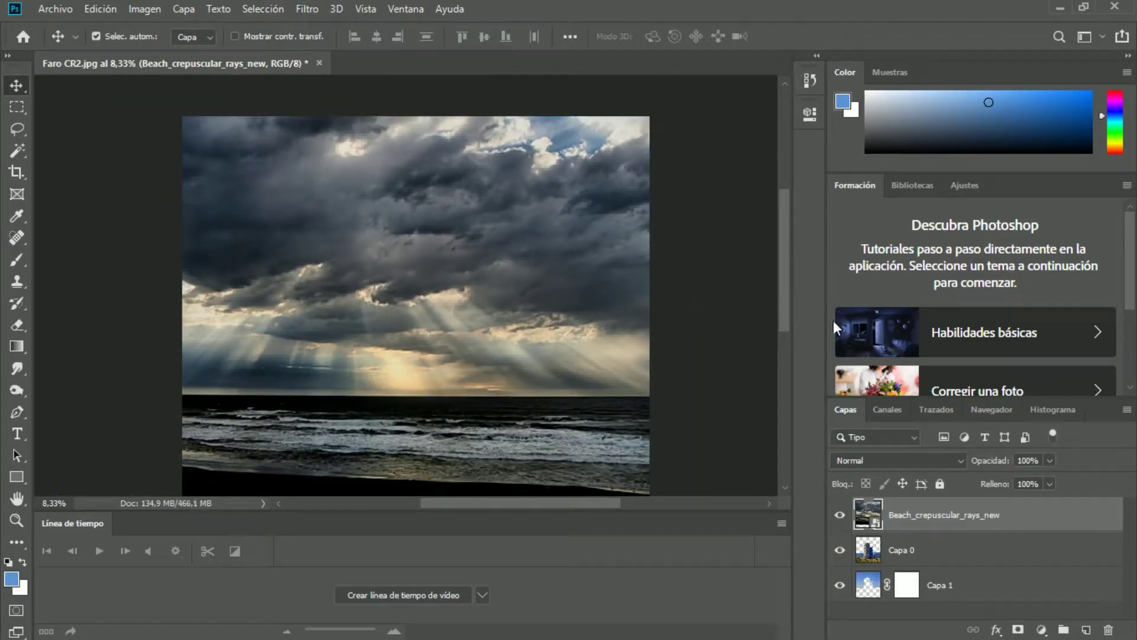
Move the beach layer below Capa 0, scaling it to 342.90% and tilting it slightly
drag(887, 515, 888, 557)
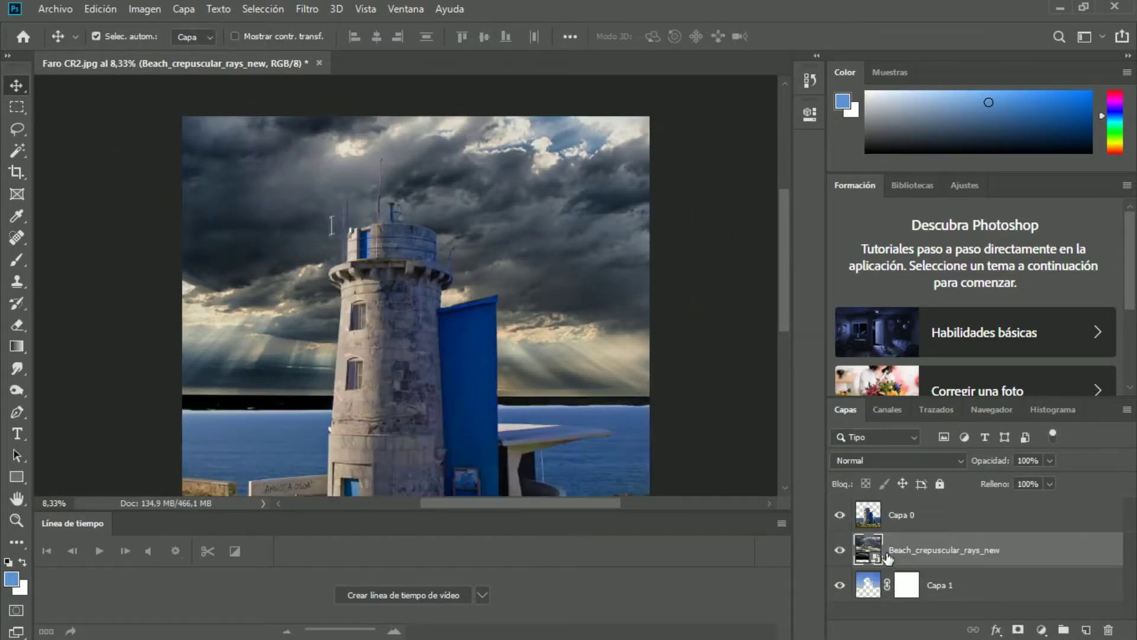
click(127, 9)
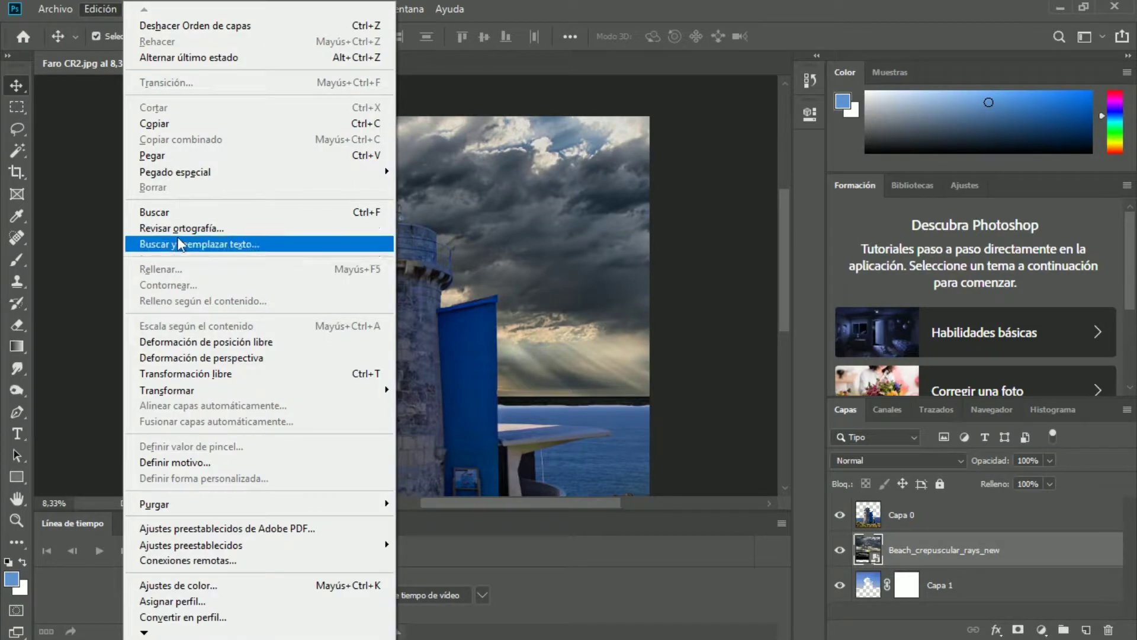
click(183, 371)
scroll(784, 260, down, 3)
scroll(784, 261, down, 3)
mouse_move(52, 411)
mouse_down()
mouse_move(27, 441)
mouse_move(62, 426)
mouse_up()
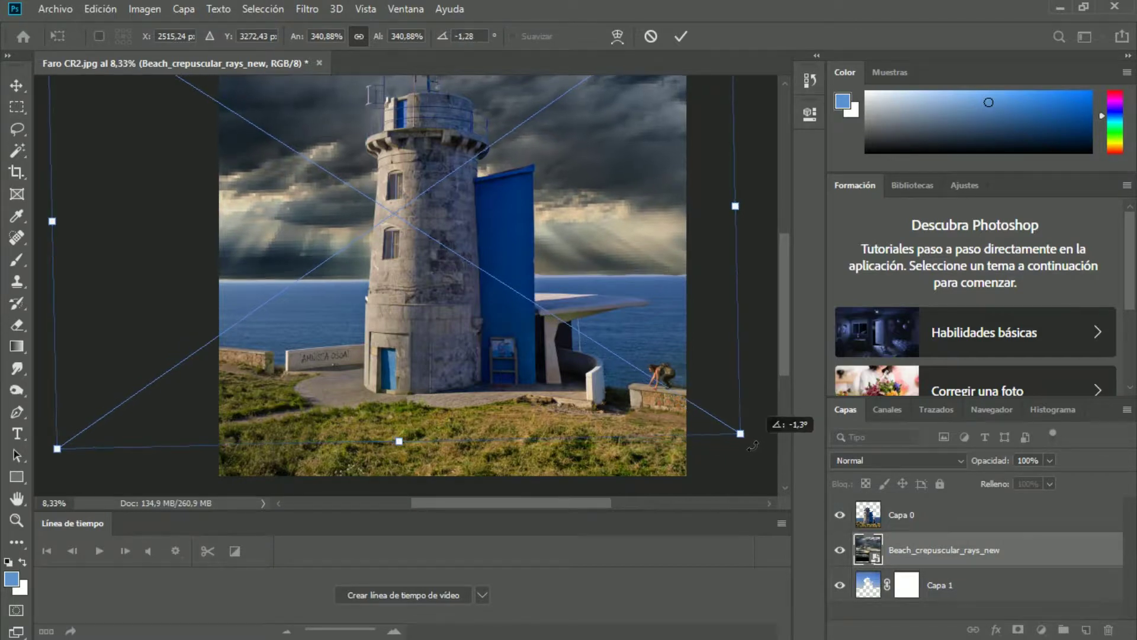
mouse_move(747, 453)
mouse_down()
mouse_move(723, 424)
mouse_move(718, 386)
mouse_up()
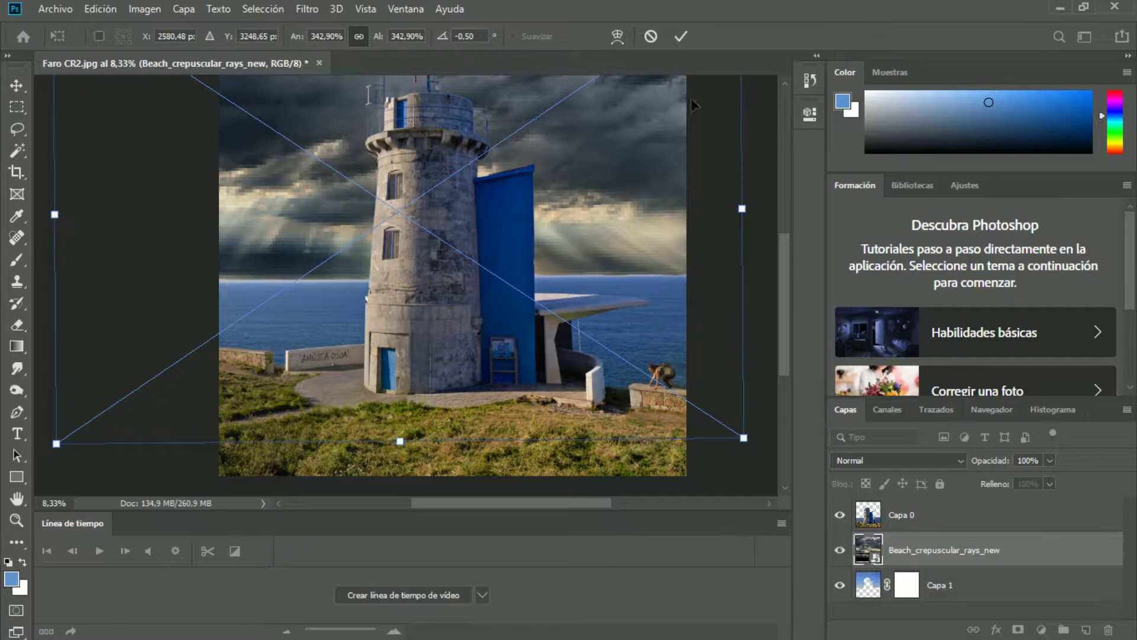
Commit the transform and place Capa 1 above the beach layer
click(681, 36)
drag(787, 295, 791, 242)
drag(868, 584, 867, 557)
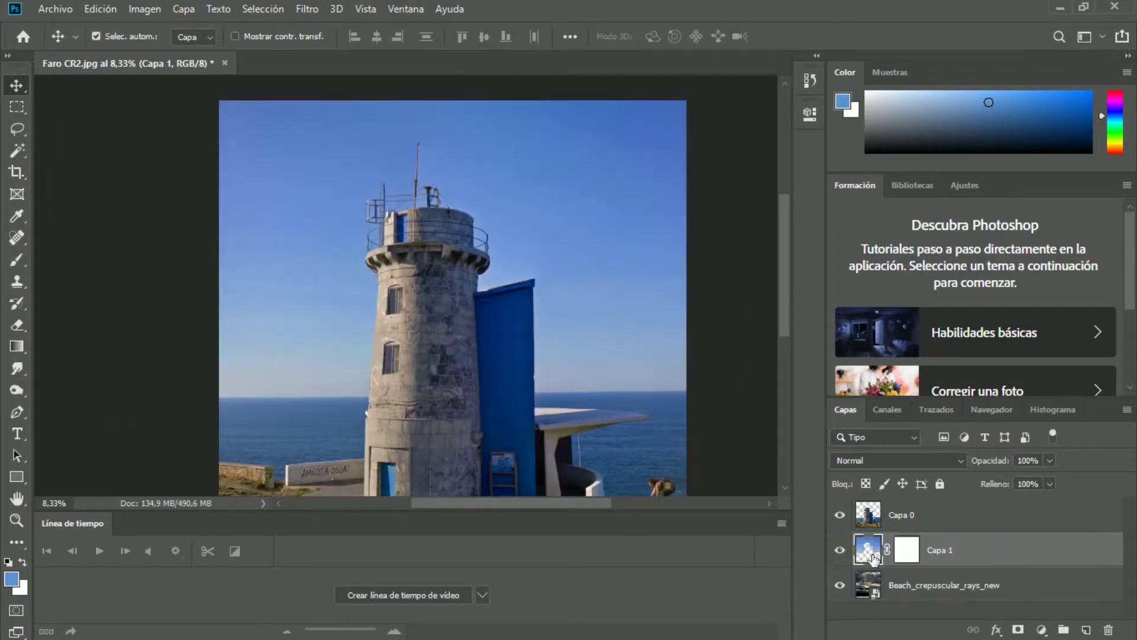
Try a black-to-white gradient on Capa 1's mask up from the horizon, then undo it
click(914, 556)
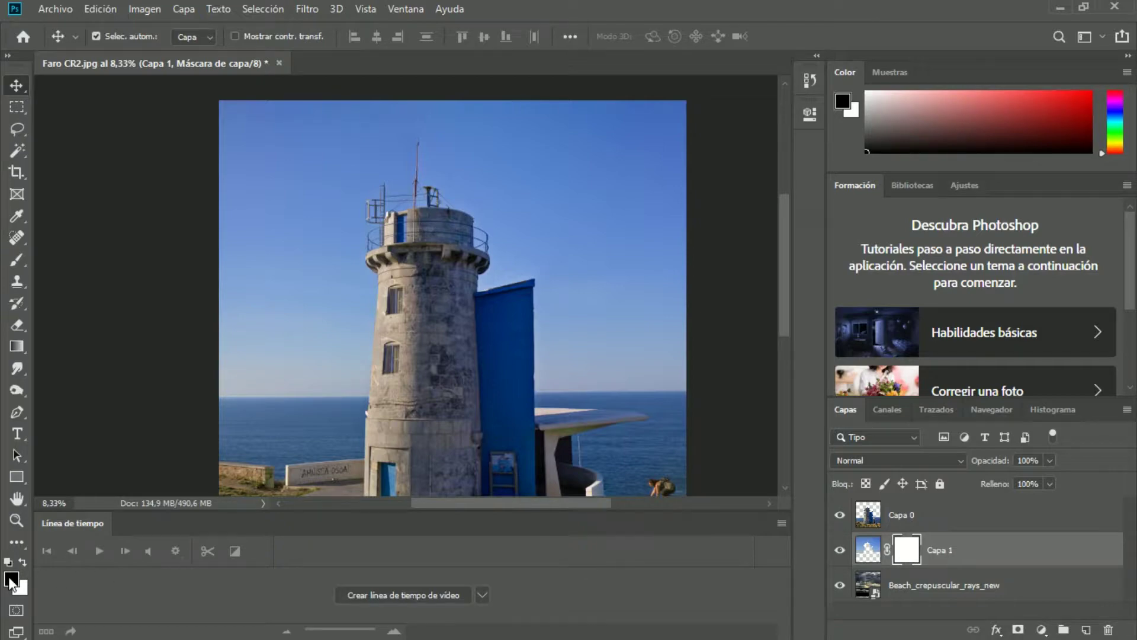
click(15, 345)
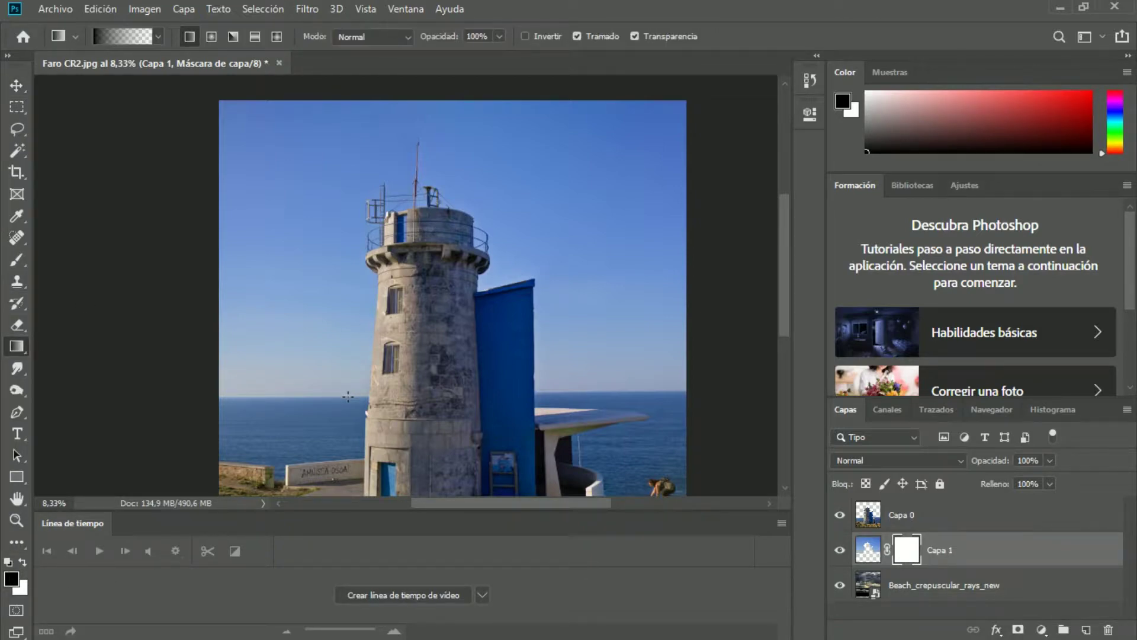
drag(349, 379, 349, 295)
drag(352, 265, 352, 265)
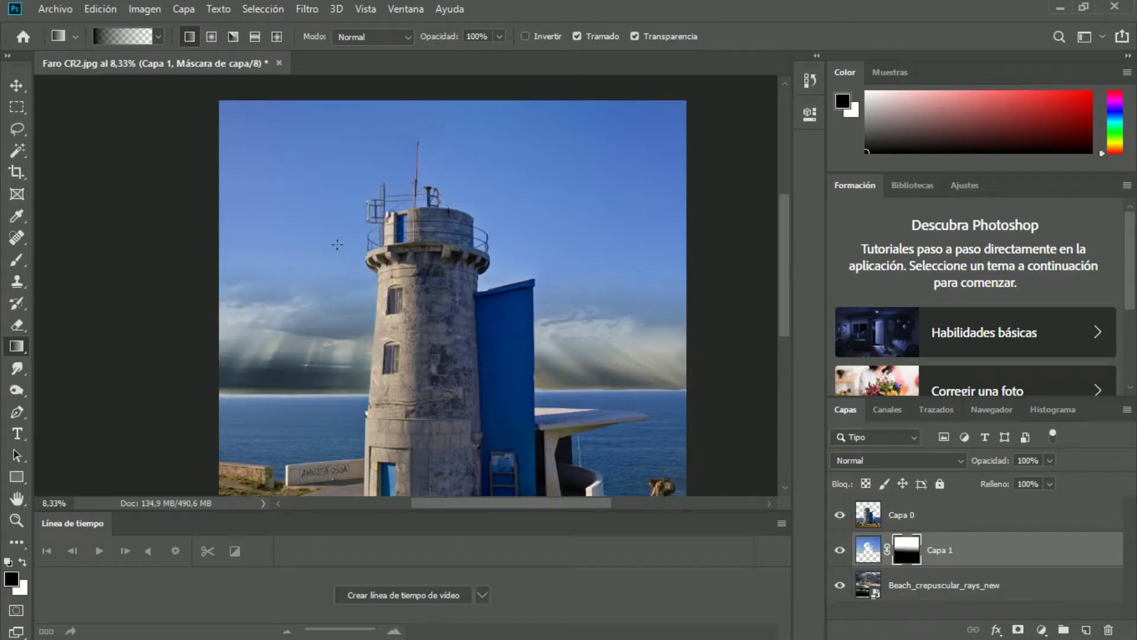
click(120, 13)
click(178, 29)
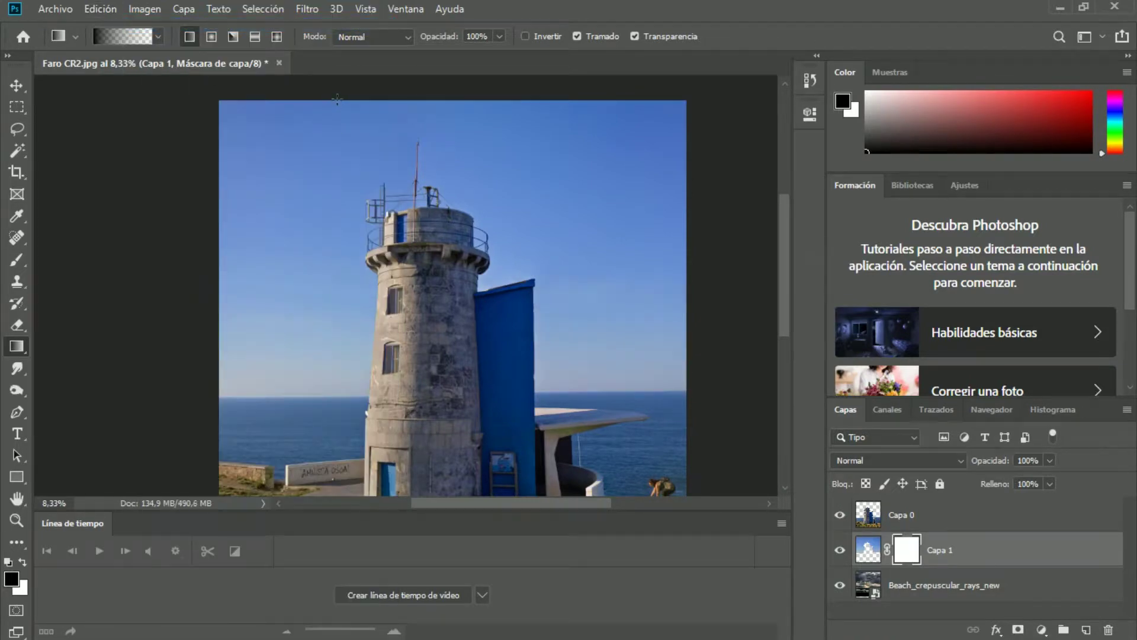
Redraw Capa 1's mask gradient down toward the sea horizon, undoing and reapplying it
drag(335, 366, 338, 394)
drag(338, 392, 338, 393)
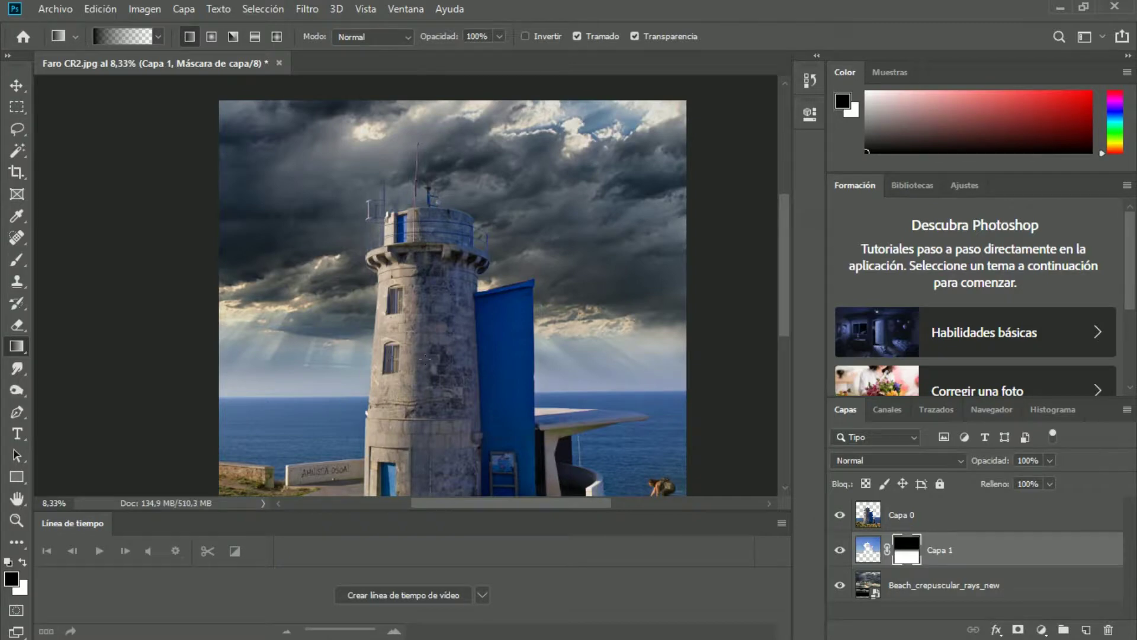
mouse_move(784, 322)
mouse_down()
mouse_move(787, 296)
mouse_move(790, 330)
mouse_up()
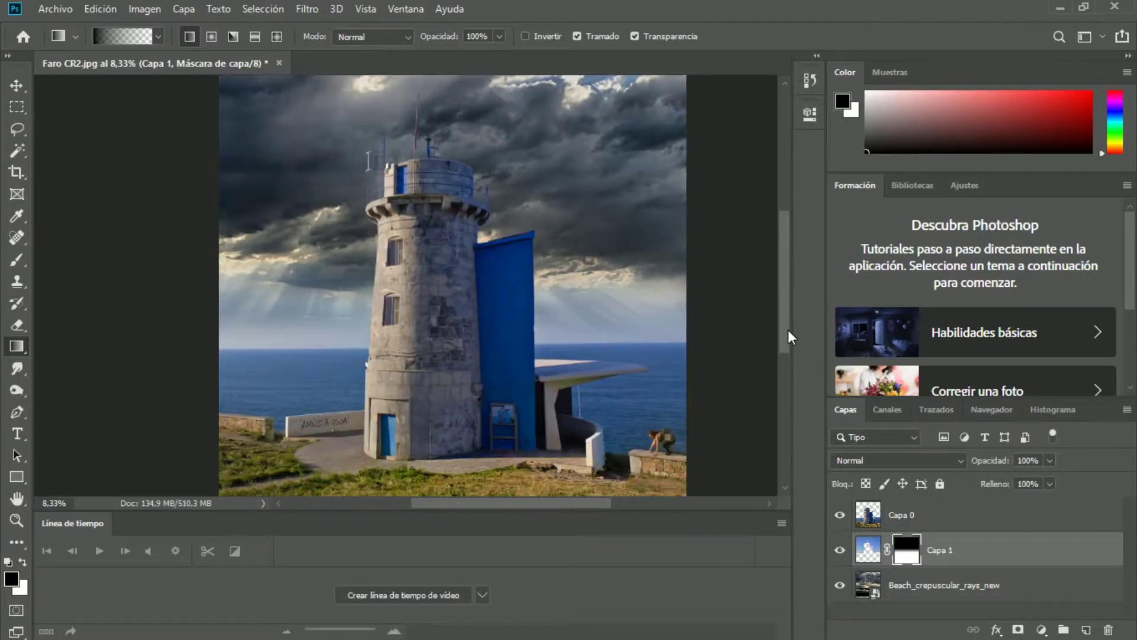
click(100, 9)
click(119, 25)
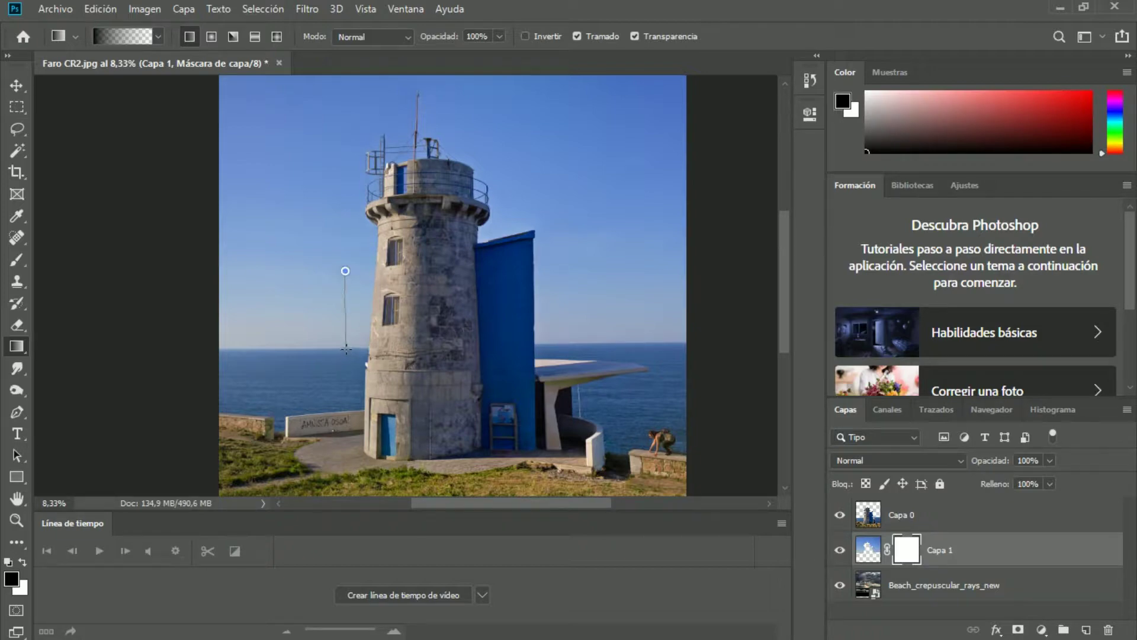
drag(345, 349, 345, 348)
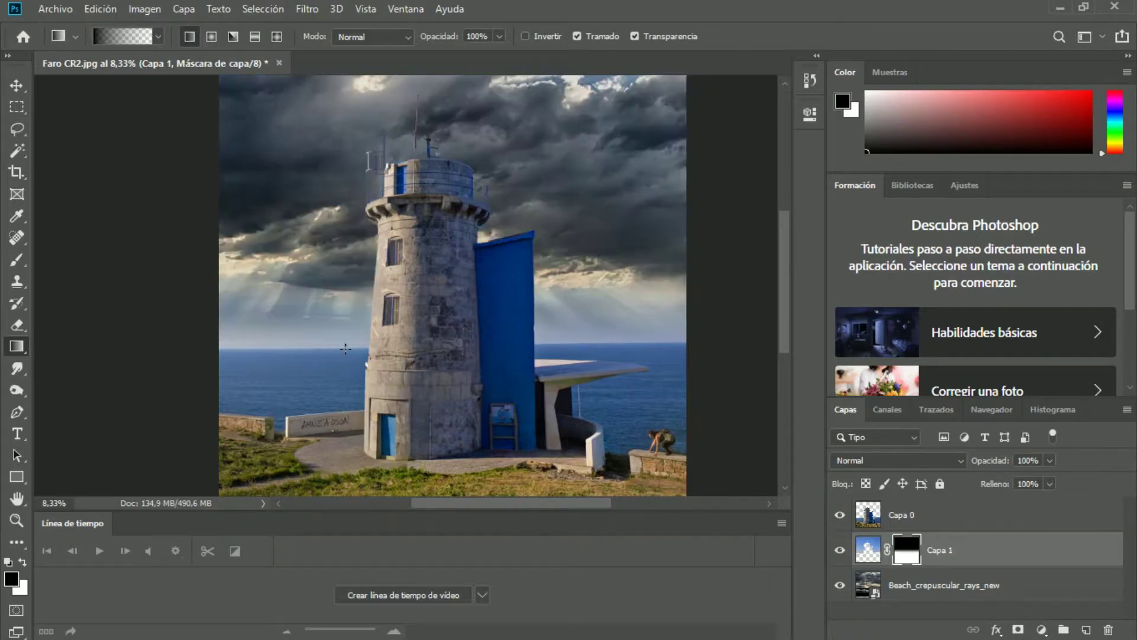
Test moving the cloud layer, then undo both the move and the mask gradient
click(941, 585)
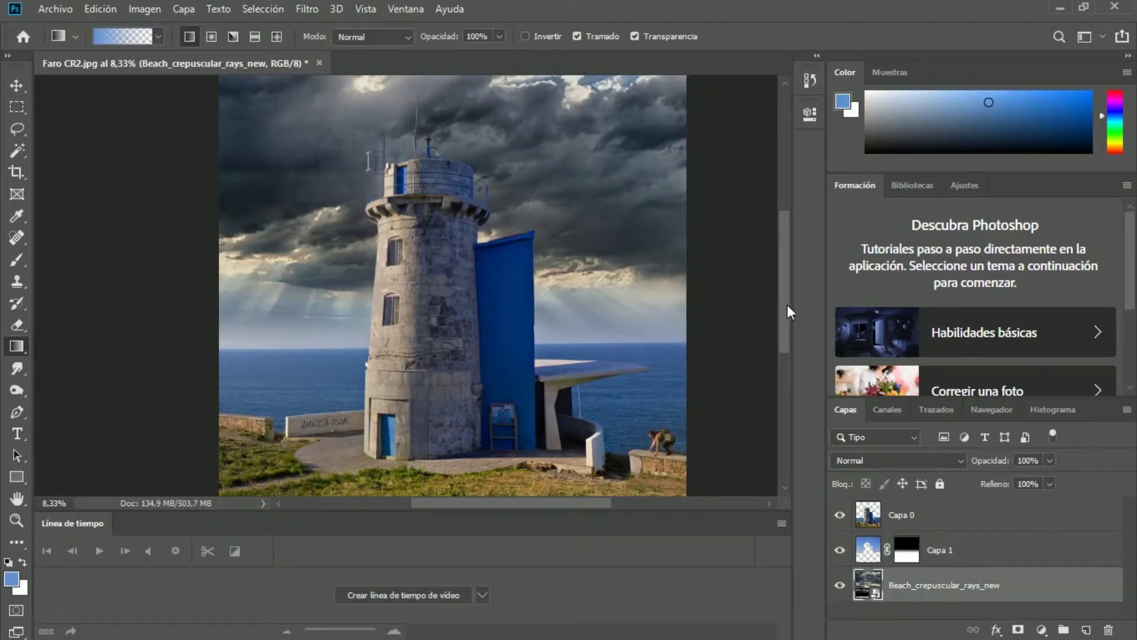
scroll(774, 300, up, 3)
click(17, 85)
drag(547, 337, 554, 284)
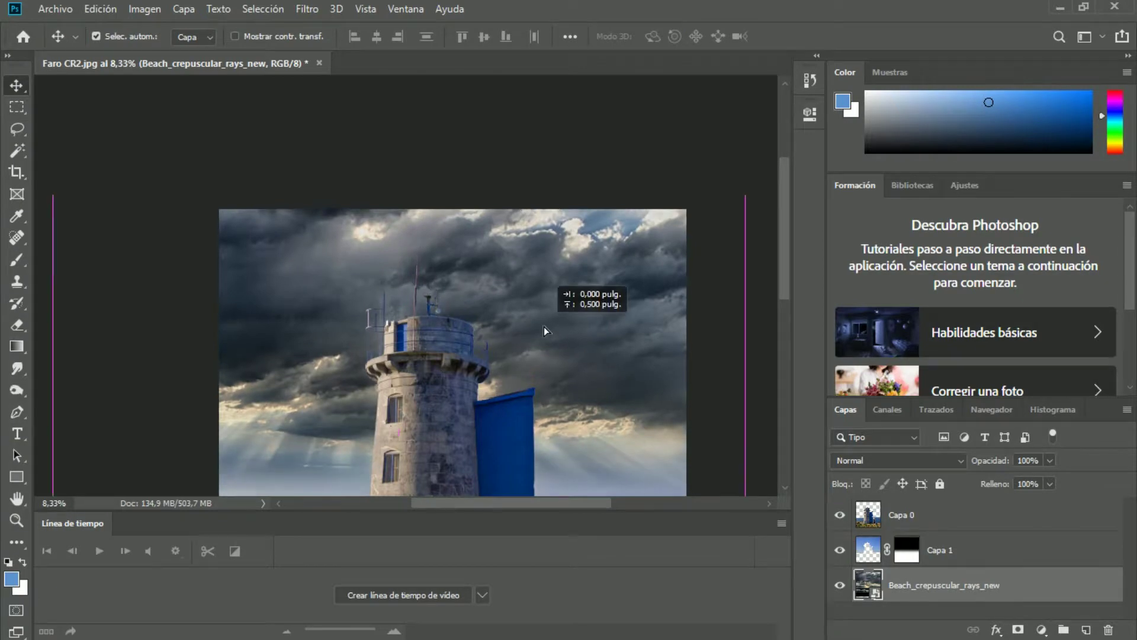
scroll(788, 284, down, 3)
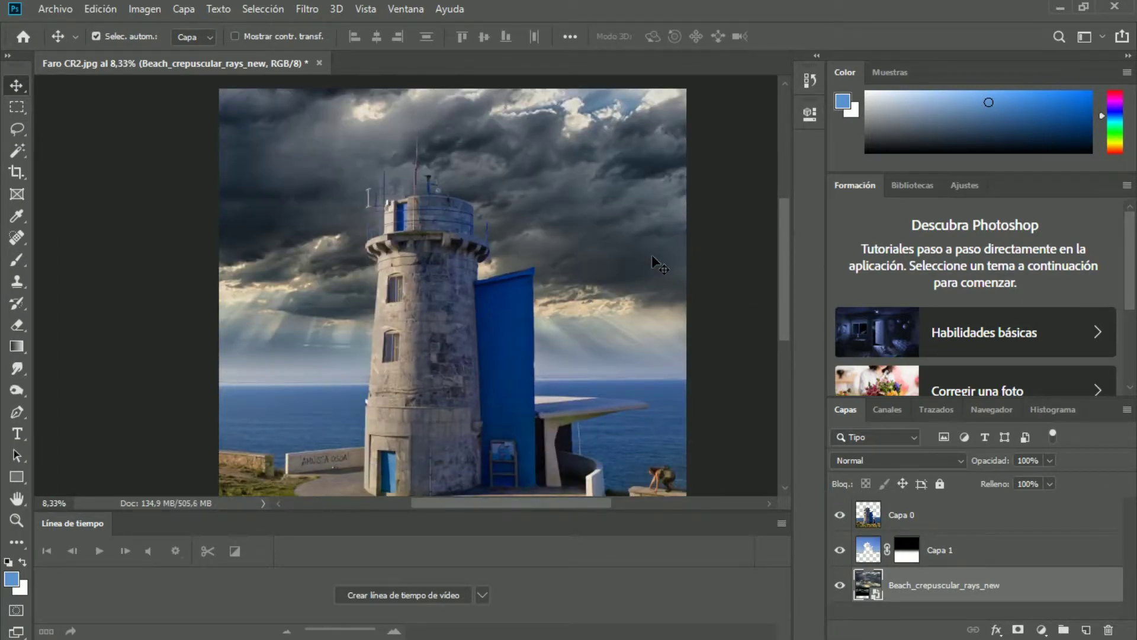
click(101, 9)
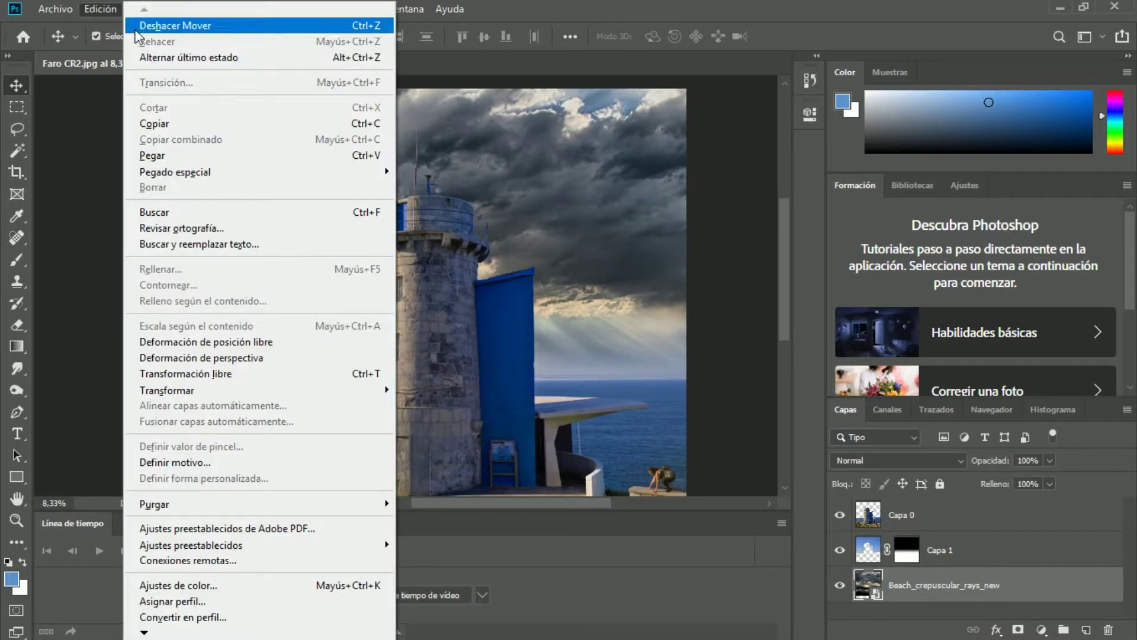
click(114, 11)
click(178, 26)
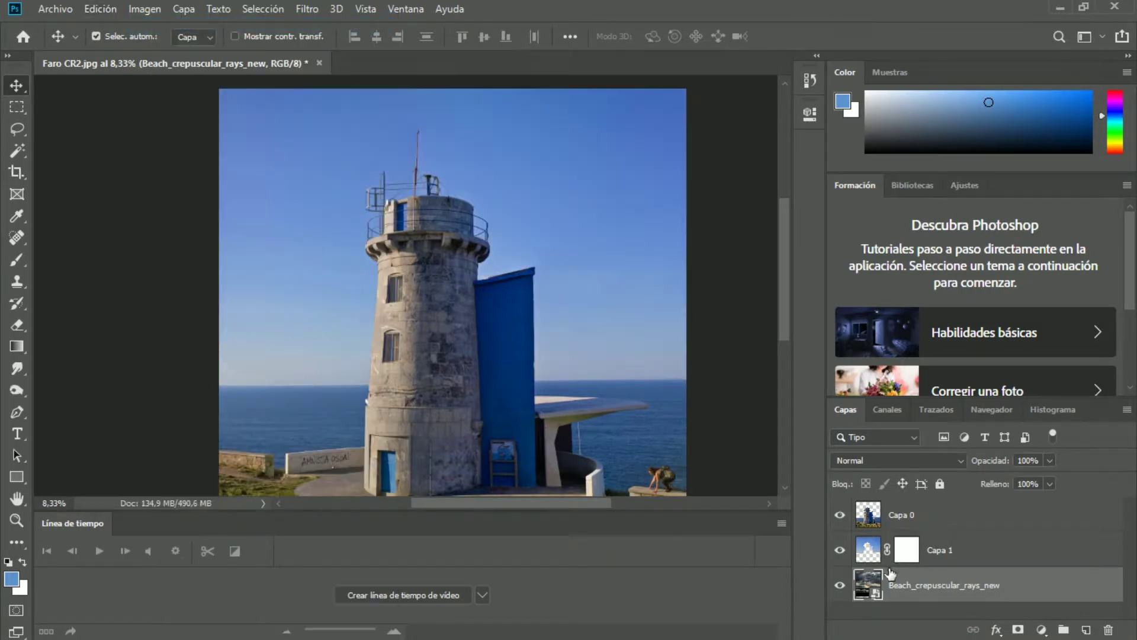
Apply the final black-to-white gradient on Capa 1's mask to reveal the storm clouds
click(907, 550)
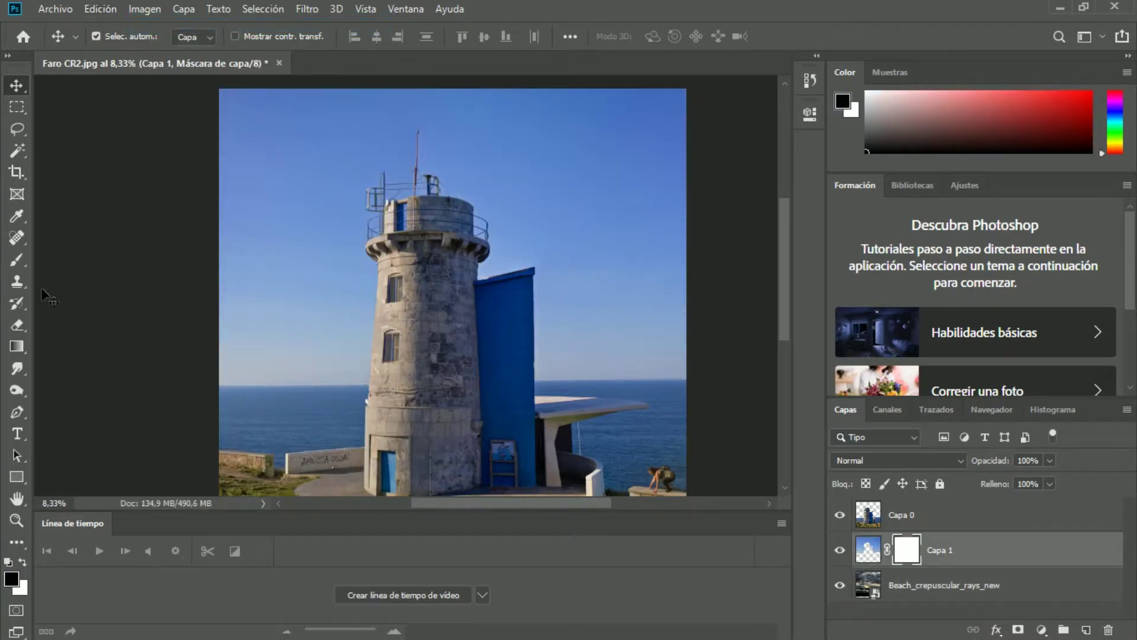
click(17, 347)
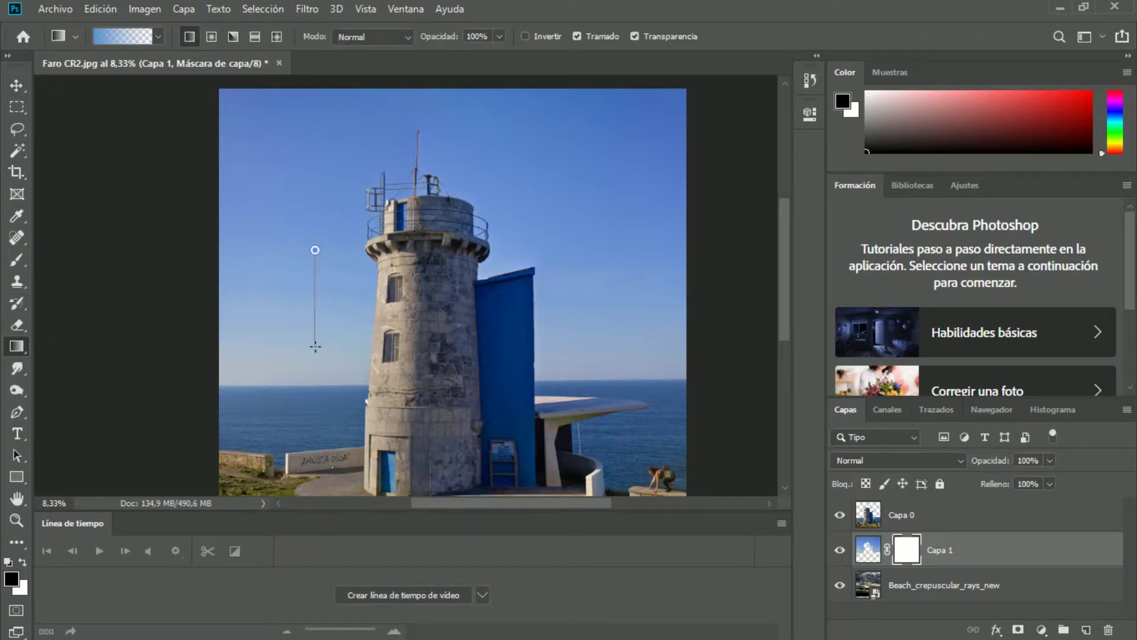
drag(315, 250, 315, 346)
click(875, 588)
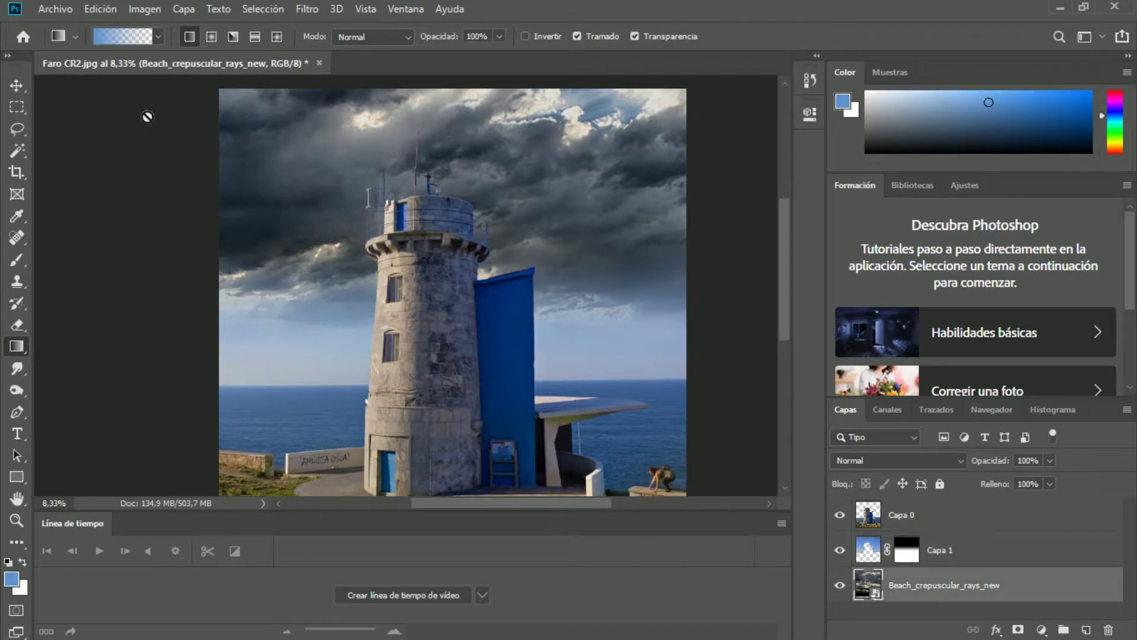
Drag the cloud layer up and back down to test its placement
click(17, 85)
mouse_move(532, 158)
mouse_down()
mouse_move(532, 137)
mouse_move(543, 162)
mouse_up()
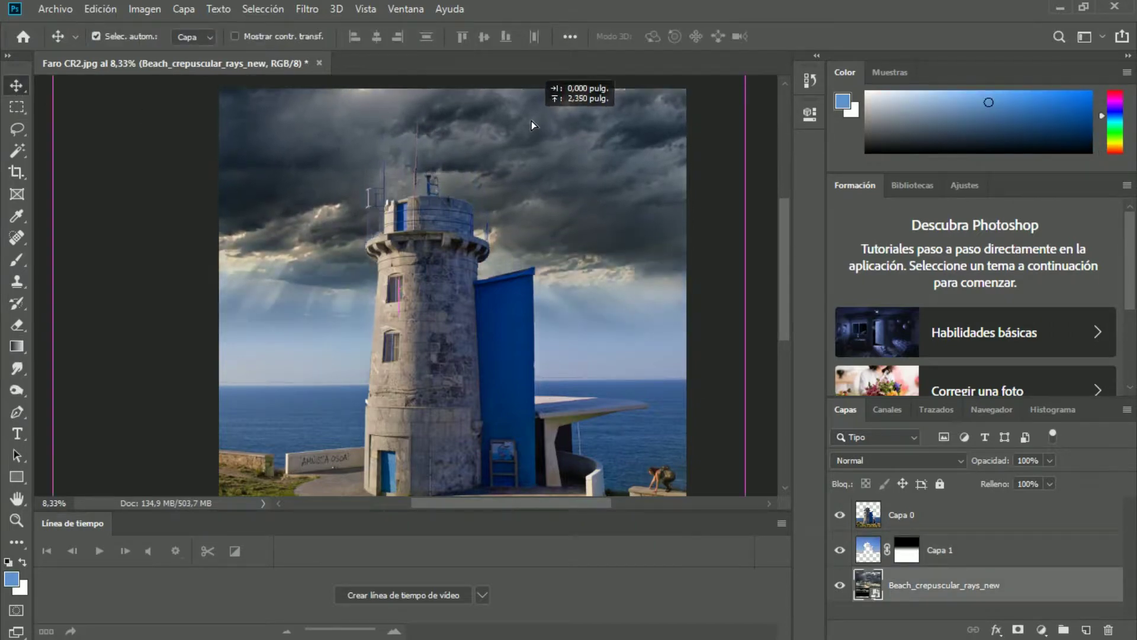
drag(544, 163, 542, 180)
click(615, 202)
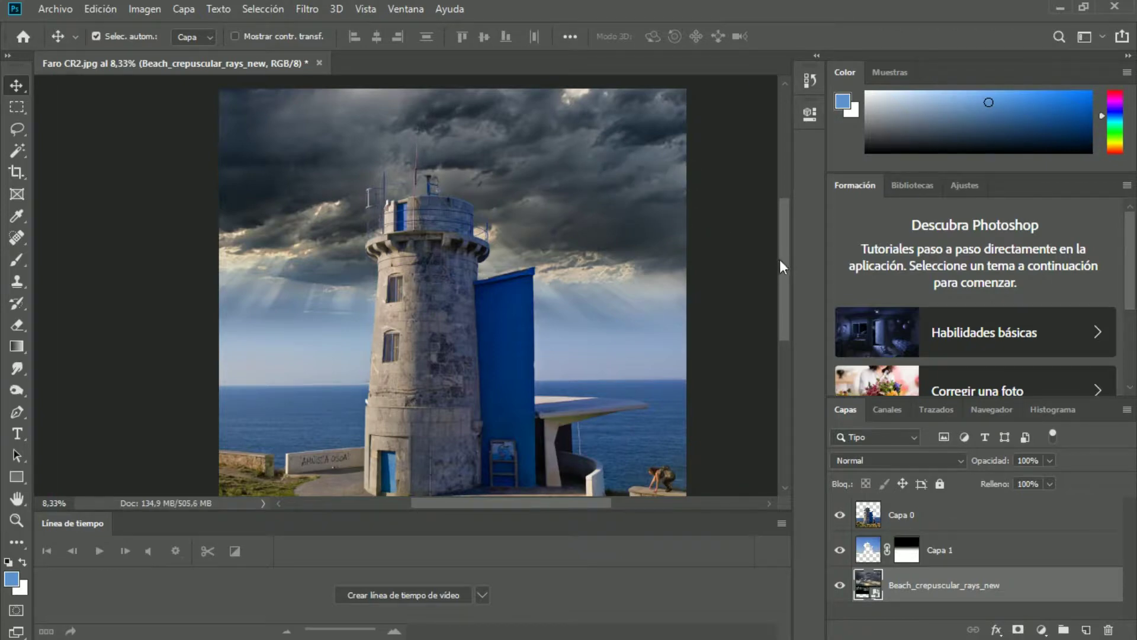
Nudge Capa 1 down and back up, undoing its small leftward shift
click(876, 552)
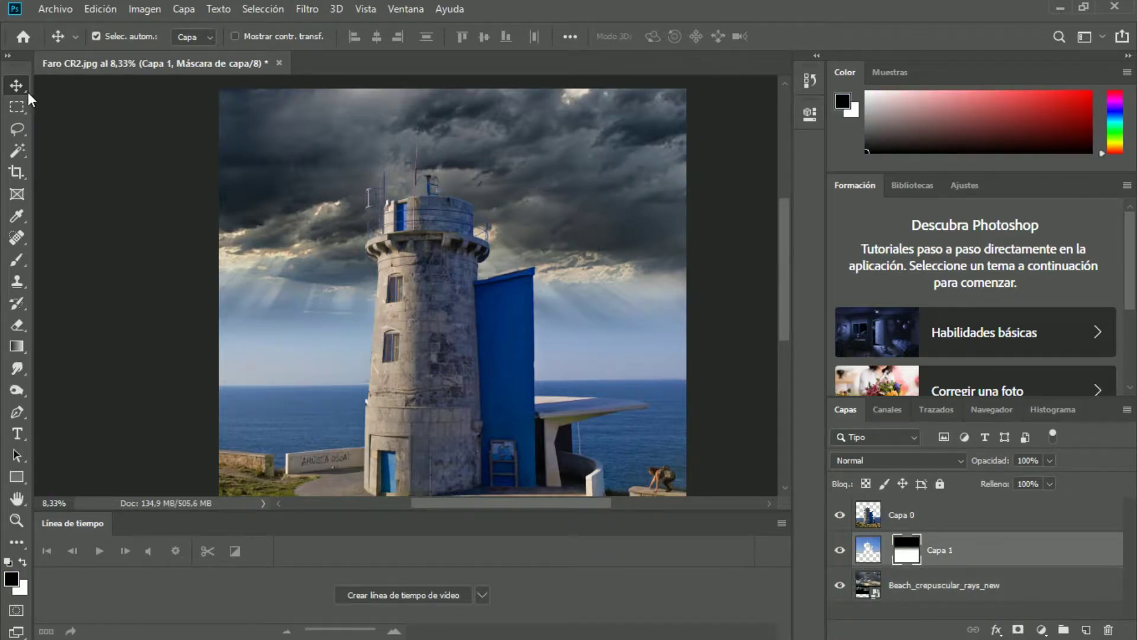
key(shift+Down)
key(shift+Down)
key(shift+Down)
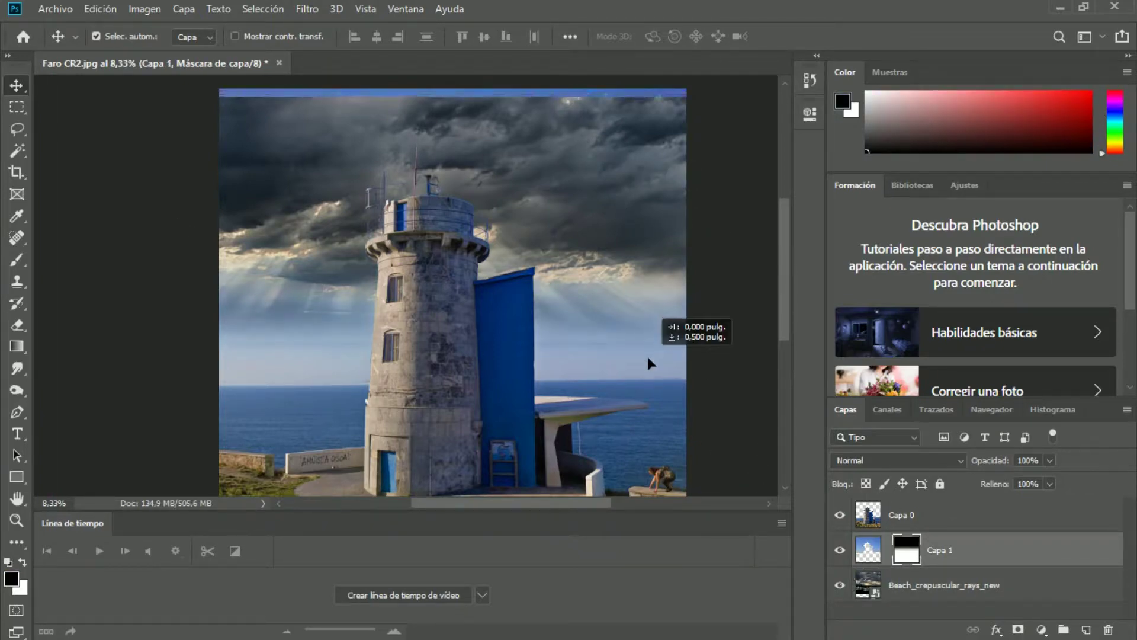
drag(649, 358, 648, 350)
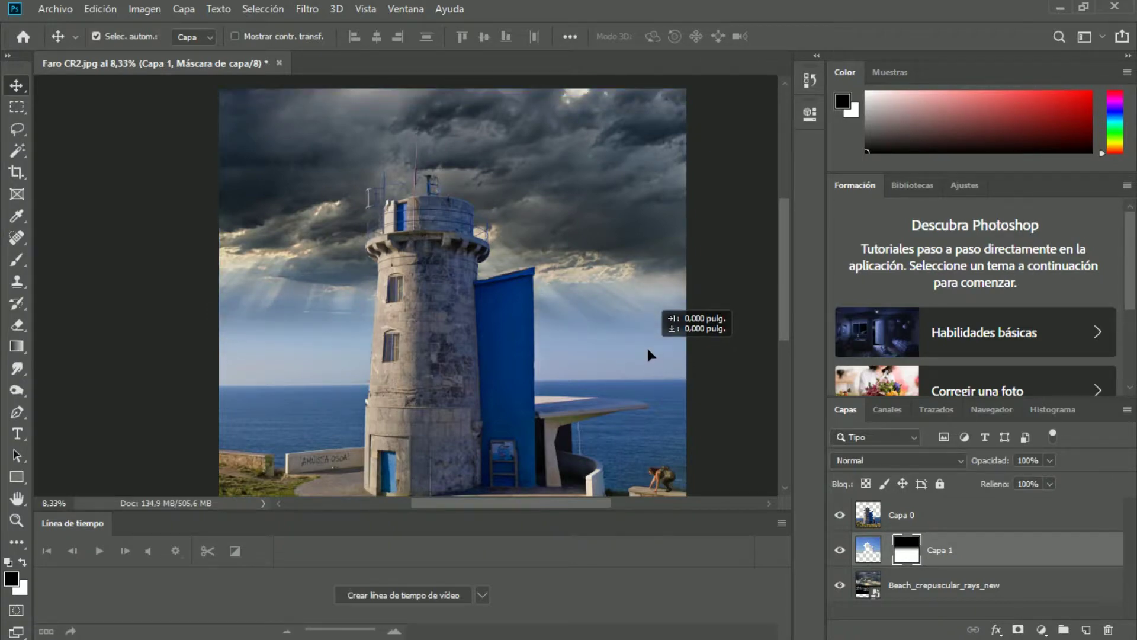
drag(649, 350, 646, 350)
click(100, 9)
click(156, 26)
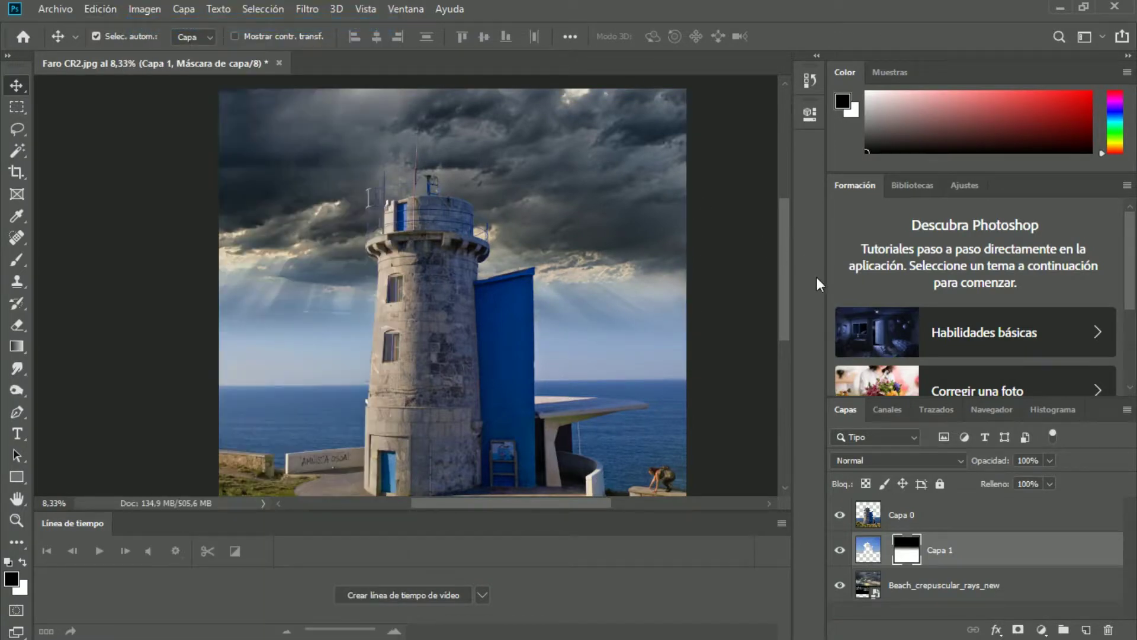
Settle the cloud layer behind the lighthouse and add a layer mask to it
click(891, 586)
drag(613, 198, 613, 173)
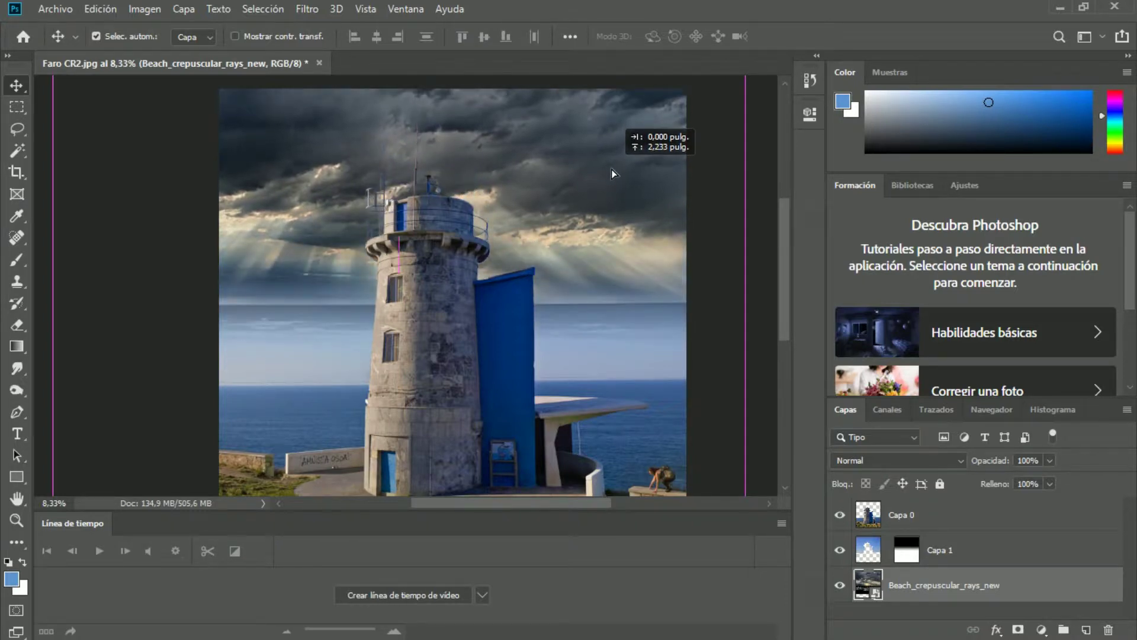
drag(611, 169, 609, 207)
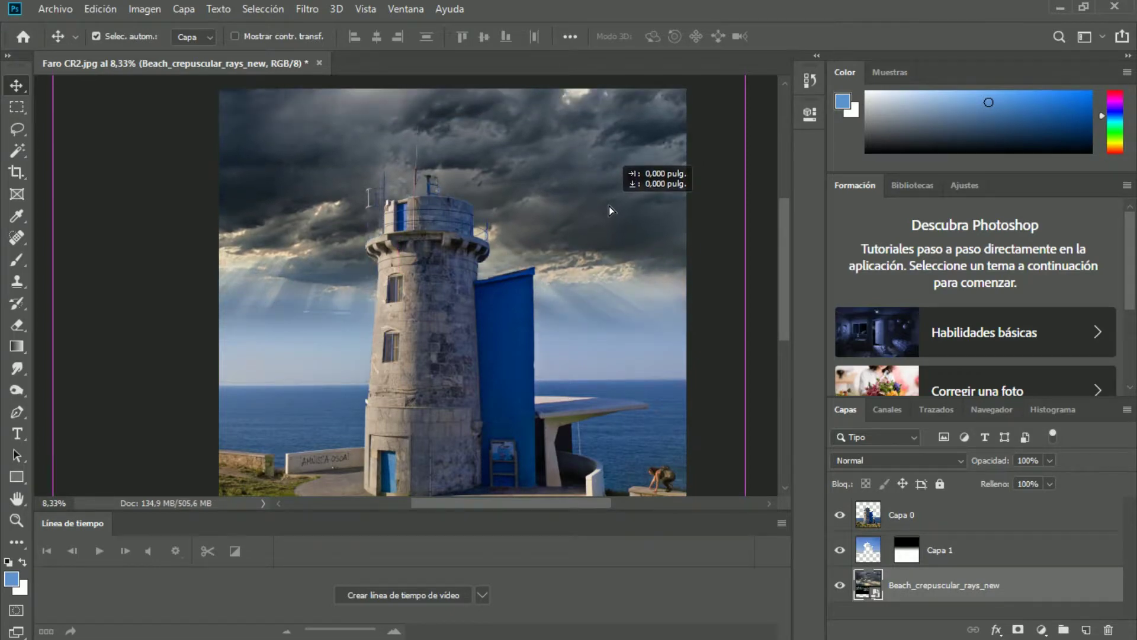
drag(609, 207, 607, 205)
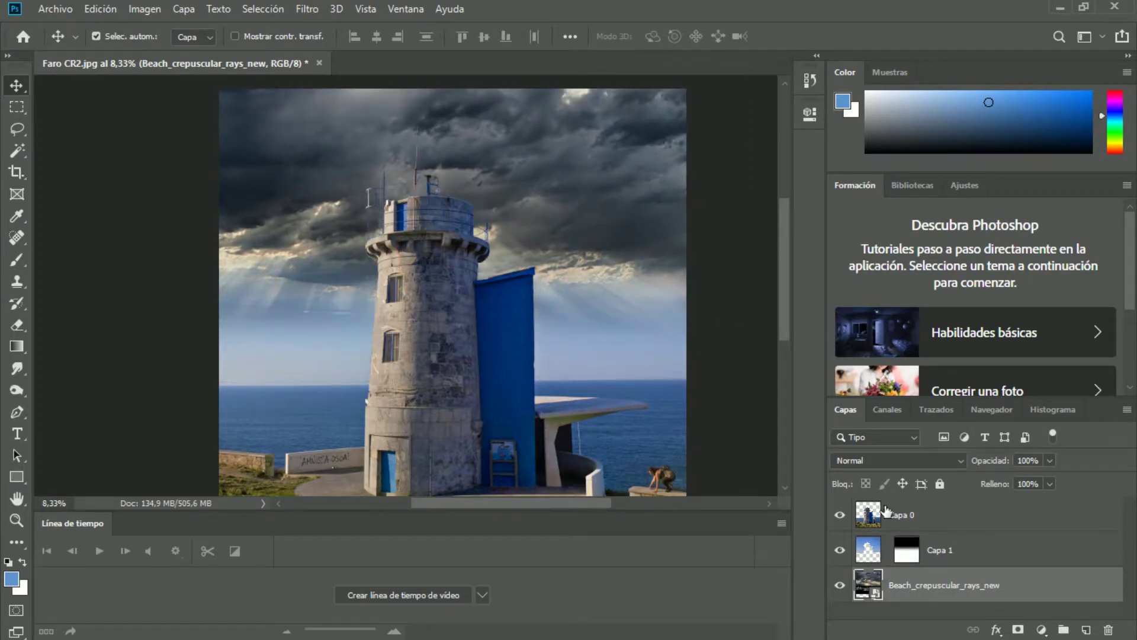
click(1017, 629)
Fade the cloud layer's mask toward the horizon with a gradient and add a new empty layer
key(g)
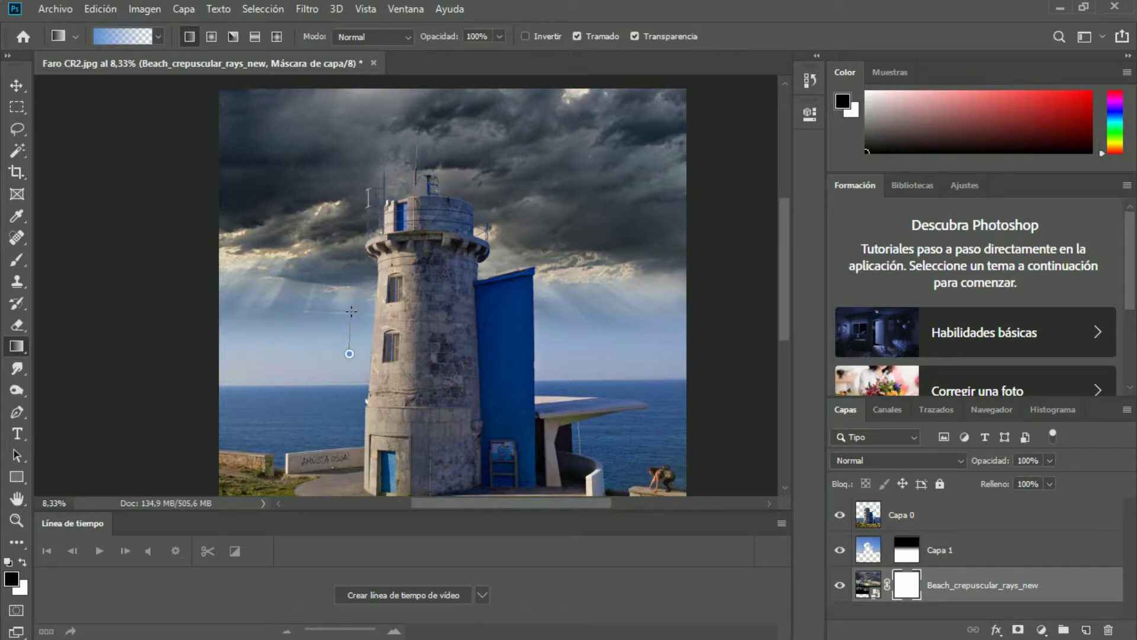
drag(350, 312, 349, 312)
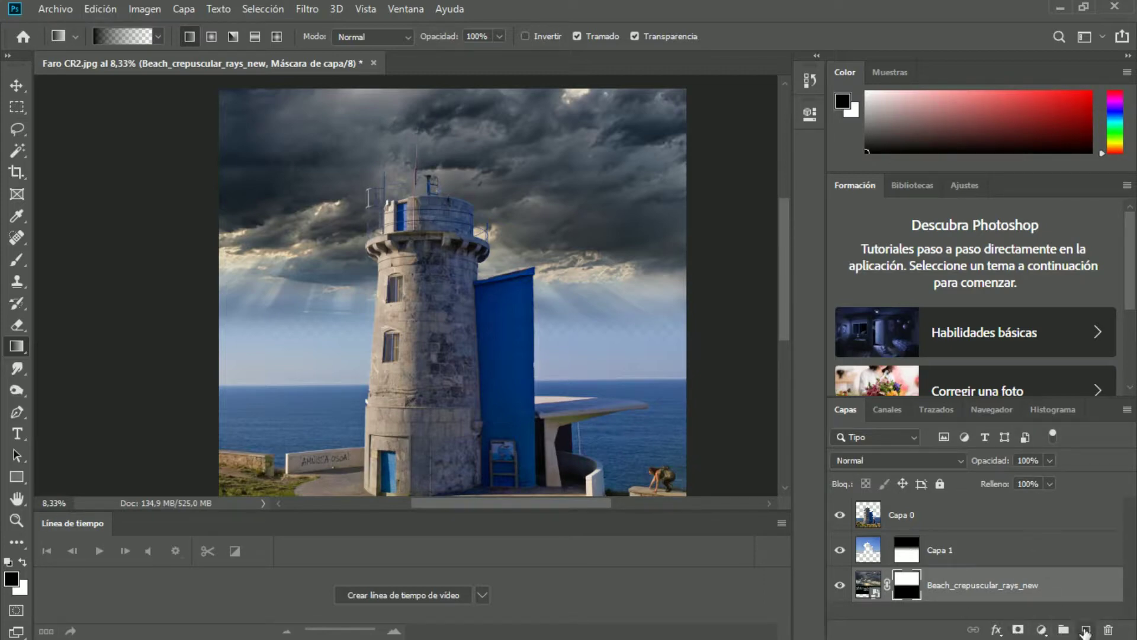
click(1086, 630)
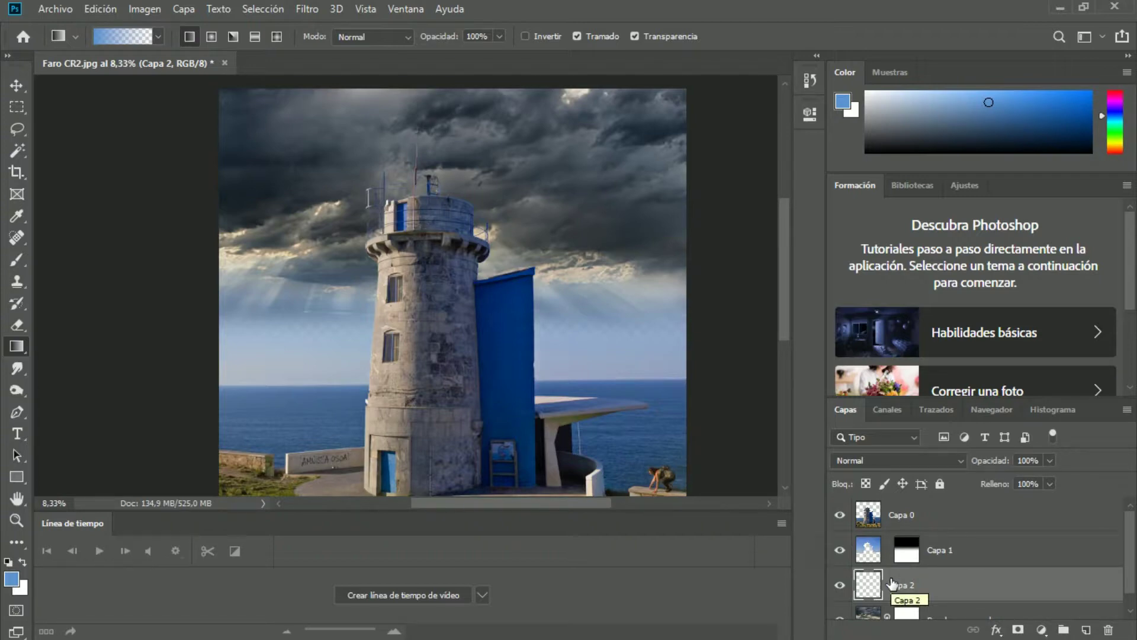
Adjust Capa 1's vertical position to line up the sky, then select Capa 2
click(905, 556)
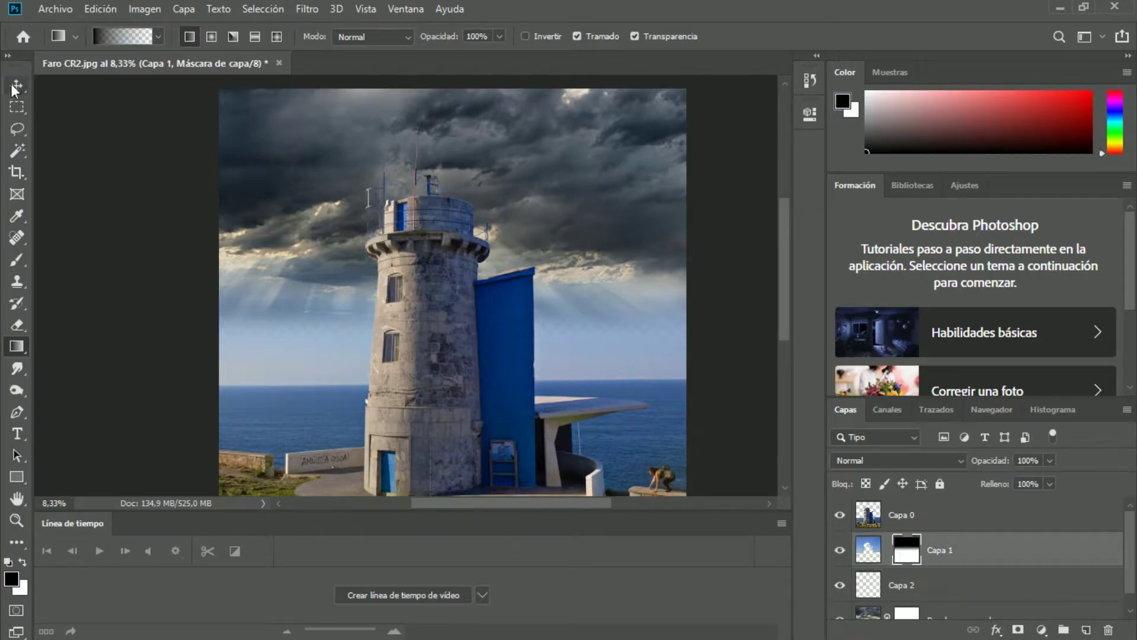
key(v)
drag(666, 353, 669, 356)
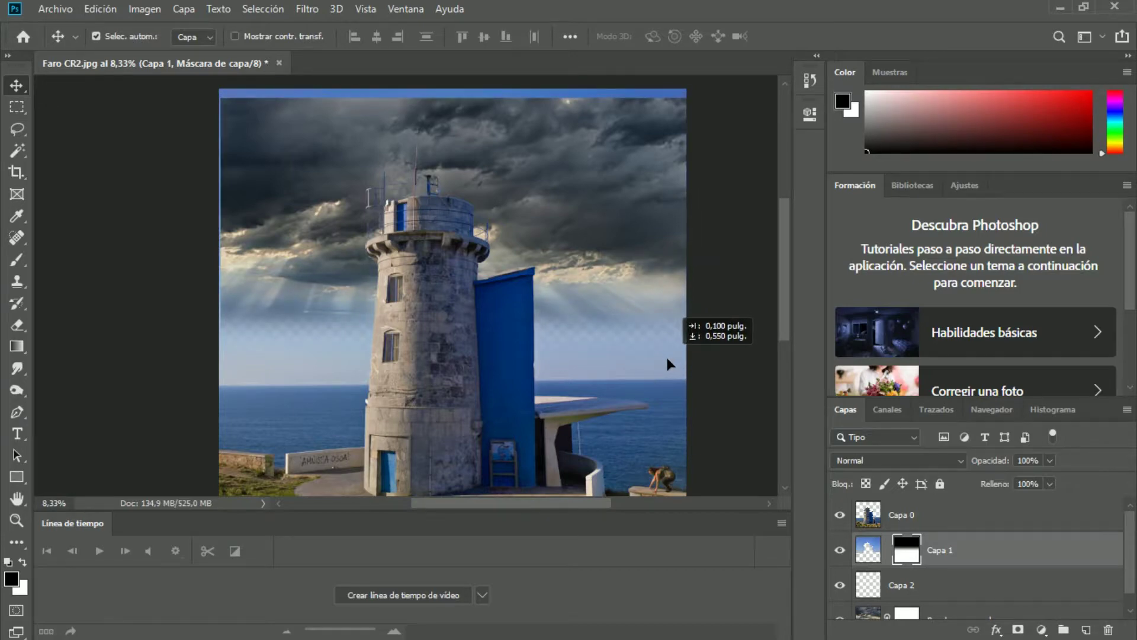
drag(669, 356, 667, 335)
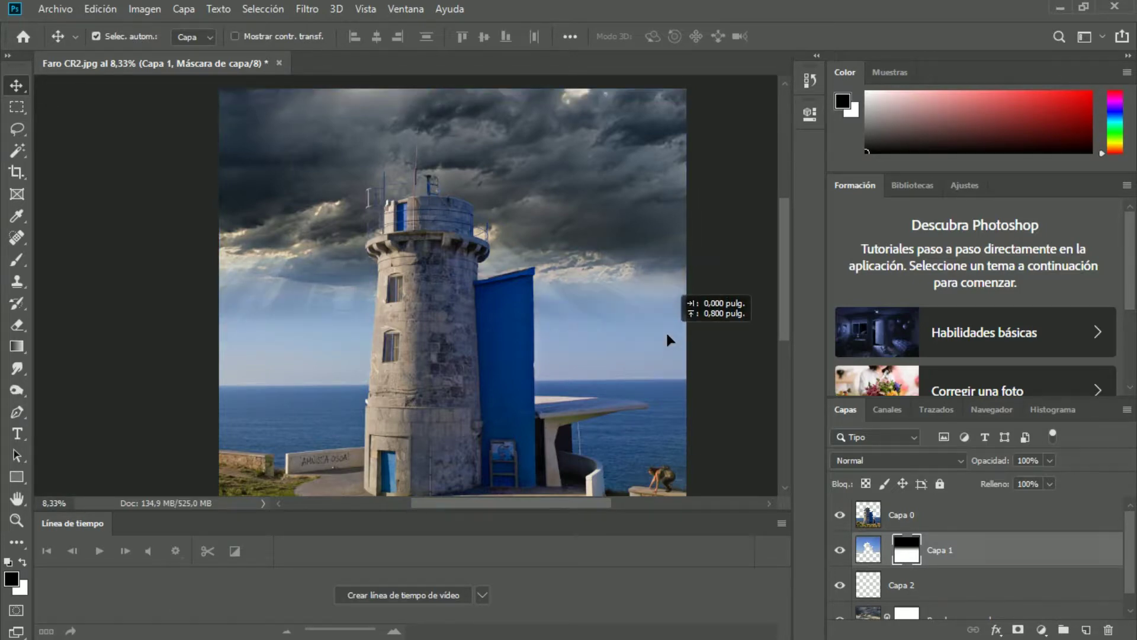
drag(670, 340, 669, 346)
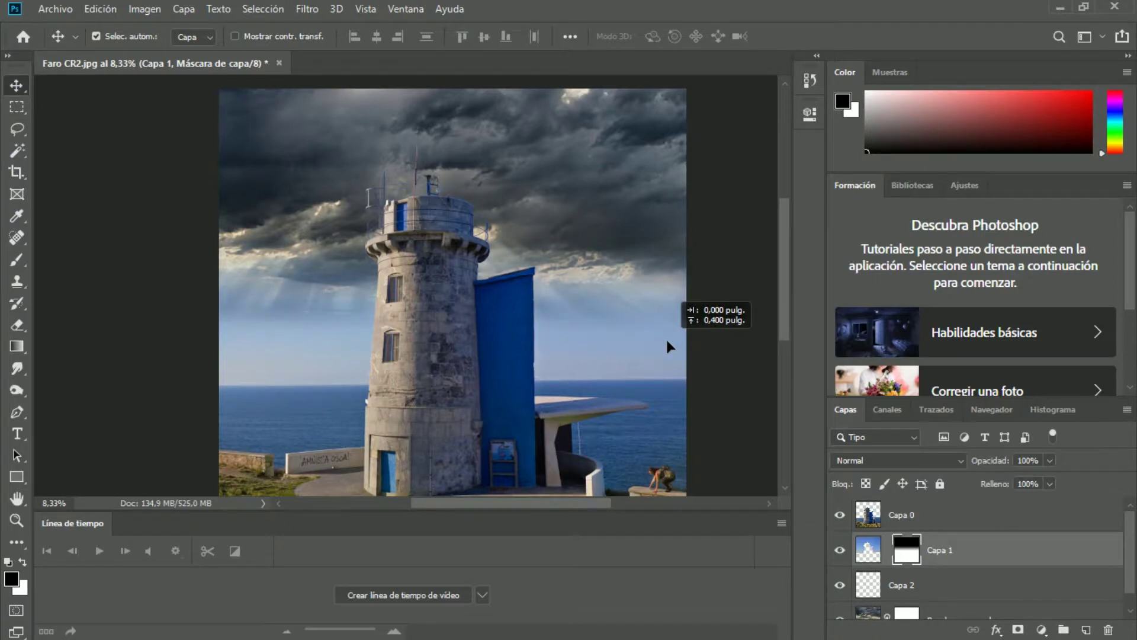
drag(667, 347, 667, 346)
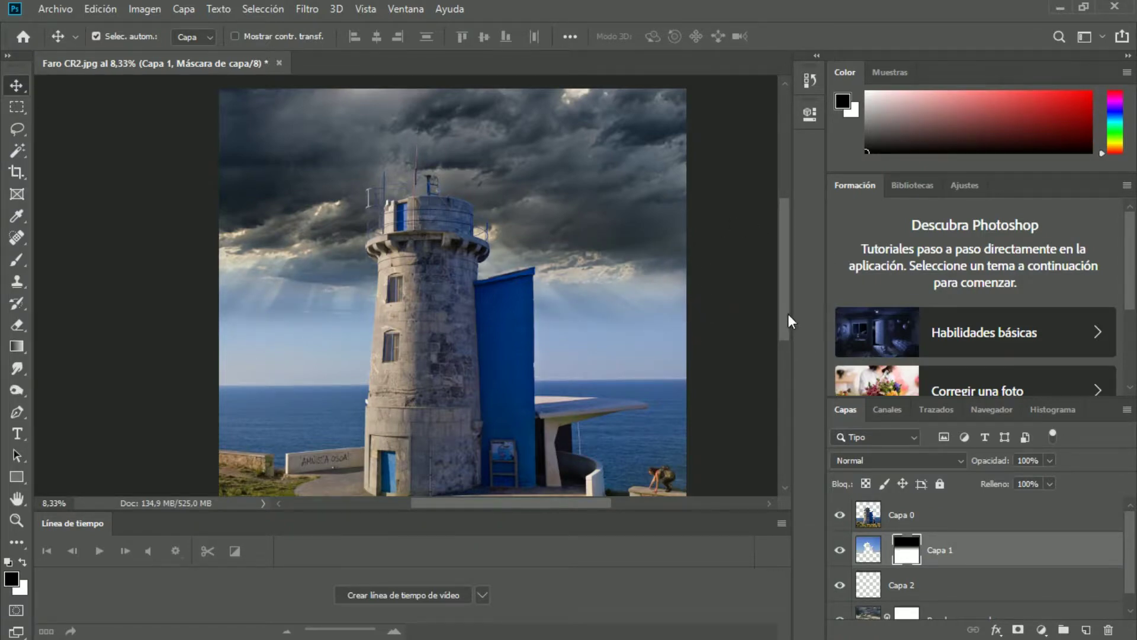
scroll(788, 297, up, 2)
click(891, 590)
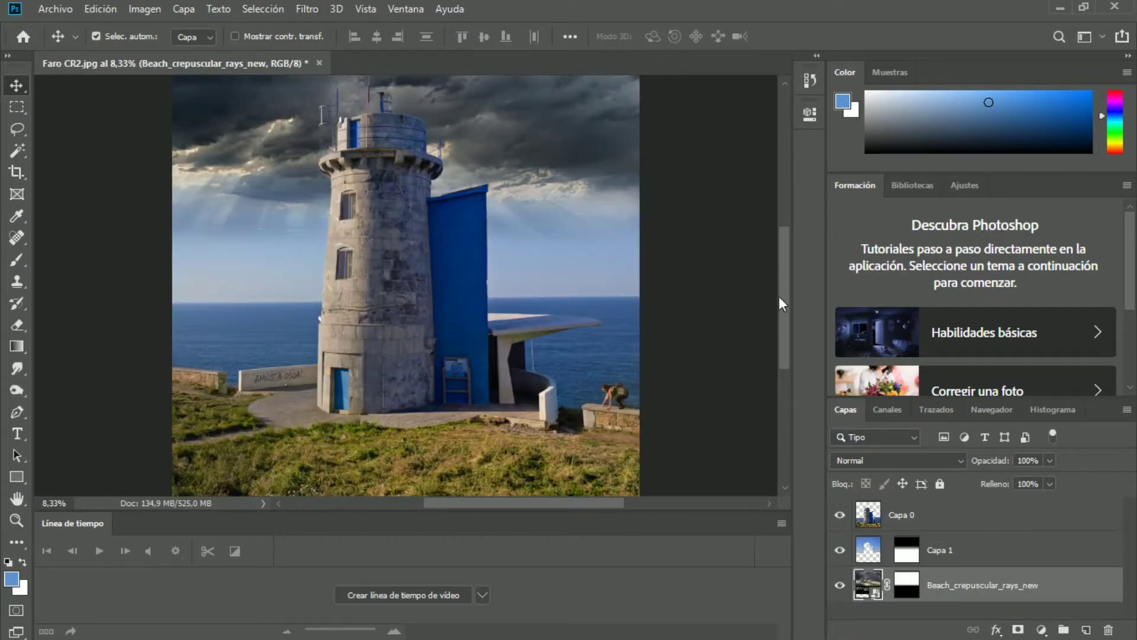
scroll(780, 296, up, 2)
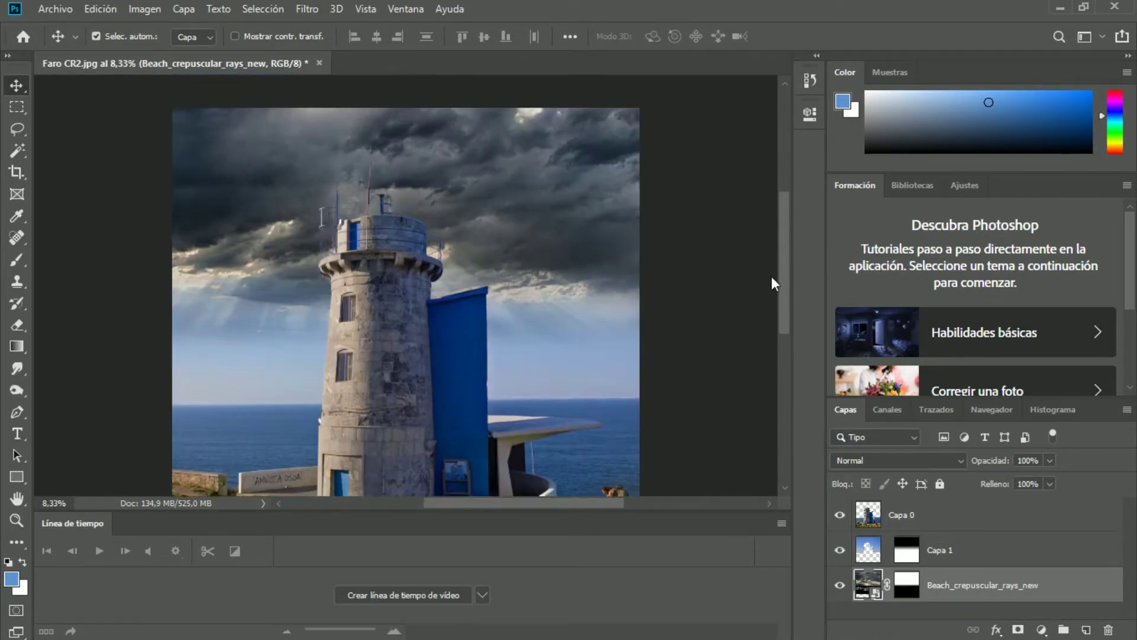
scroll(771, 279, down, 2)
click(992, 409)
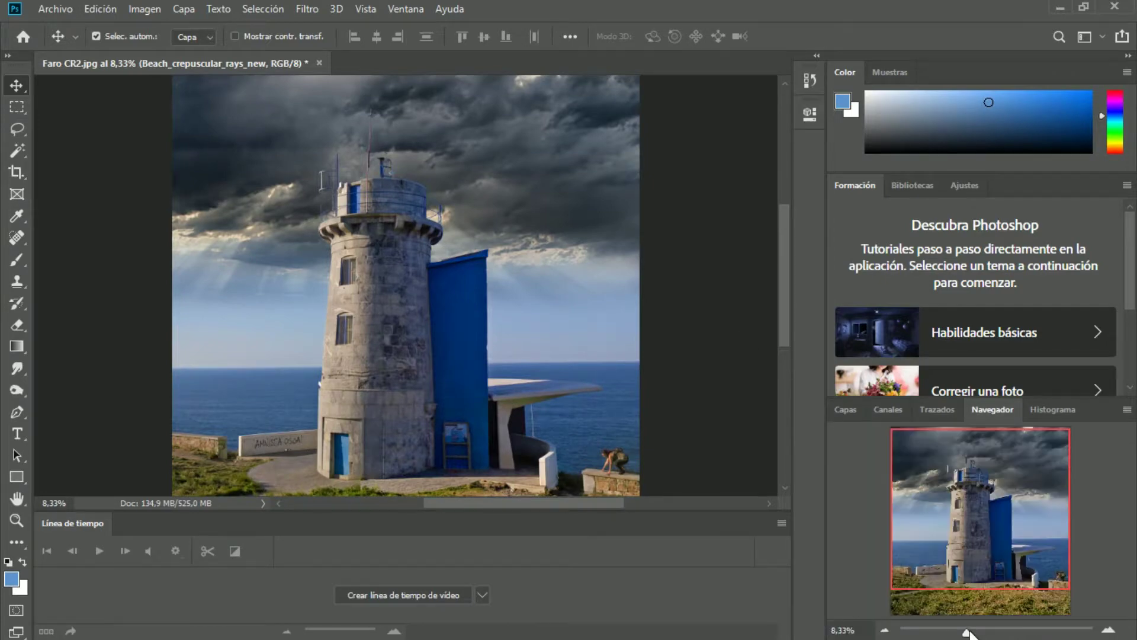
drag(974, 631, 988, 631)
mouse_move(983, 522)
mouse_down()
mouse_move(969, 461)
mouse_move(959, 473)
mouse_move(1047, 540)
mouse_up()
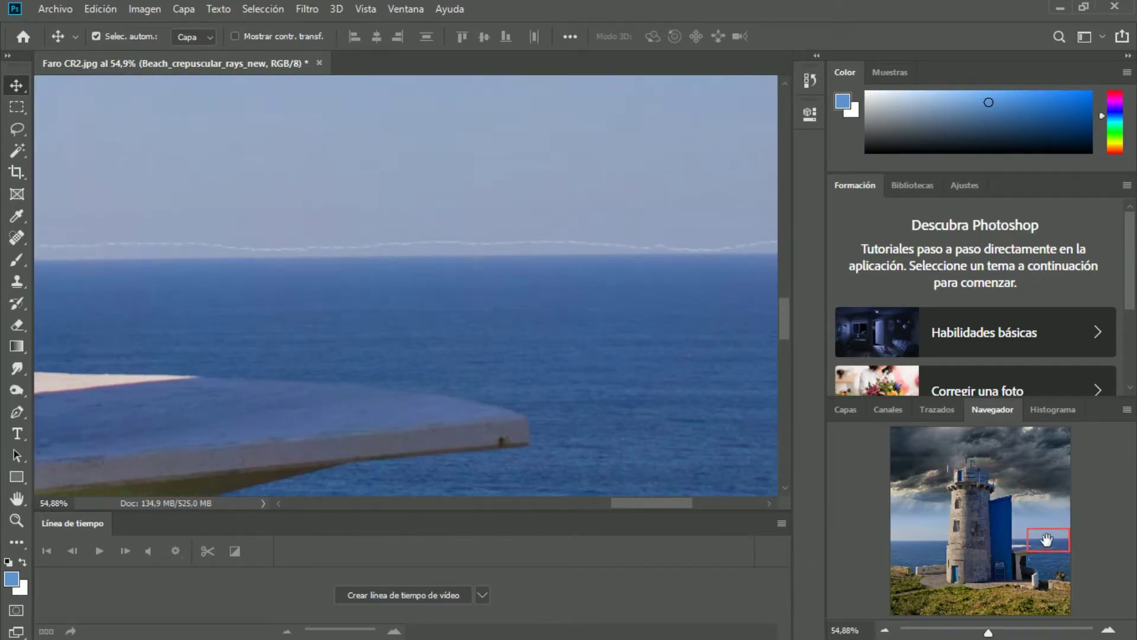
mouse_move(990, 631)
mouse_down()
mouse_move(961, 630)
mouse_move(970, 631)
mouse_up()
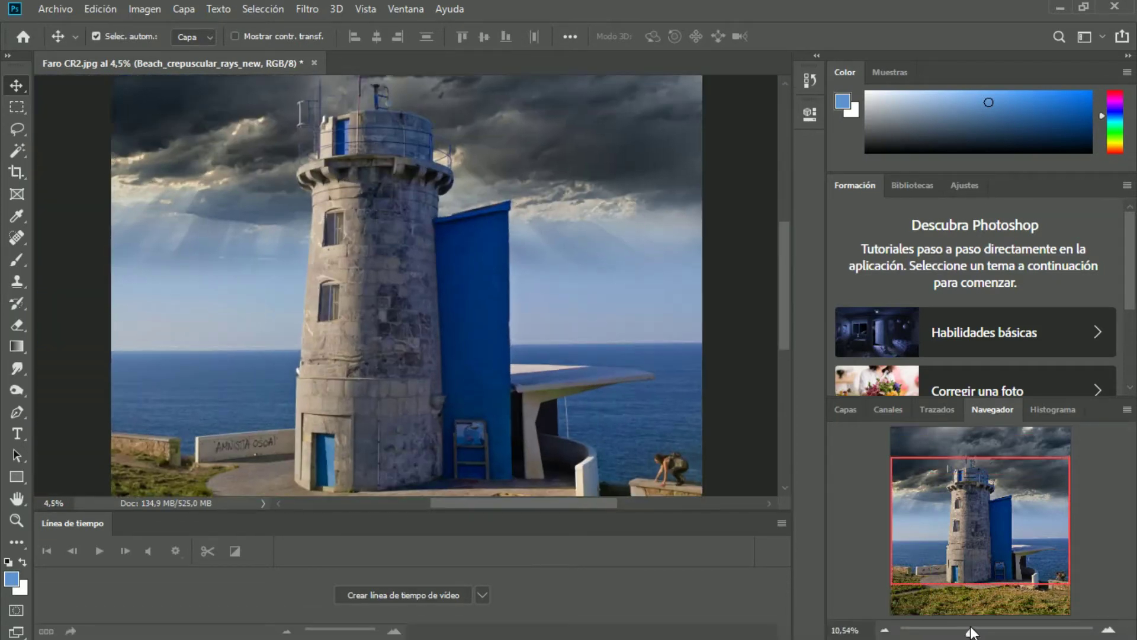
key(F7)
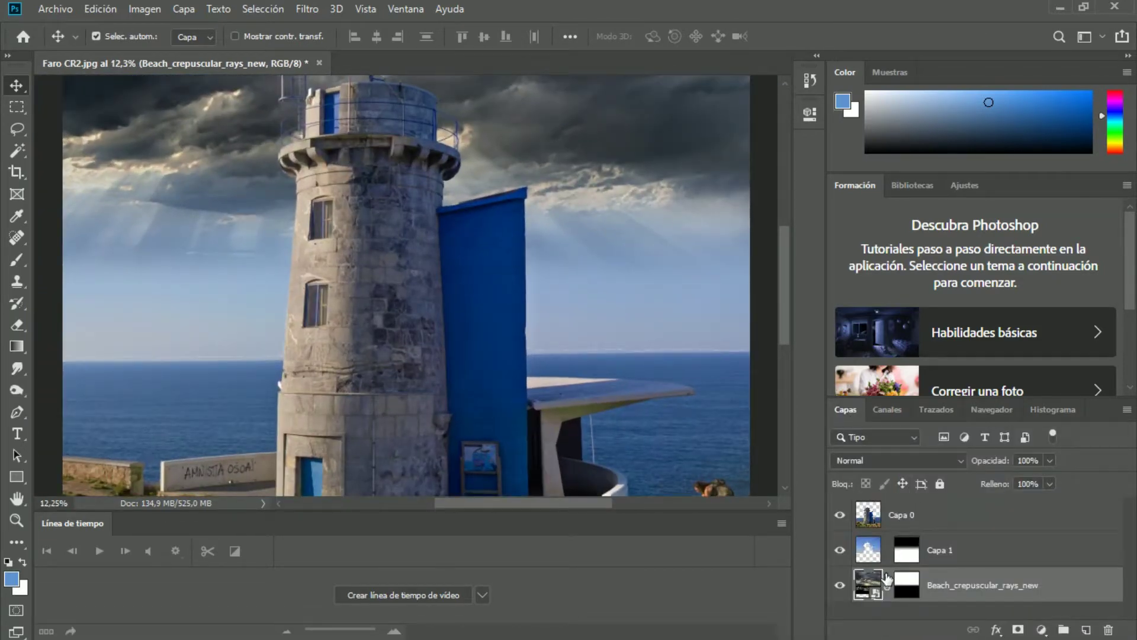
click(869, 564)
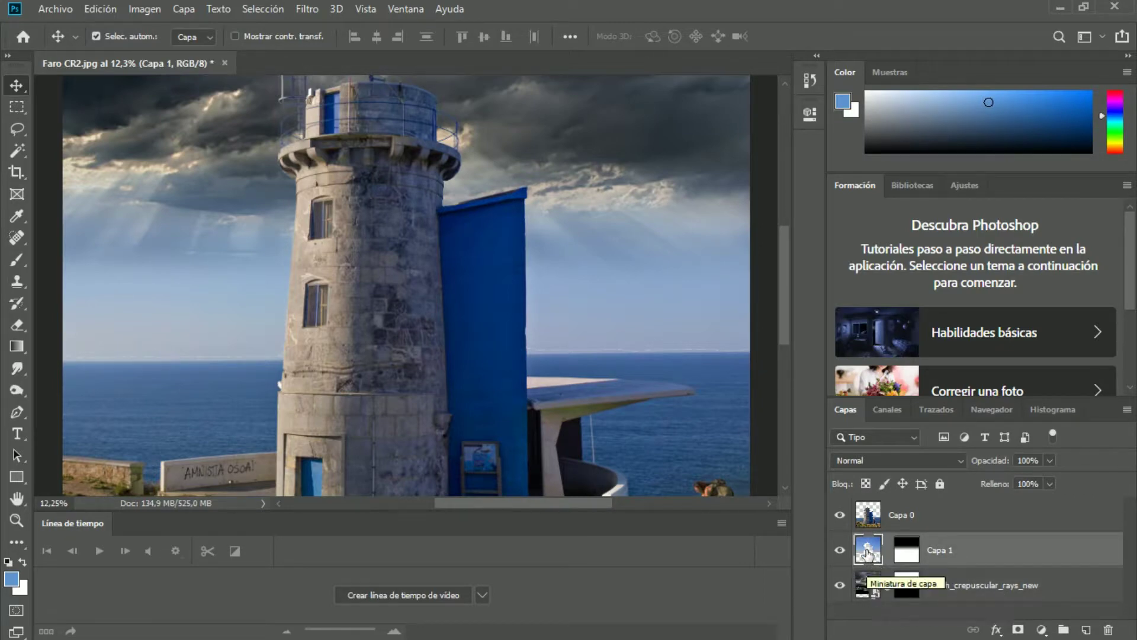
click(870, 527)
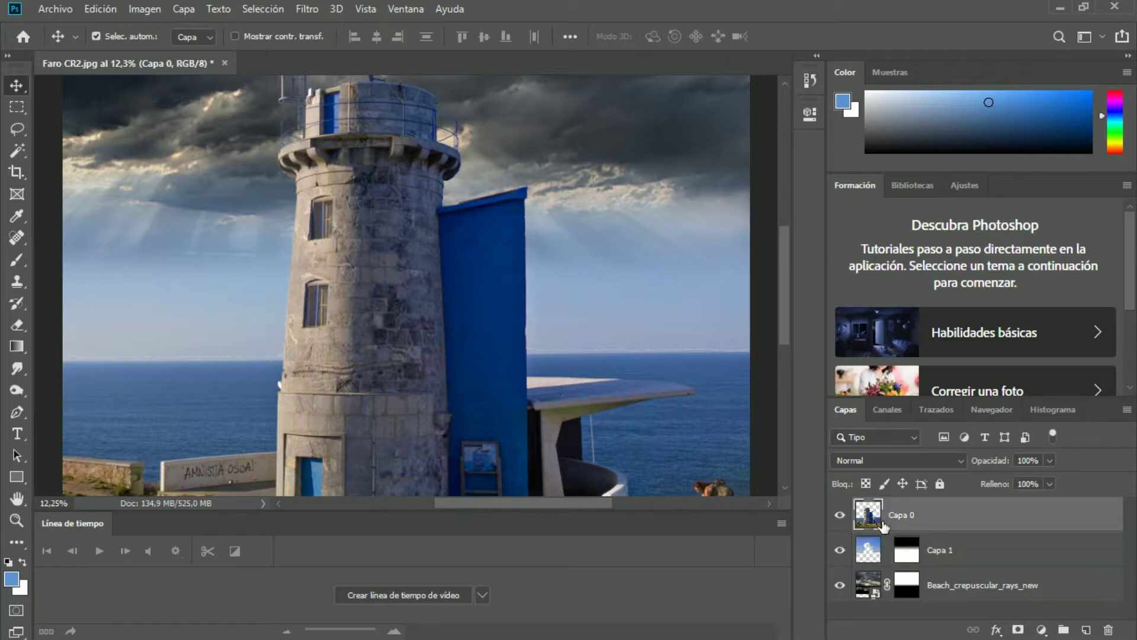
right_click(887, 524)
Enable Outer Glow on Capa 0 at 60% opacity with a lowered contour end point
click(681, 24)
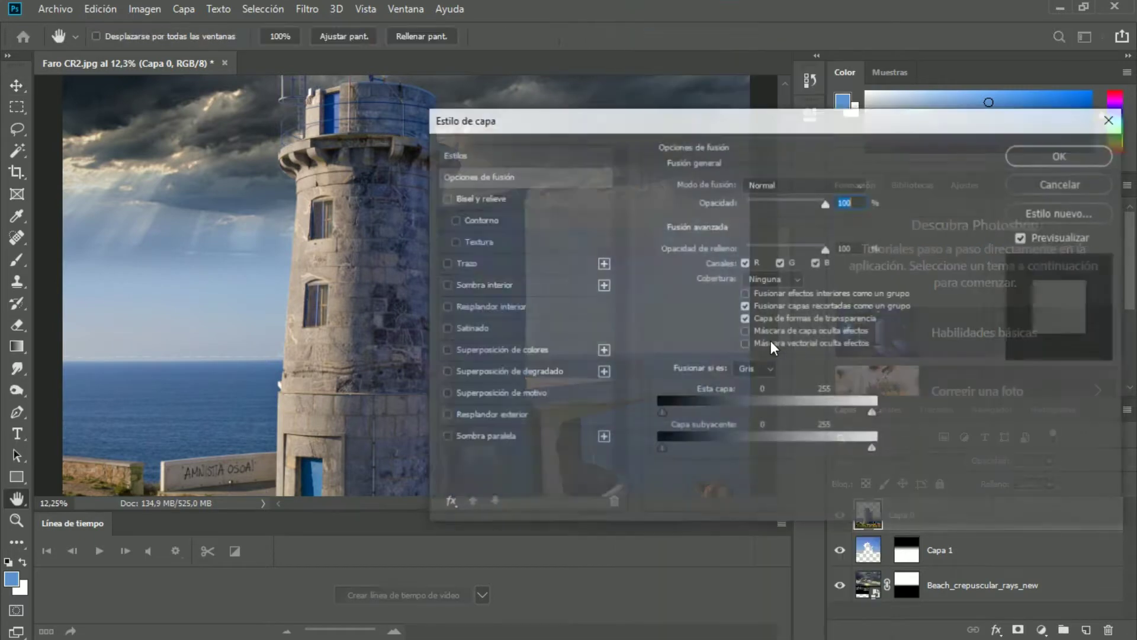
click(445, 416)
click(566, 416)
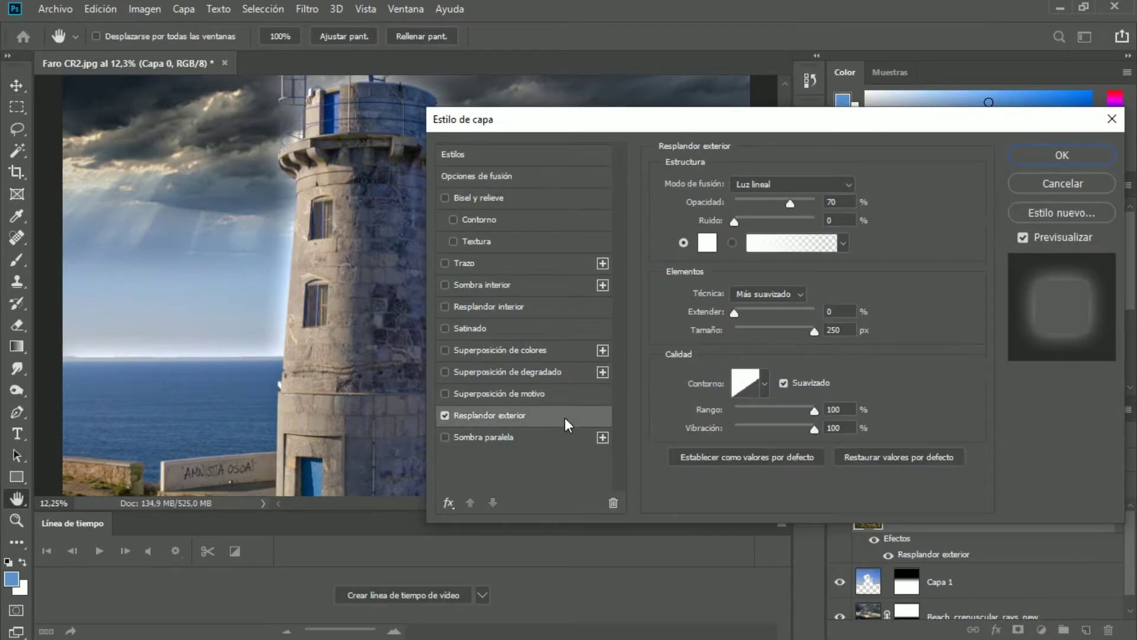
click(734, 315)
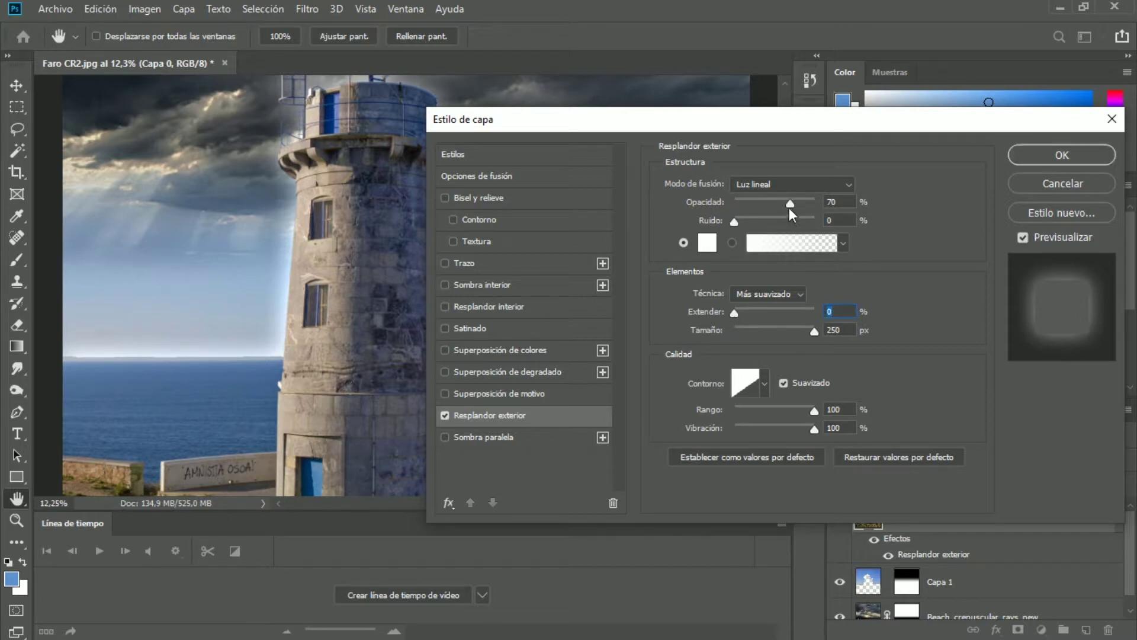
drag(789, 206, 785, 208)
click(751, 385)
mouse_move(912, 287)
mouse_down()
mouse_move(922, 277)
mouse_move(922, 296)
mouse_up()
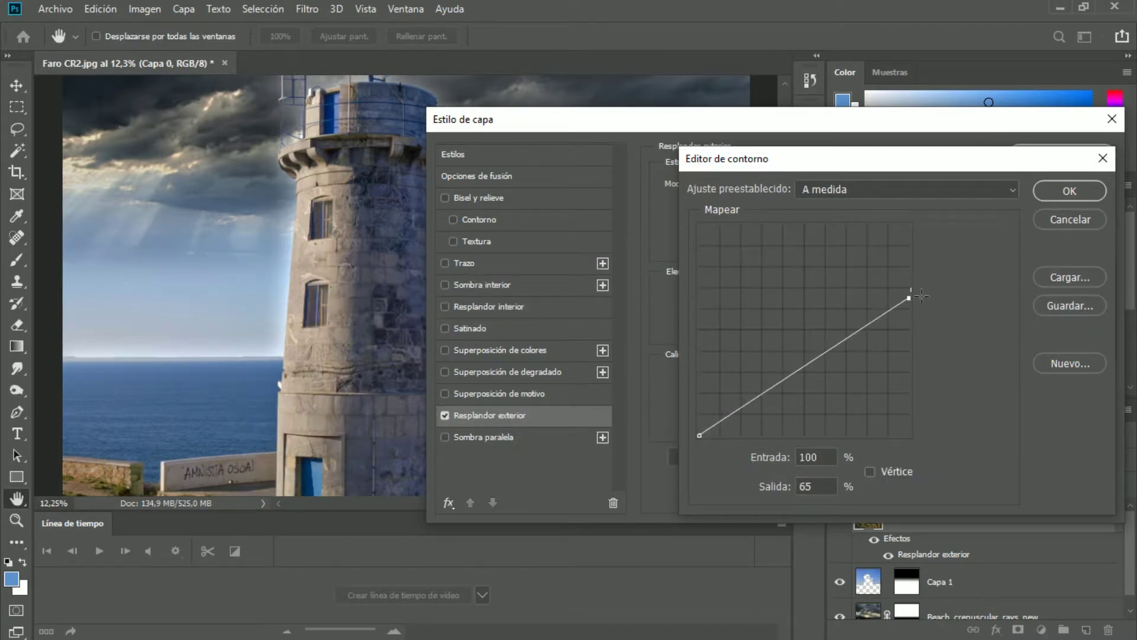
key(Return)
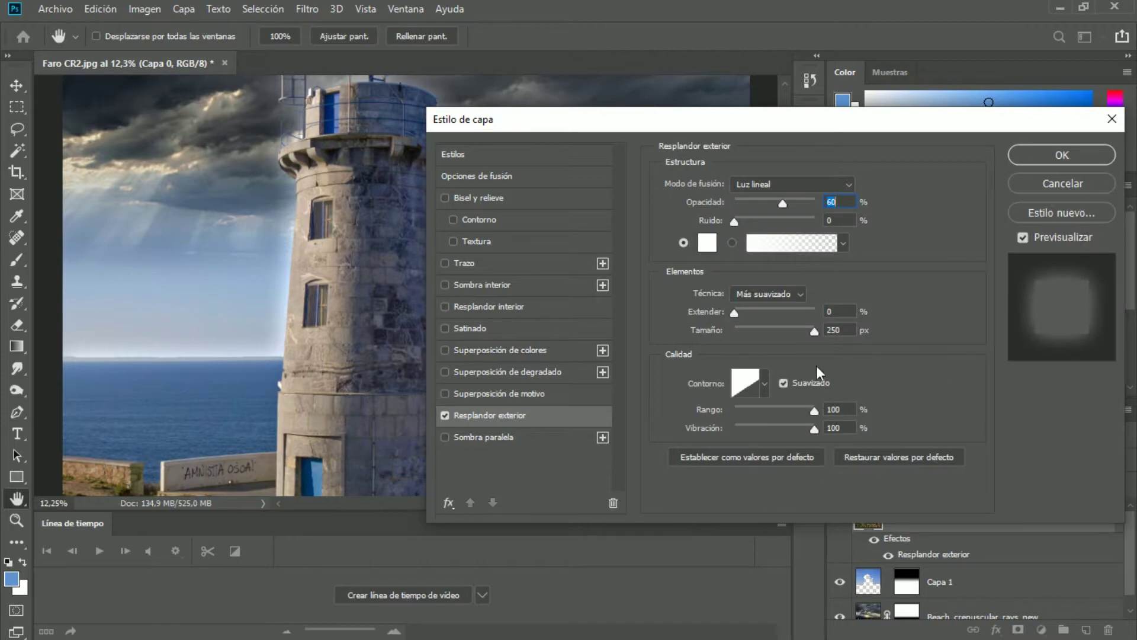
Set the glow to 250 px size and jitter 63, then apply the Outer Glow
click(816, 332)
drag(816, 425, 699, 440)
click(824, 411)
drag(734, 430, 795, 429)
click(1052, 159)
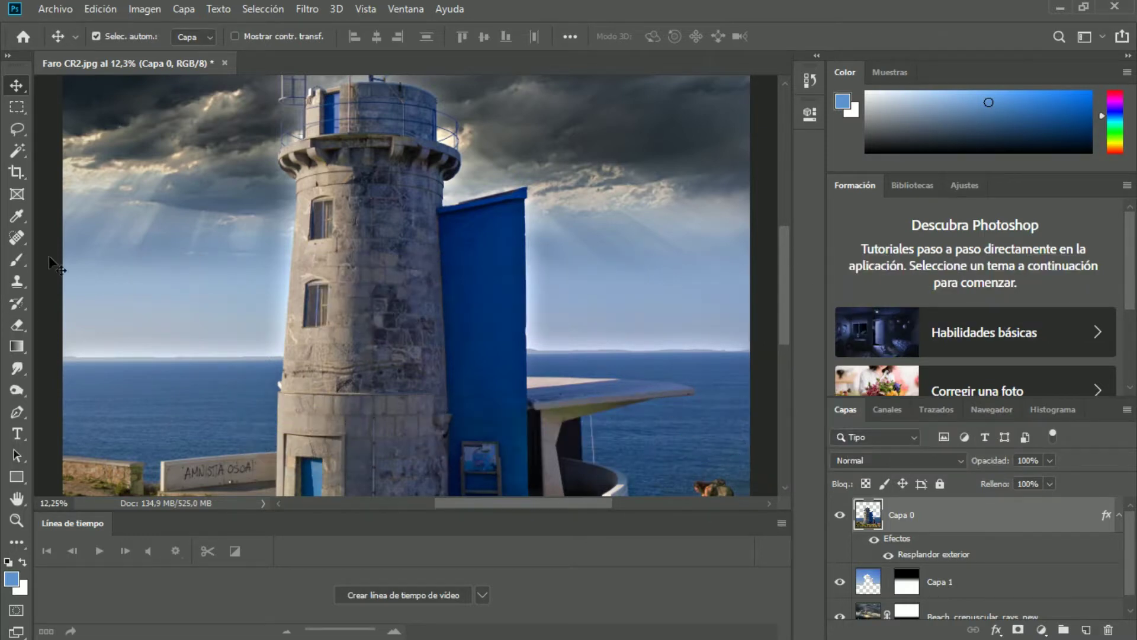
click(18, 107)
Marquee-select the sky band left of the tower, then add the band right of the blue wall
drag(54, 315, 285, 359)
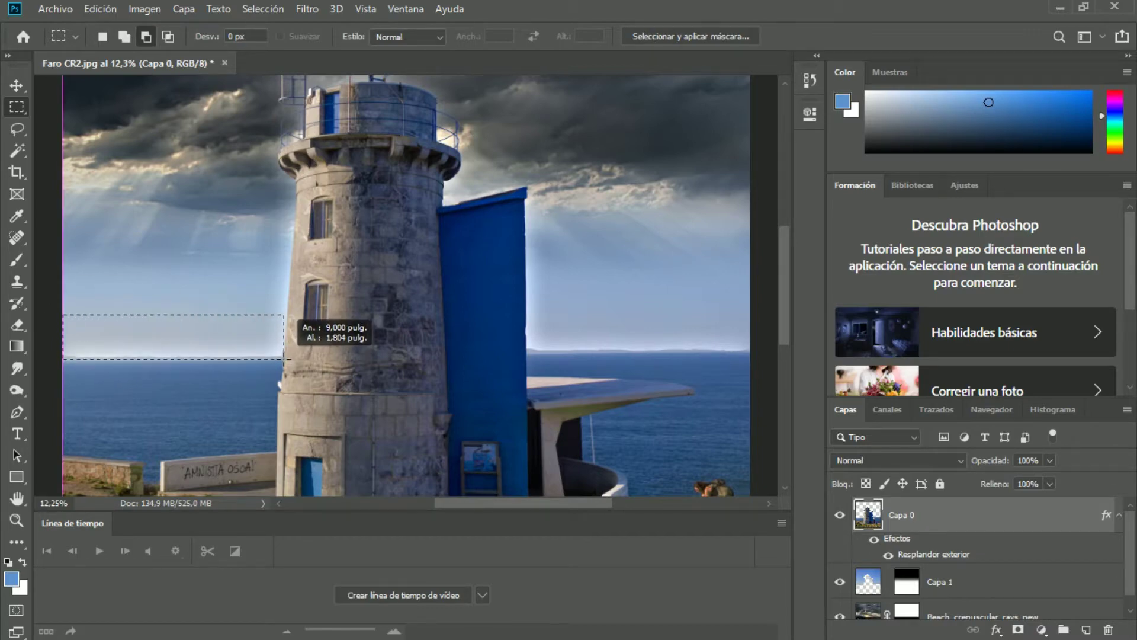
drag(285, 359, 285, 360)
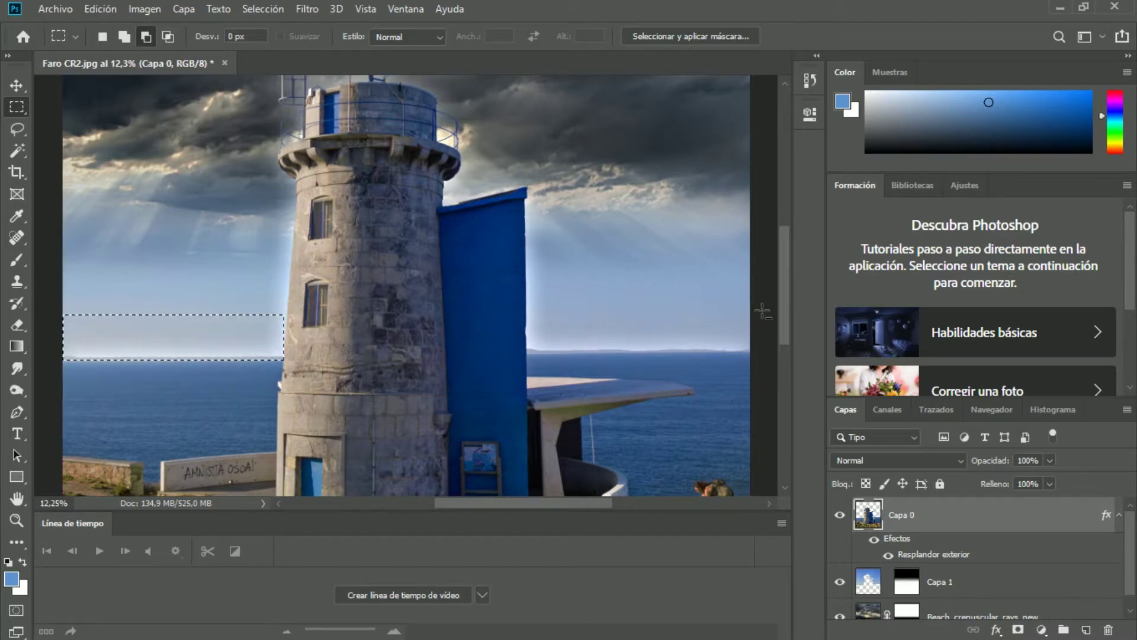
click(124, 36)
drag(750, 308, 526, 354)
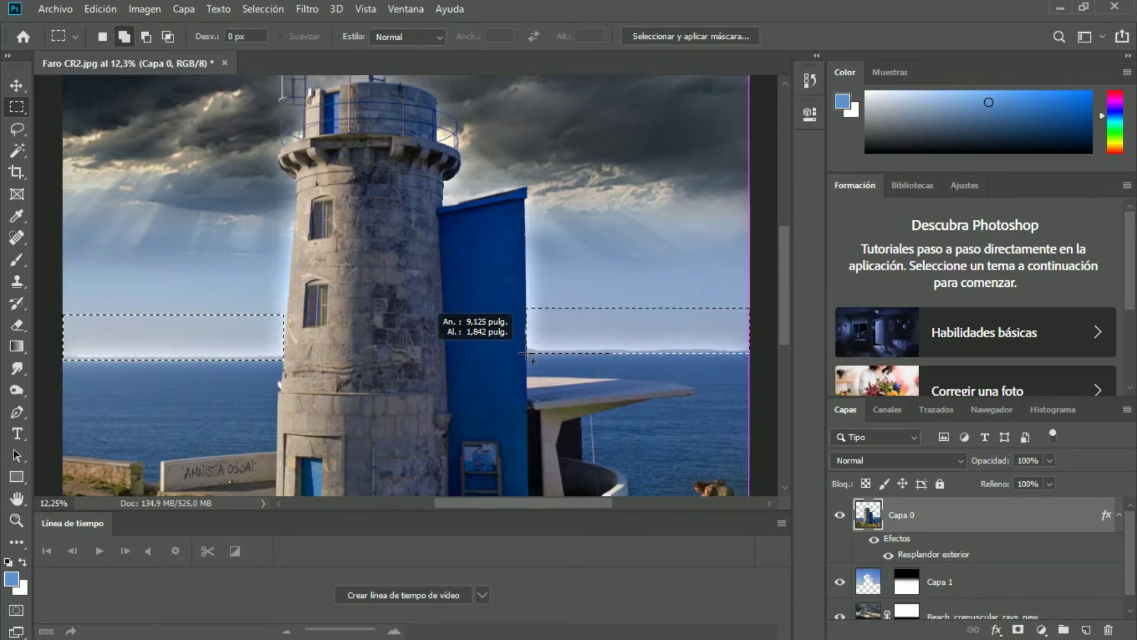
drag(526, 353, 526, 354)
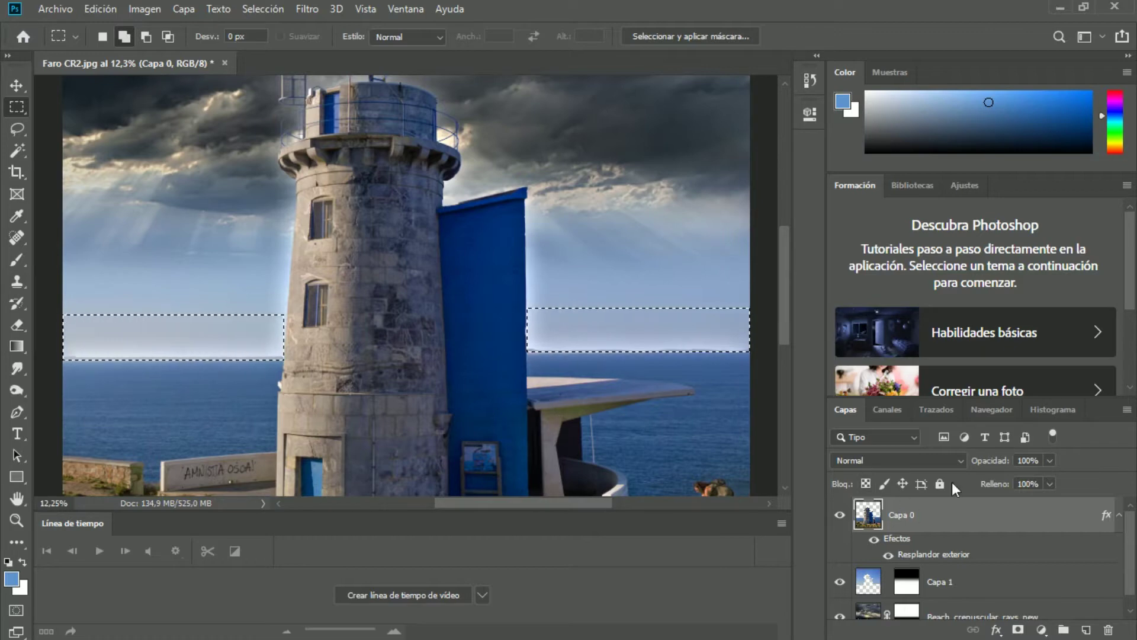
Zoom in on the horizon and trace the horizon region with the Magnetic Lasso
click(992, 409)
drag(962, 631, 985, 633)
drag(975, 528, 1021, 536)
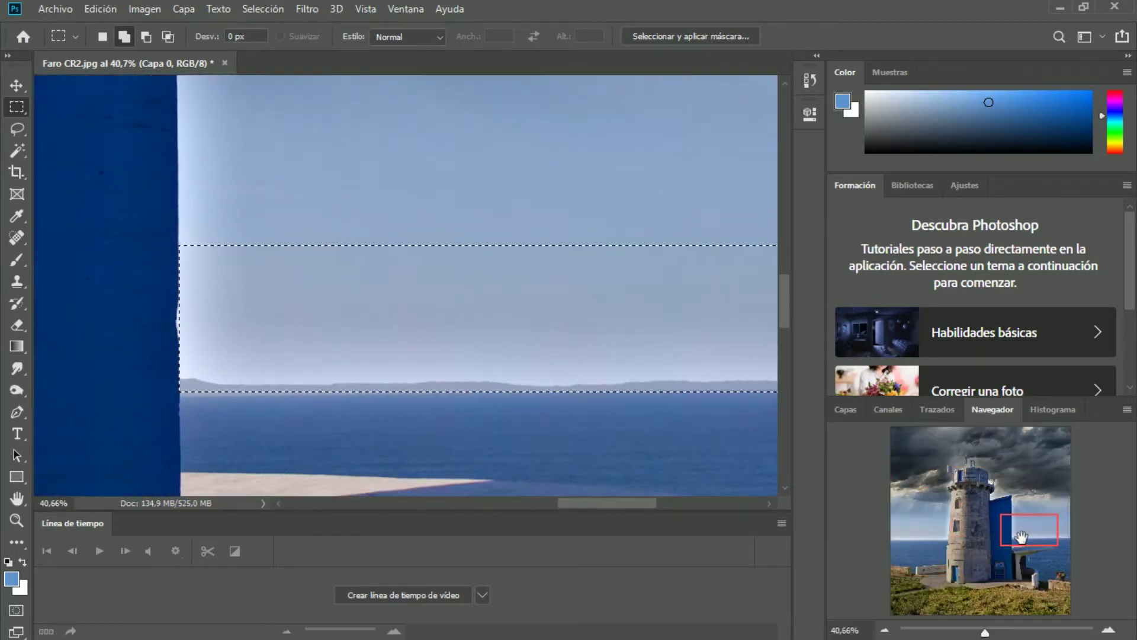
drag(576, 338, 183, 393)
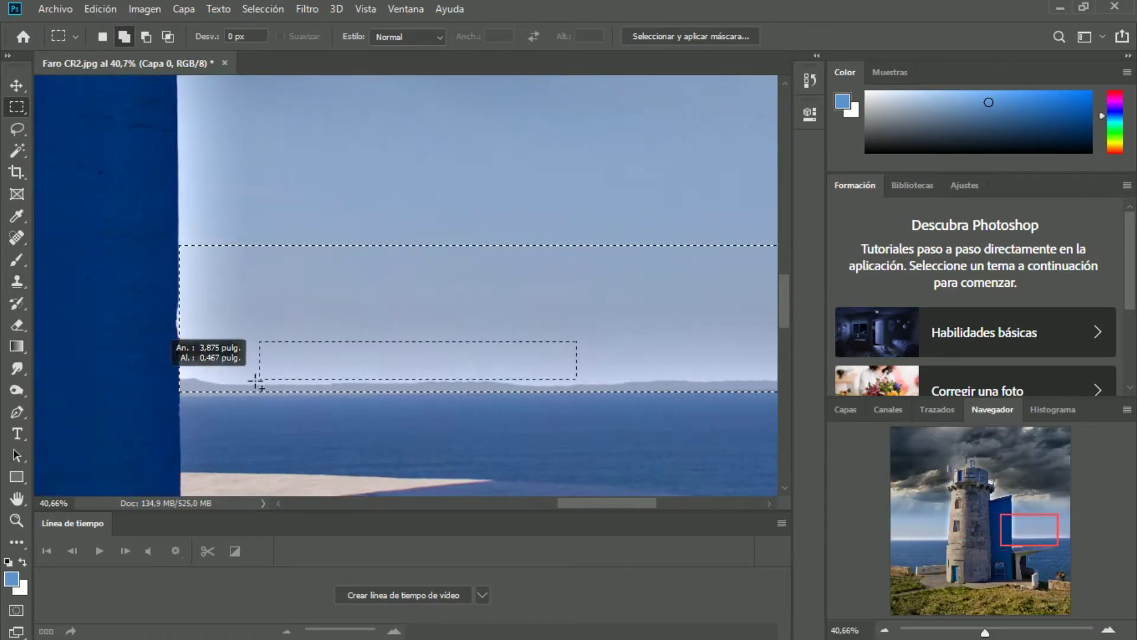
right_click(16, 128)
click(89, 157)
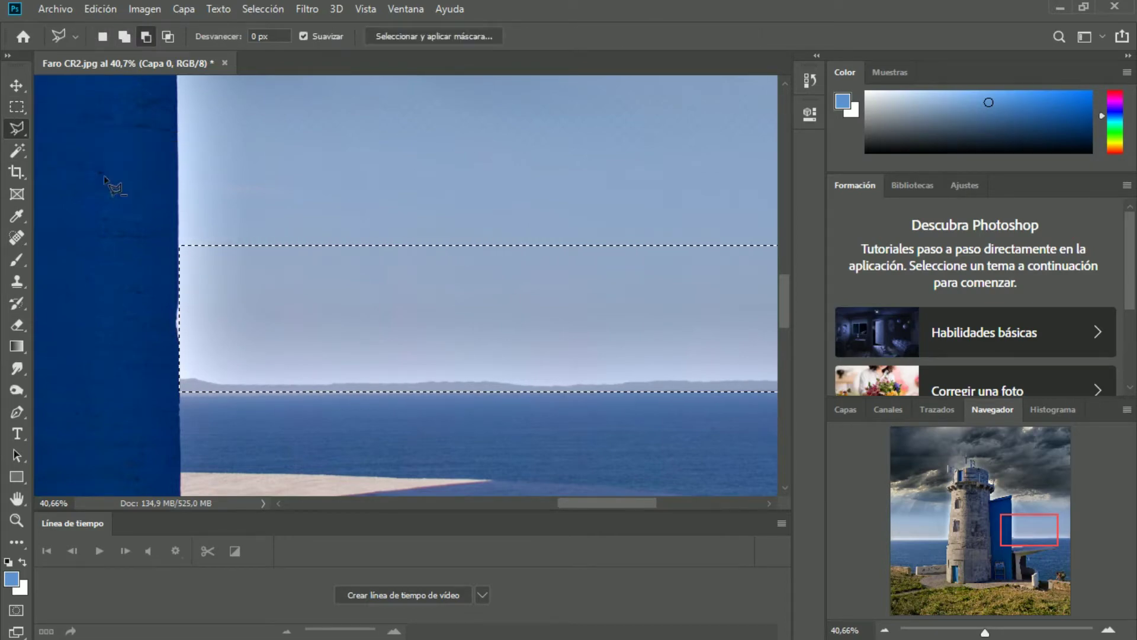
click(179, 394)
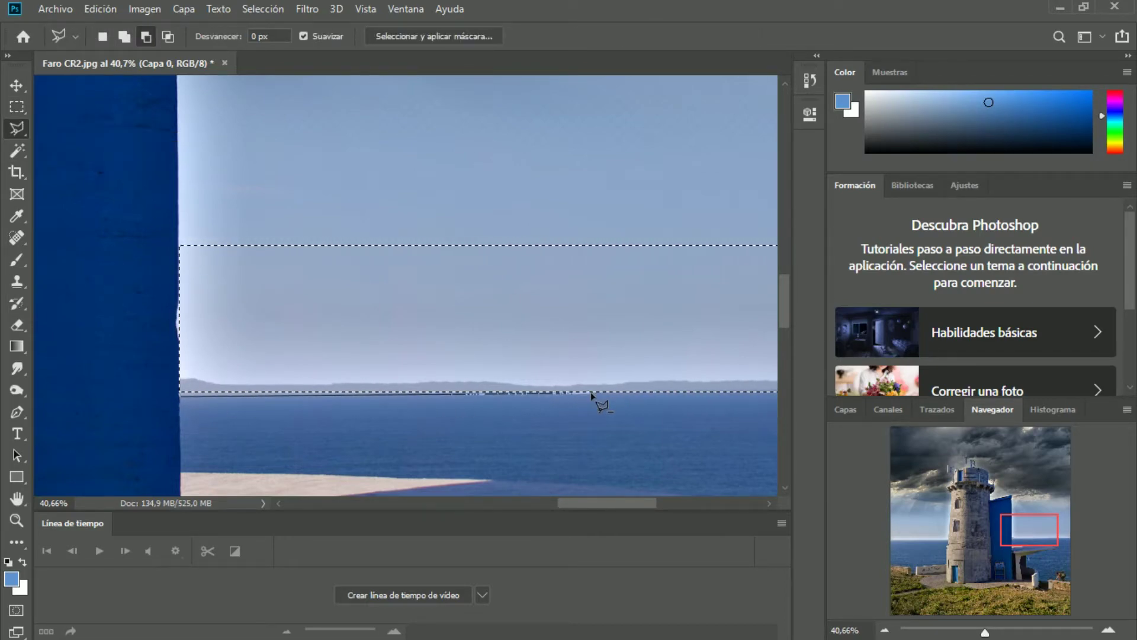
double_click(551, 291)
Undo the mistaken subtraction and retrace the horizon from the left edge in add mode
click(100, 8)
click(119, 33)
click(179, 392)
key(Escape)
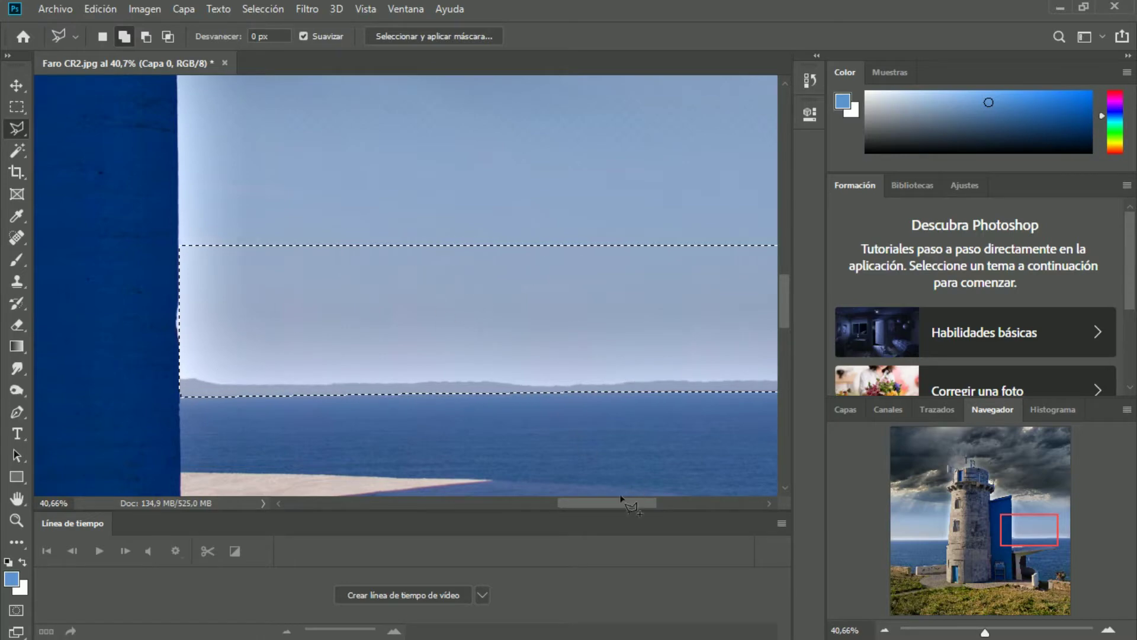
drag(611, 503, 467, 503)
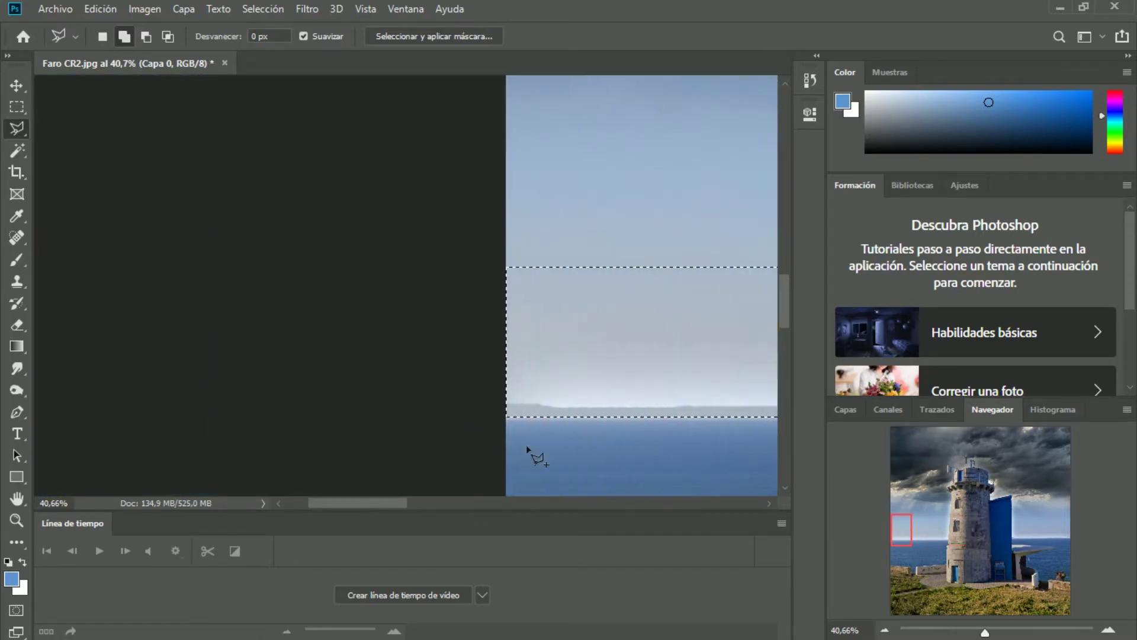
drag(378, 503, 480, 474)
click(83, 415)
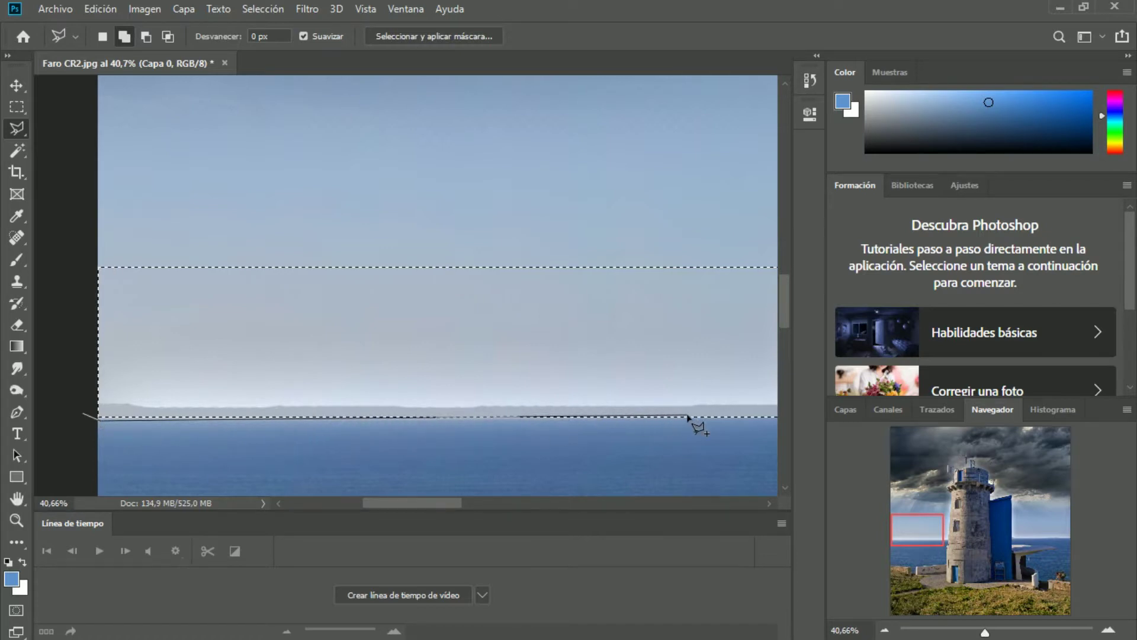
click(687, 416)
key(Escape)
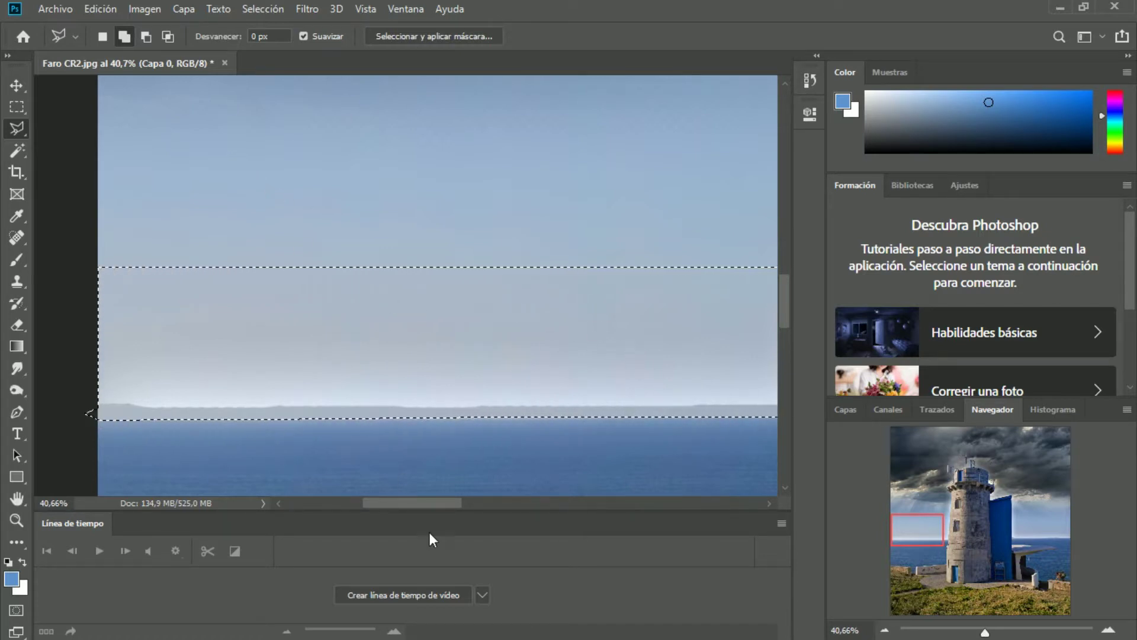
Try trimming the selection beside the tower in subtract mode, then zoom out to the whole image
drag(414, 503, 481, 503)
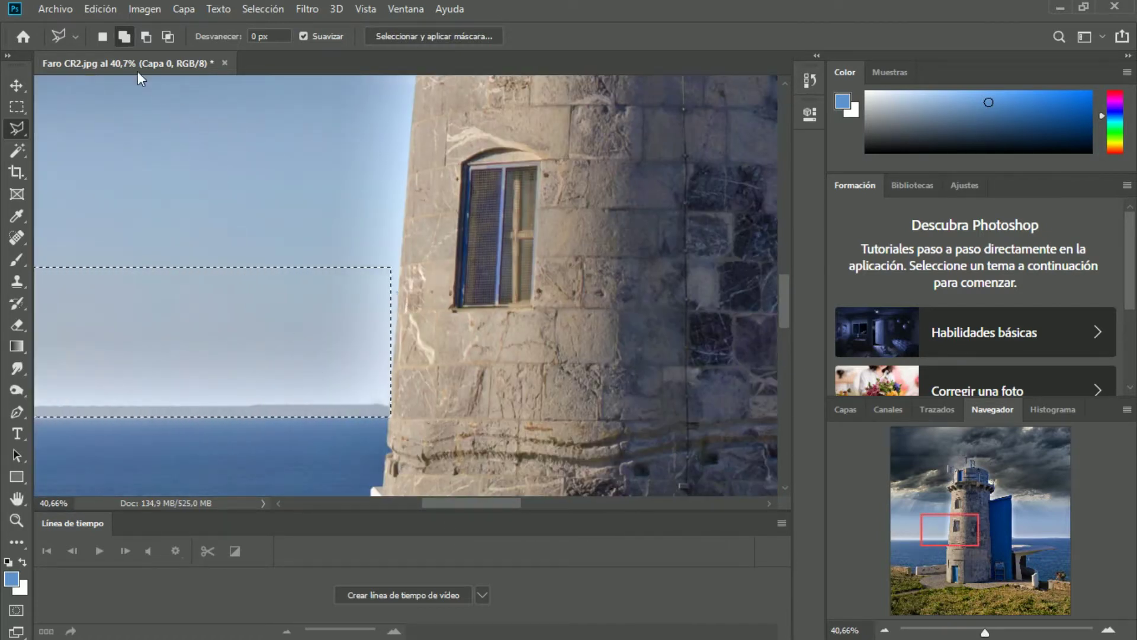
click(146, 36)
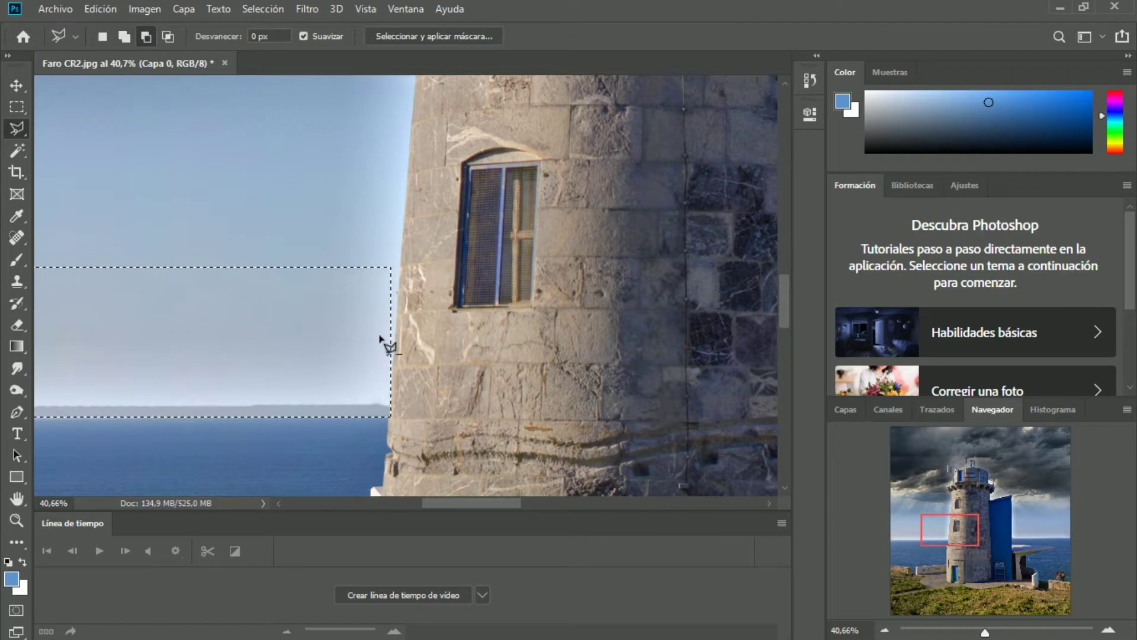
click(388, 417)
key(Escape)
drag(444, 503, 547, 503)
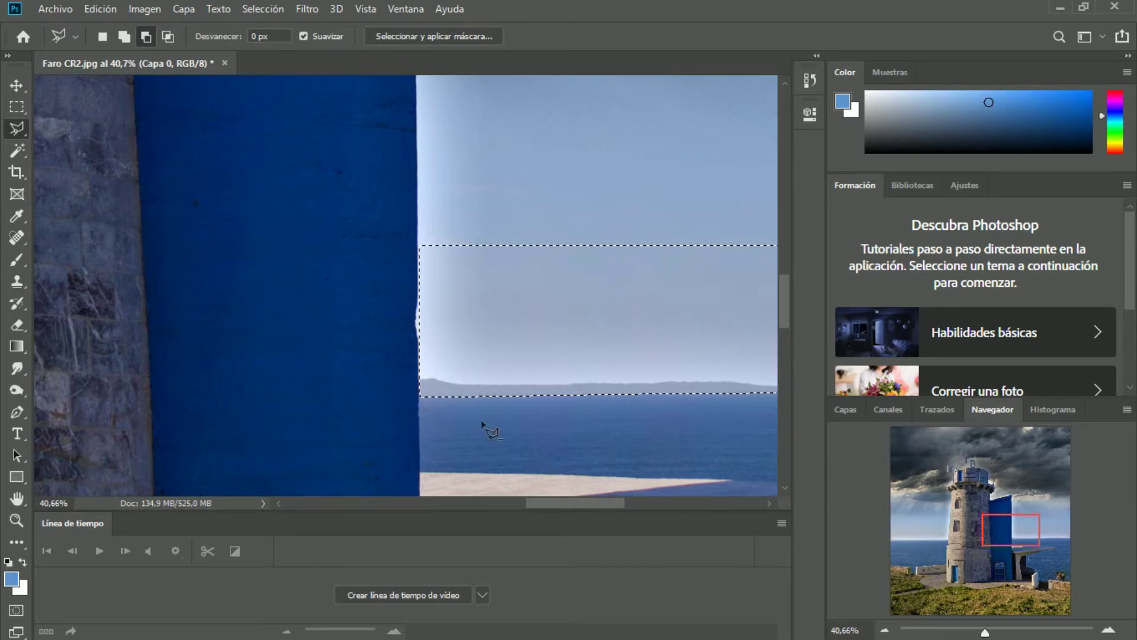
drag(985, 632, 964, 632)
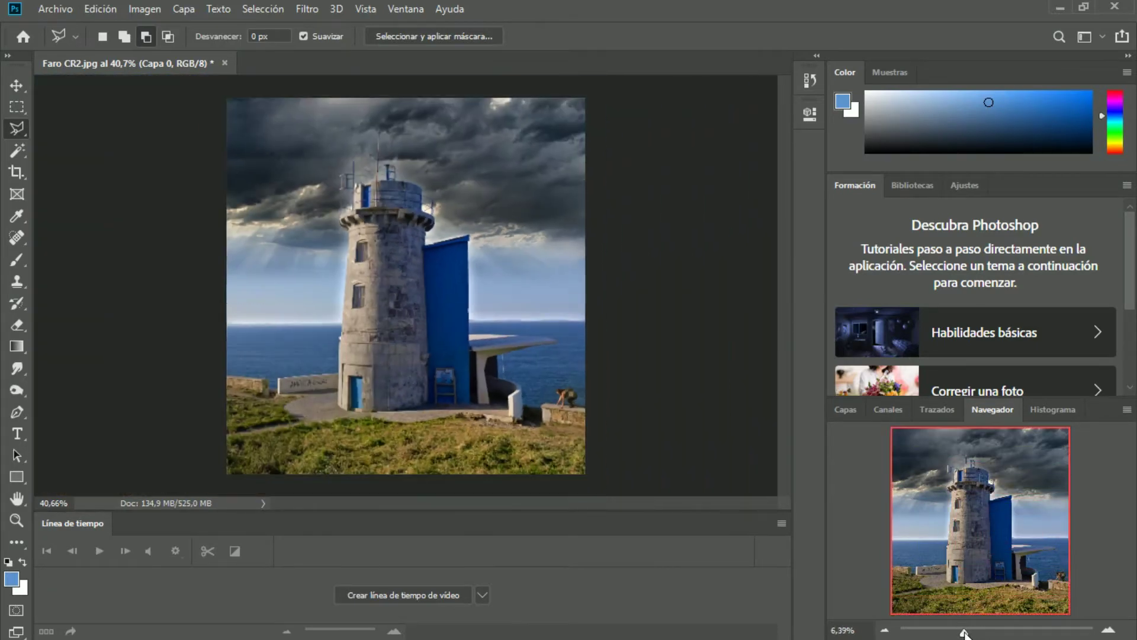
Cut the selected horizon strip out of Capa 0 with Edición > Cortar
click(846, 409)
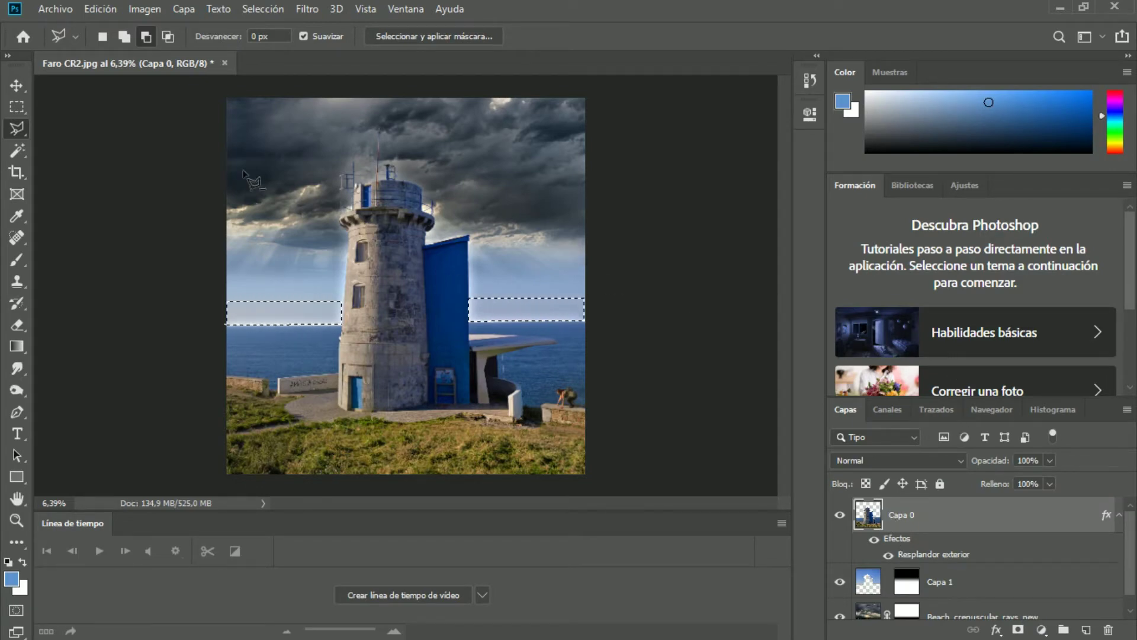
click(102, 9)
click(152, 108)
Add a new empty layer, Capa 2, and send it to the bottom of the stack
click(876, 585)
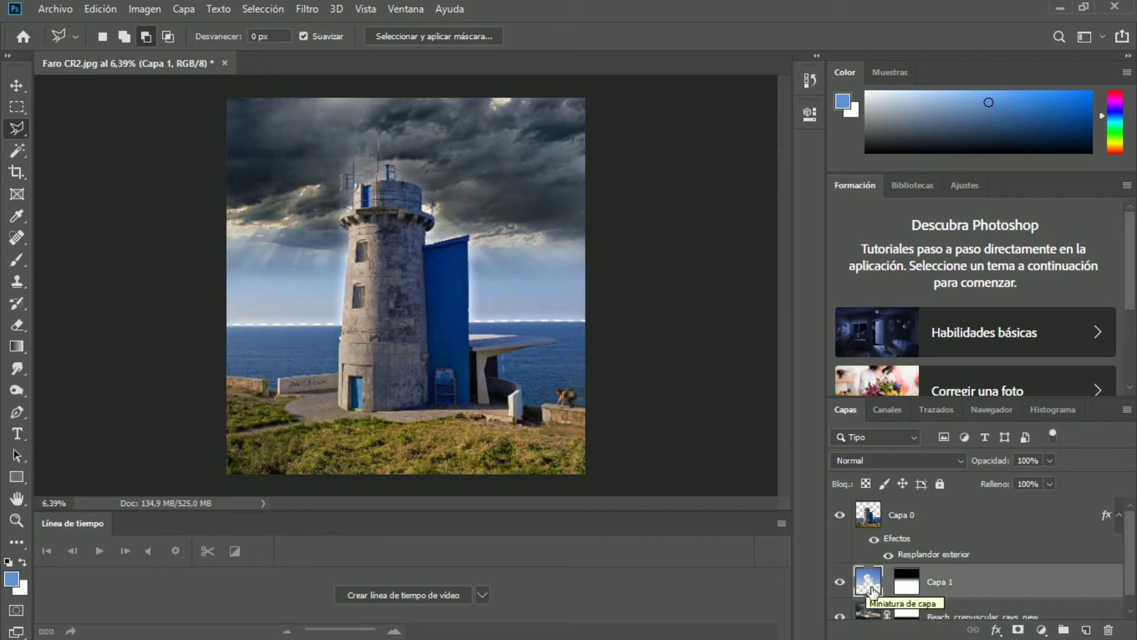
scroll(1133, 554, down, 1)
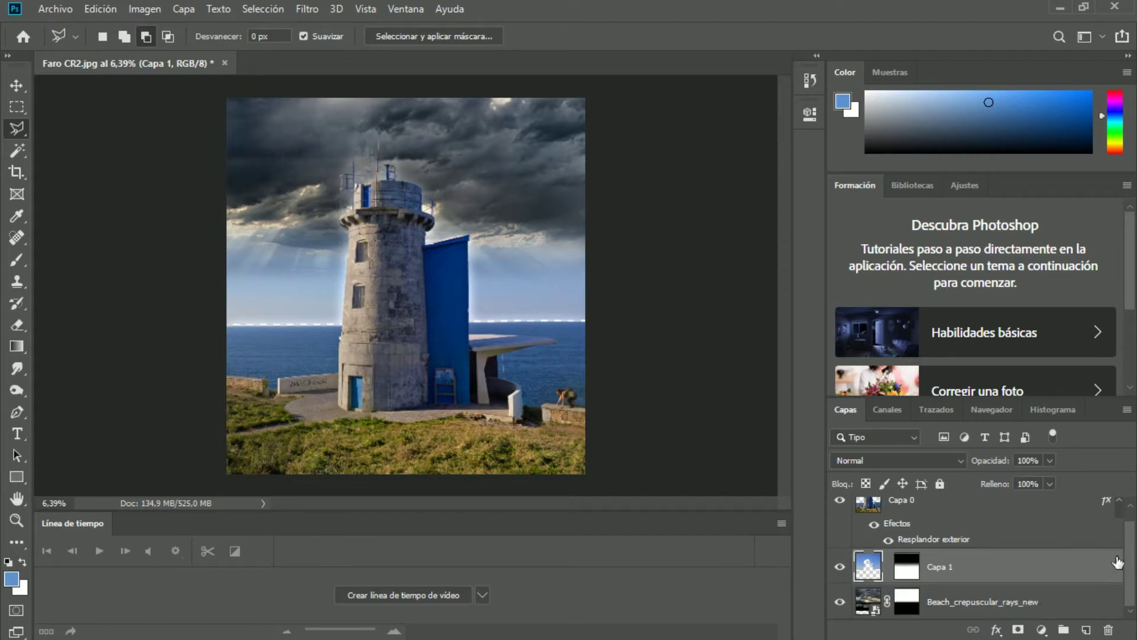
click(1087, 629)
drag(894, 574, 1066, 616)
drag(1131, 542, 1133, 564)
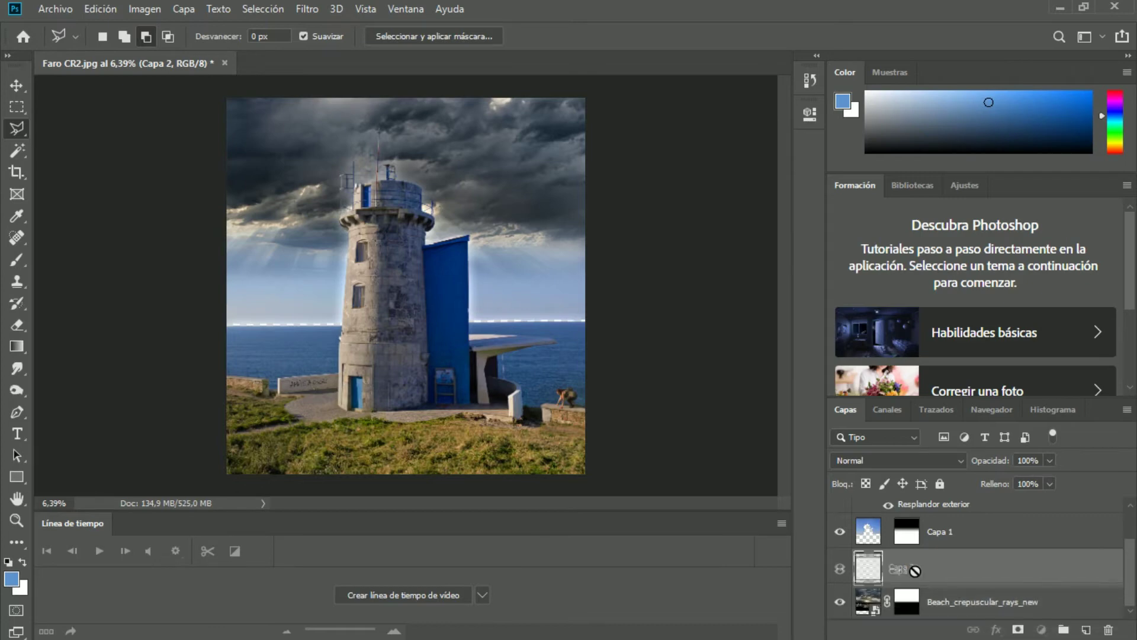
key(ctrl+bracketleft)
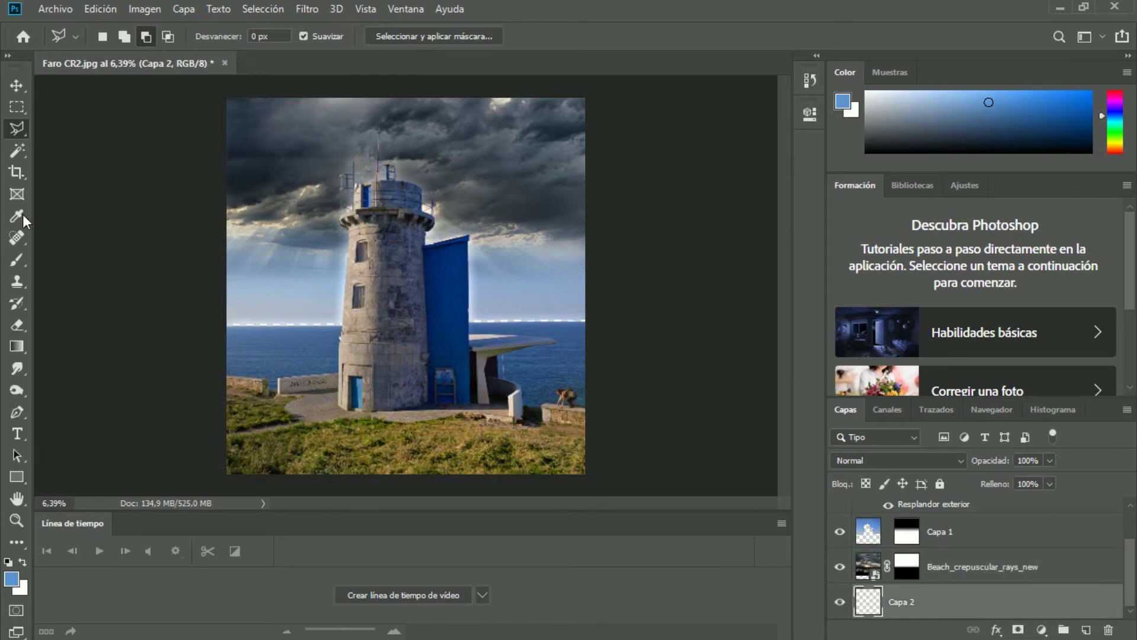
Fill Capa 2 with solid white using the Paint Bucket and a white foreground colour
click(17, 346)
right_click(19, 350)
click(71, 362)
click(10, 563)
click(22, 563)
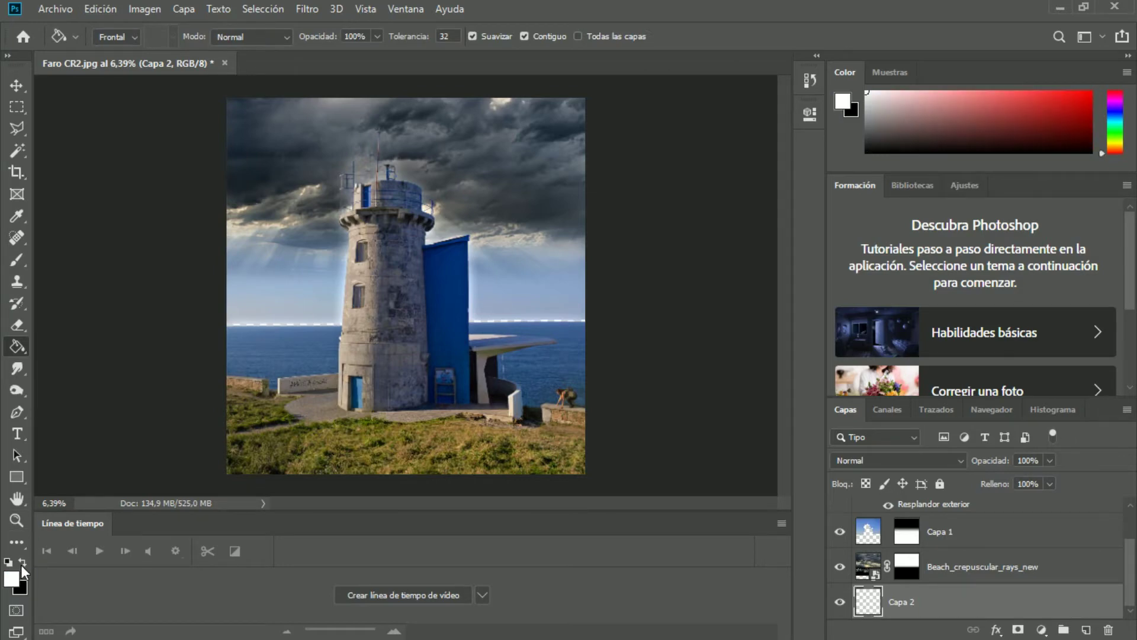
click(333, 343)
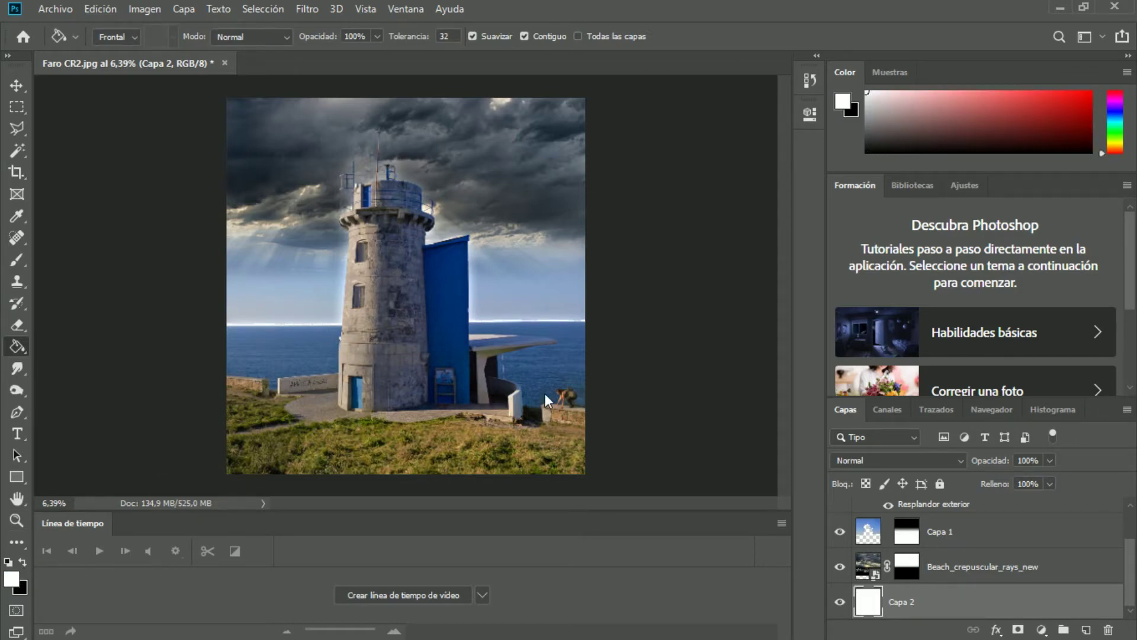
Inspect the horizon edge up close, then make Capa 1 the active layer
click(1011, 407)
drag(965, 633, 986, 633)
mouse_move(981, 523)
mouse_down()
mouse_move(1060, 527)
mouse_move(845, 531)
mouse_move(967, 528)
mouse_up()
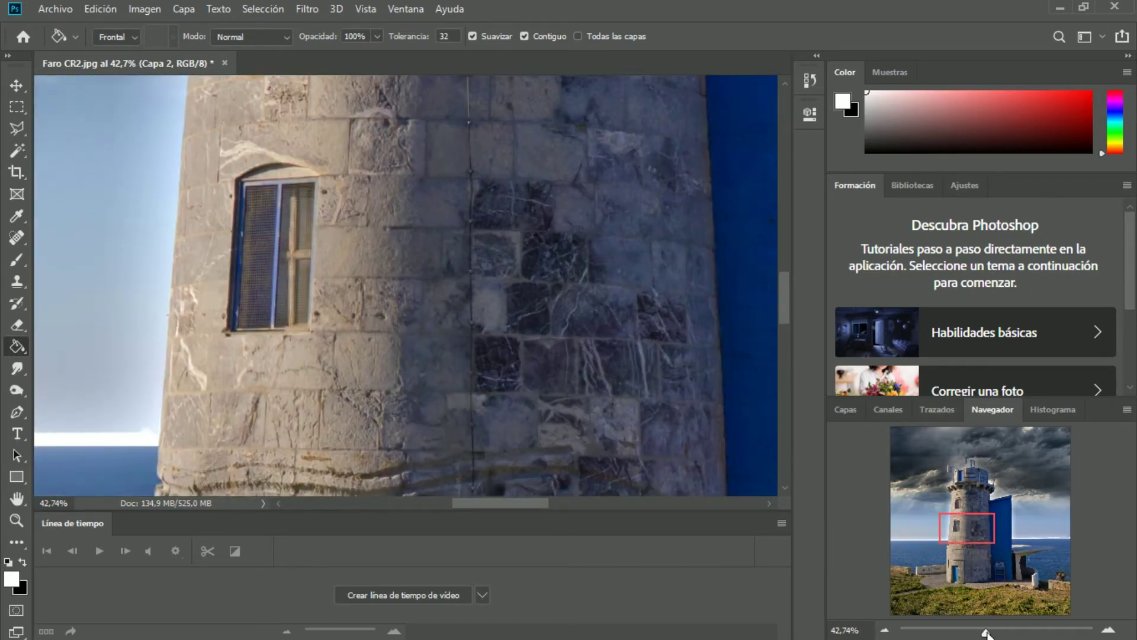
drag(986, 631, 969, 632)
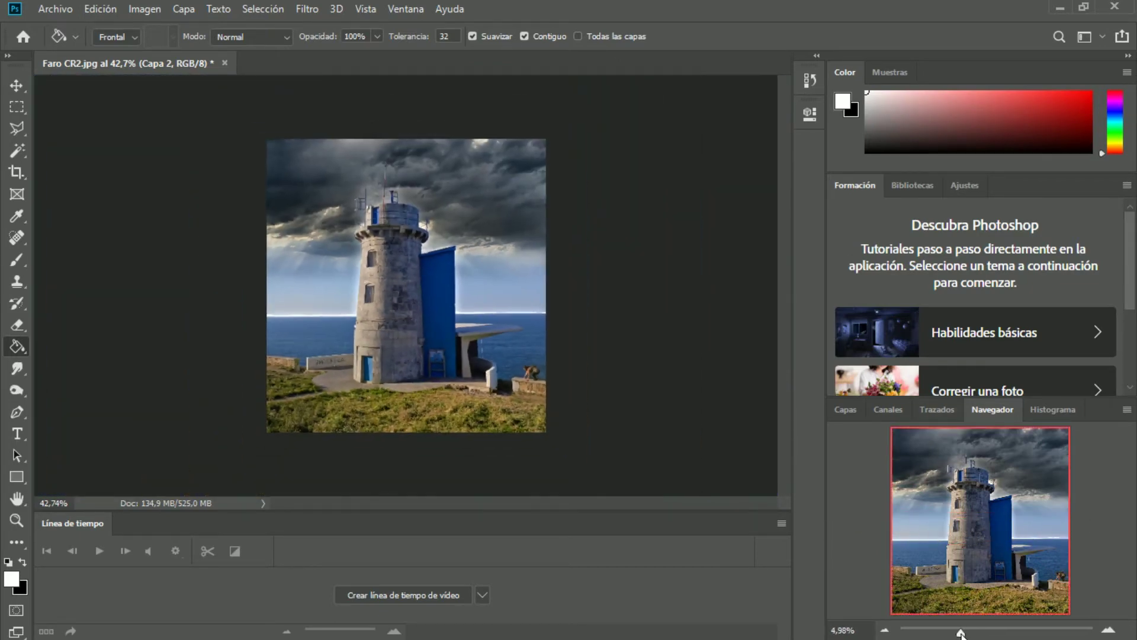
click(845, 410)
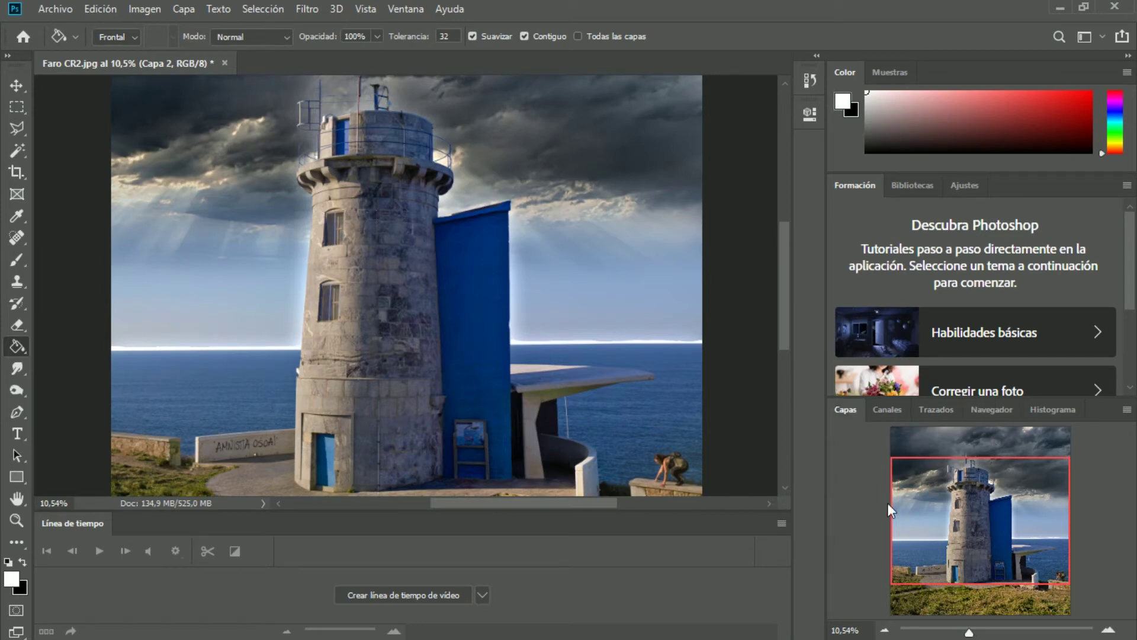
click(864, 564)
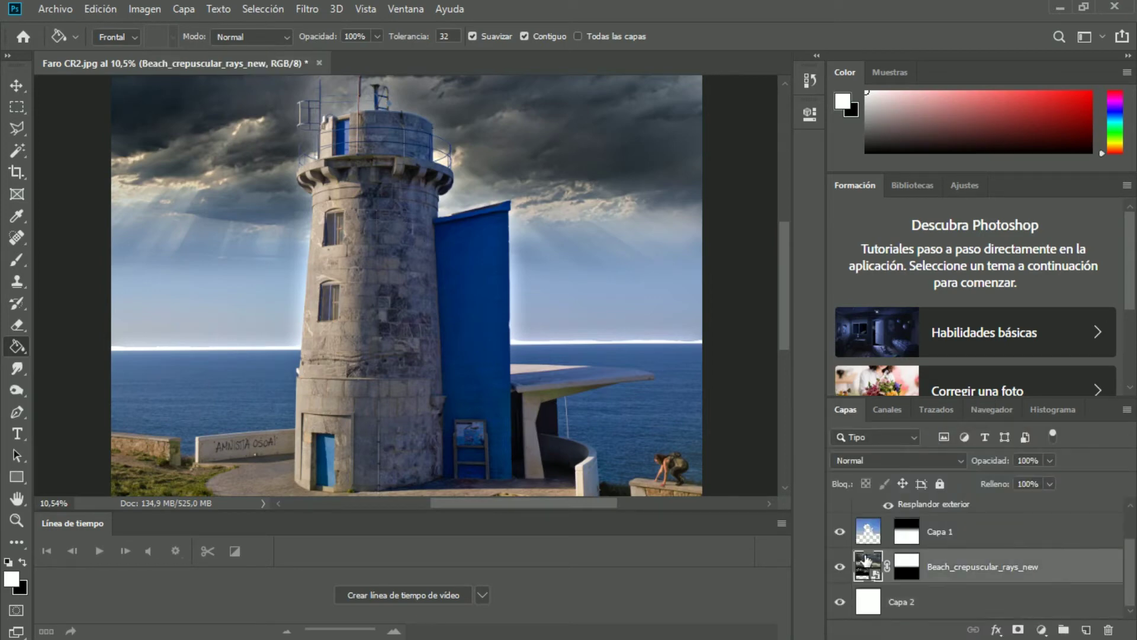
click(868, 534)
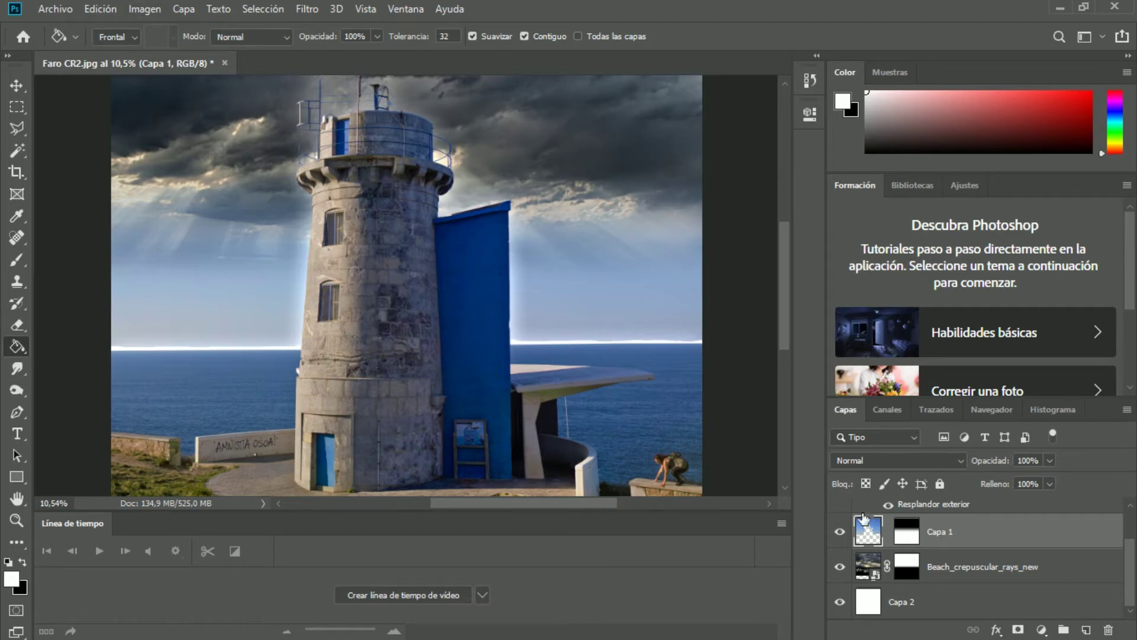
right_click(870, 529)
Enable an inner glow on Capa 1 with opacity and range both at 100%
click(888, 194)
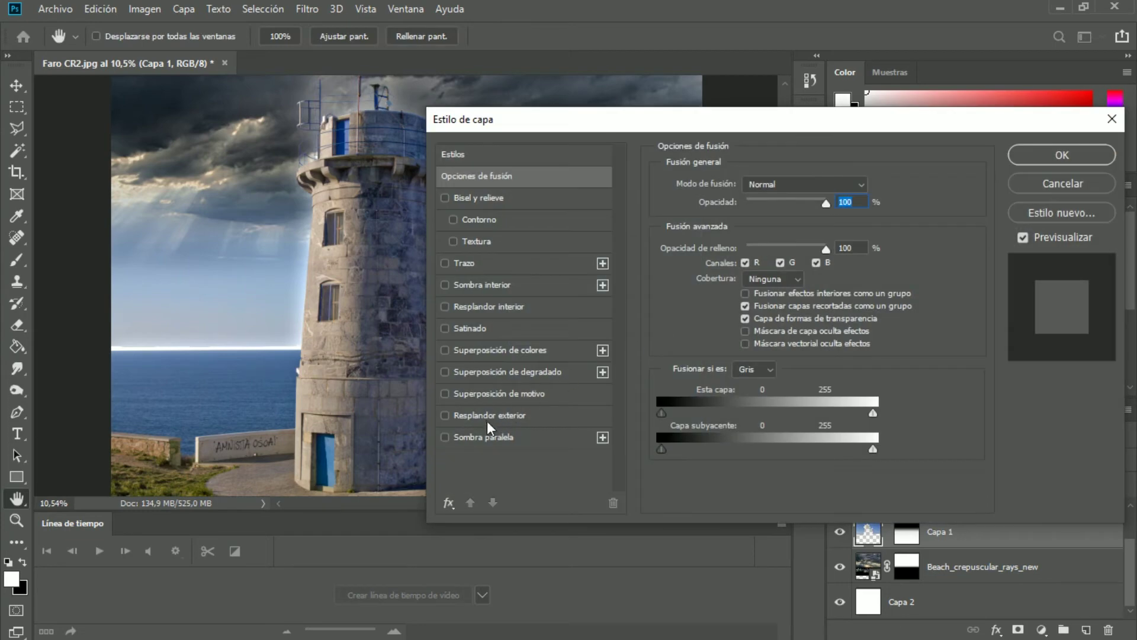
click(481, 306)
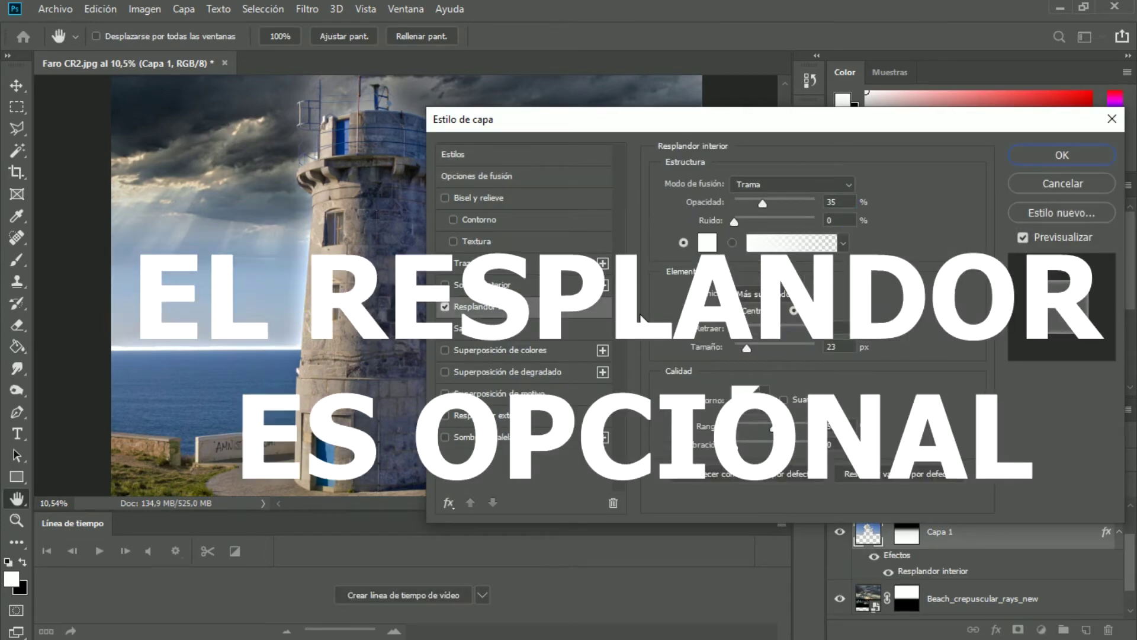
drag(748, 347, 773, 344)
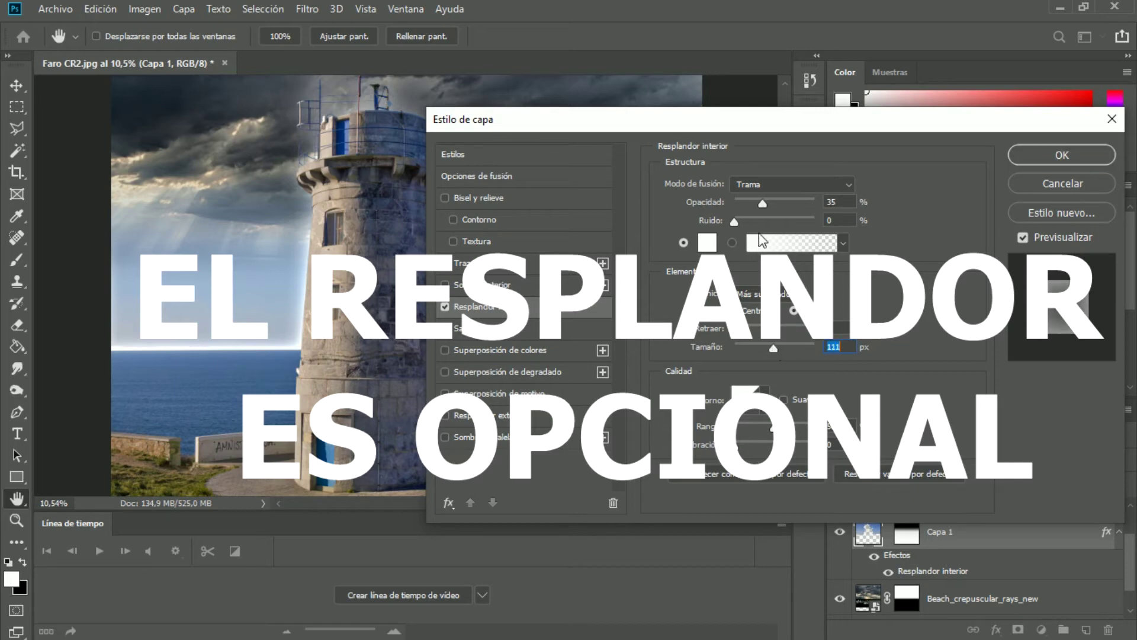
drag(762, 203, 815, 204)
drag(772, 347, 756, 350)
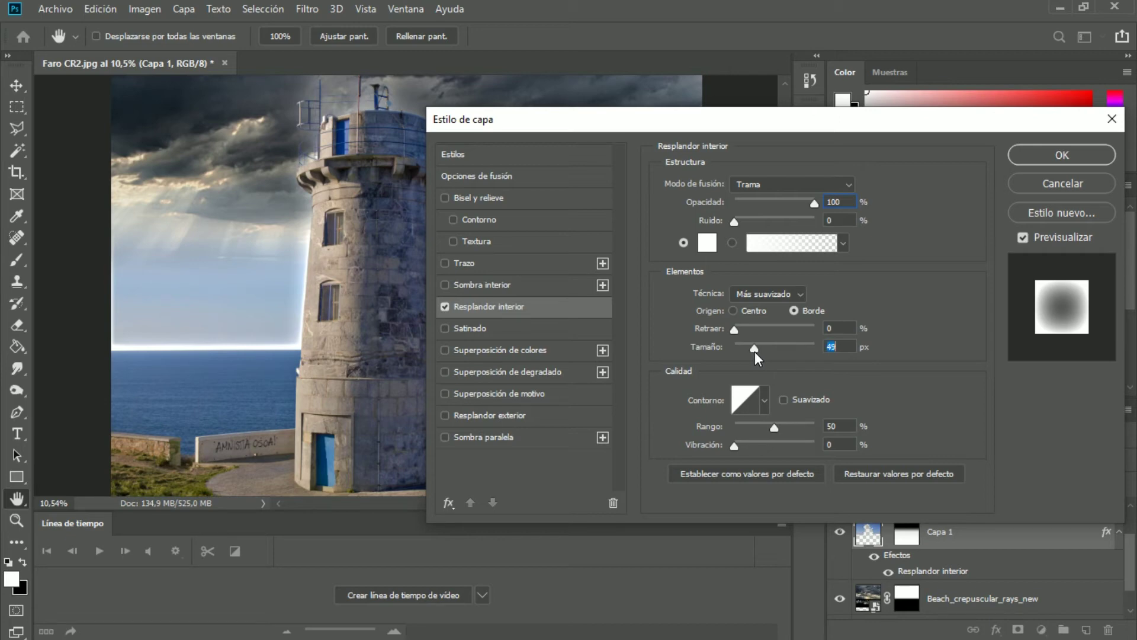
drag(756, 351, 763, 350)
drag(773, 426, 828, 432)
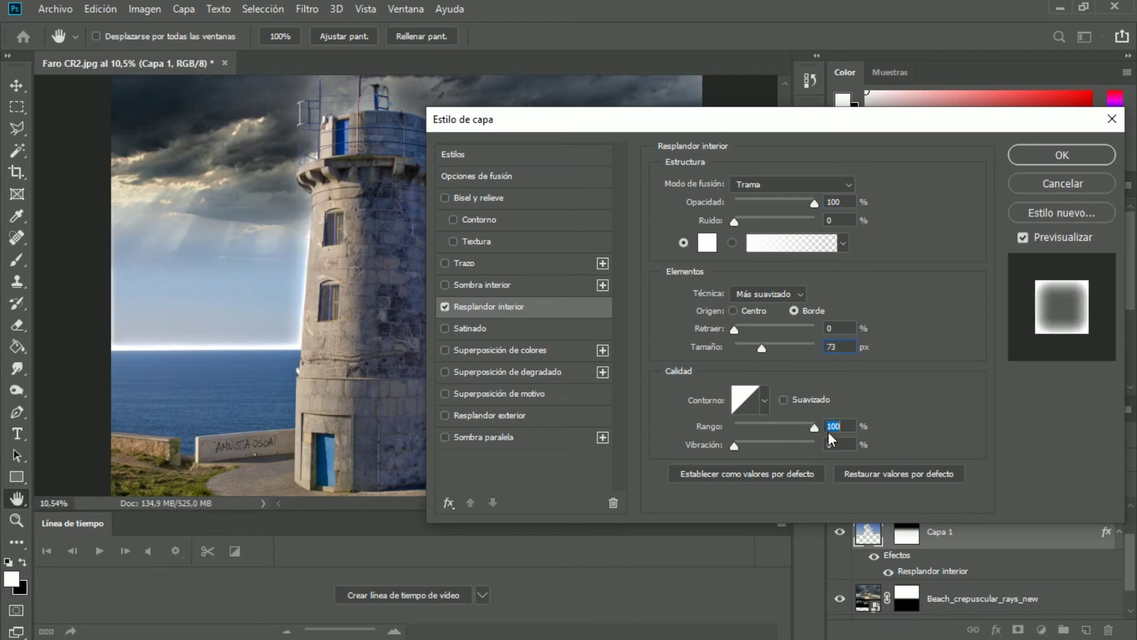
Set the inner glow size to 174 px and apply the layer style
drag(746, 351, 759, 350)
click(735, 445)
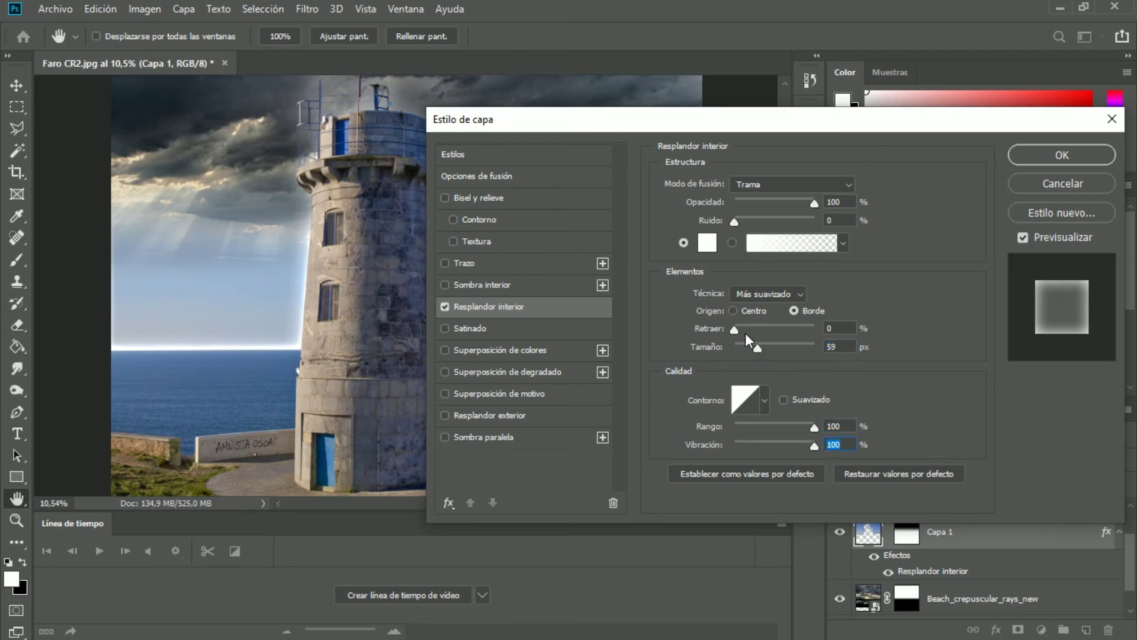
drag(757, 348, 798, 350)
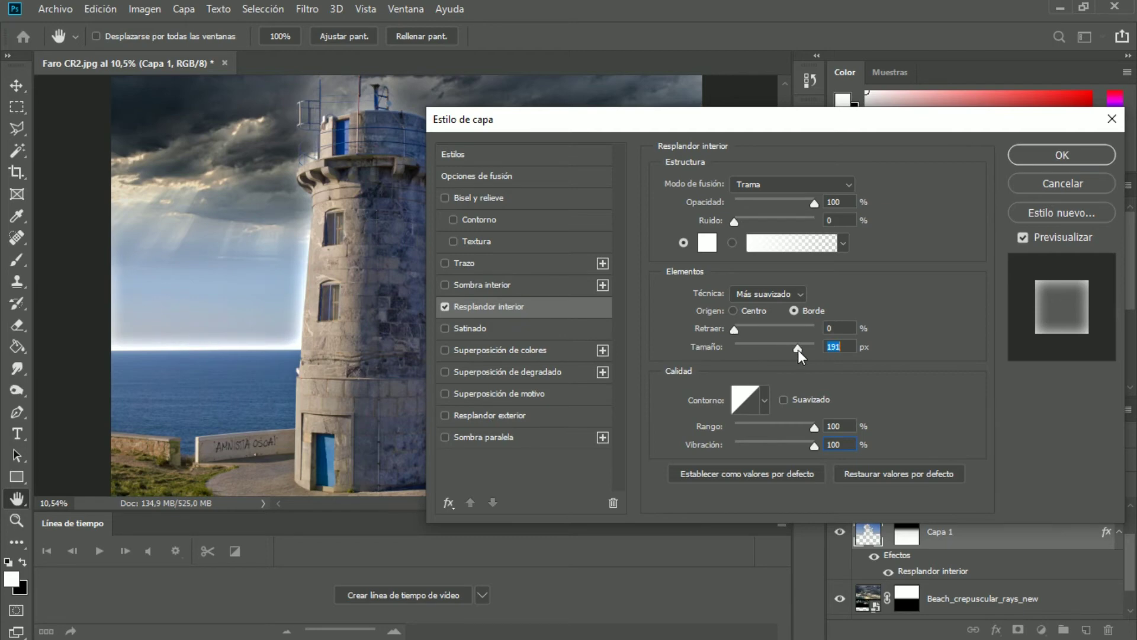
drag(798, 349, 822, 354)
drag(799, 363, 794, 364)
click(1039, 159)
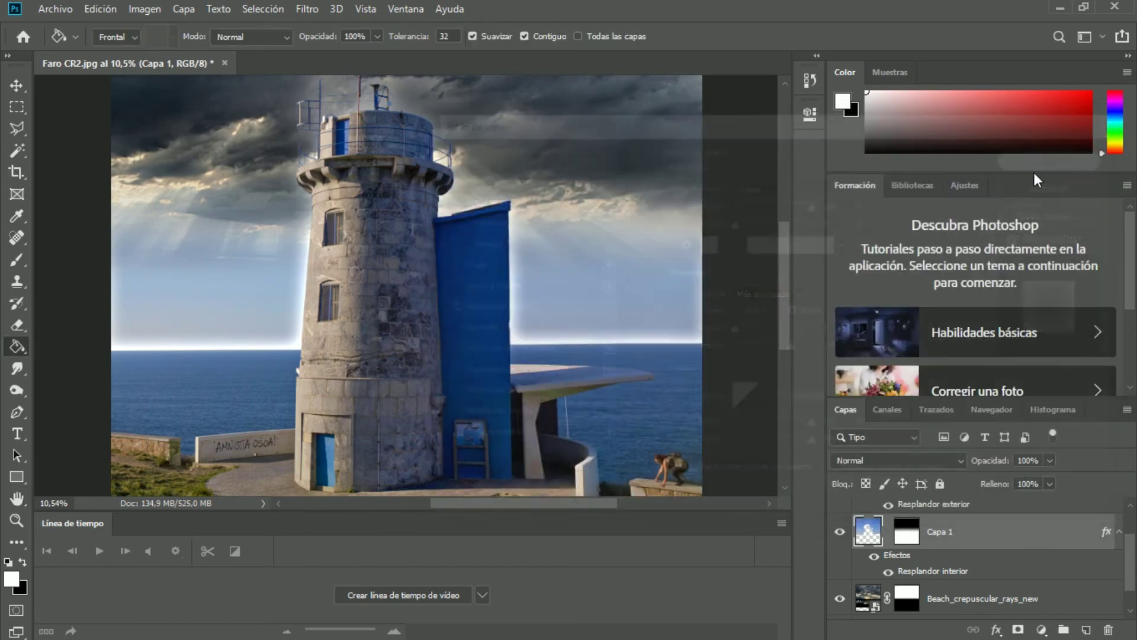
Zoom in to check the glow by the blue wall, then open the exported Faro2 .jpg
click(971, 410)
drag(969, 632, 982, 632)
mouse_move(972, 540)
mouse_down()
mouse_move(1021, 548)
mouse_move(885, 536)
mouse_move(890, 505)
mouse_up()
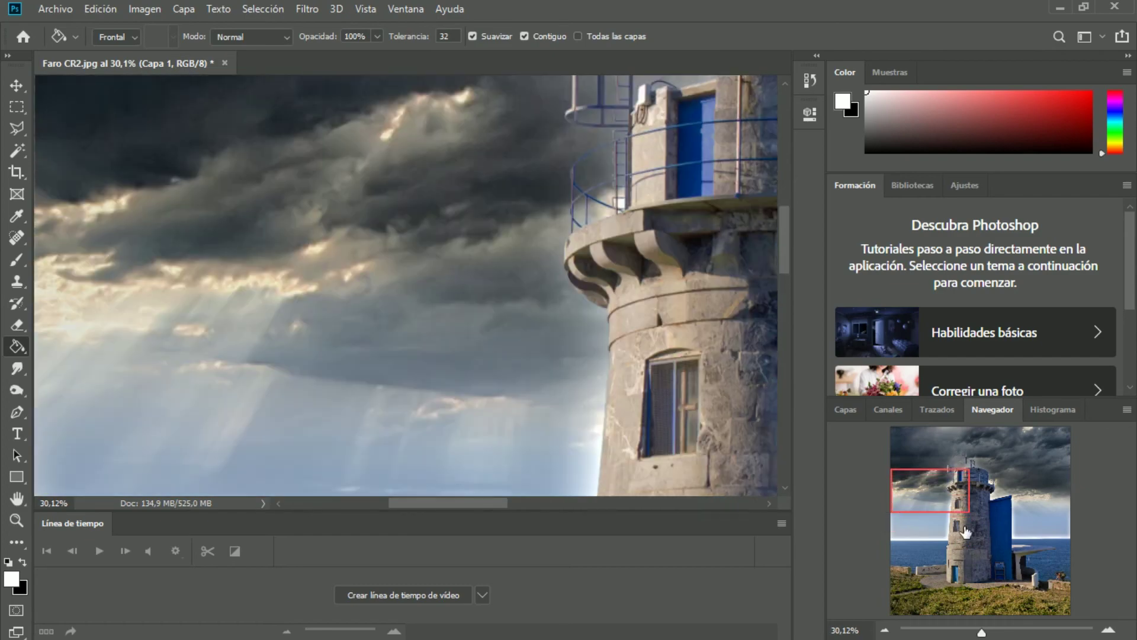
drag(982, 632, 970, 633)
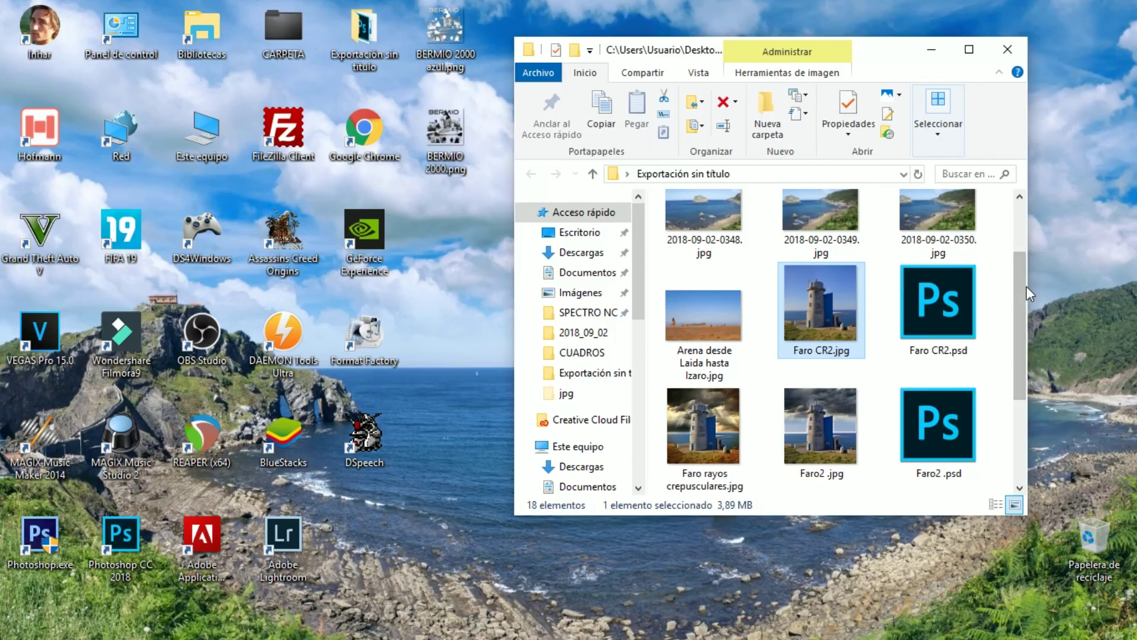
drag(1024, 287, 1024, 304)
double_click(854, 374)
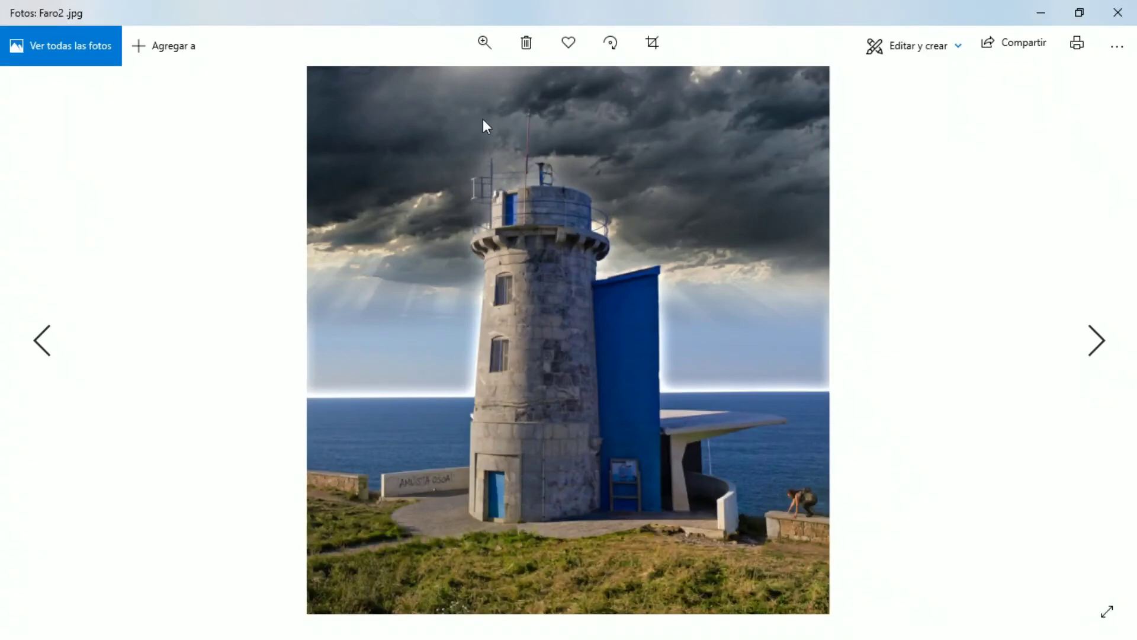
Zoom into Faro2 .jpg and pan across the lighthouse top, stone tower and blue wall
scroll(529, 237, up, 5)
drag(516, 93, 421, 113)
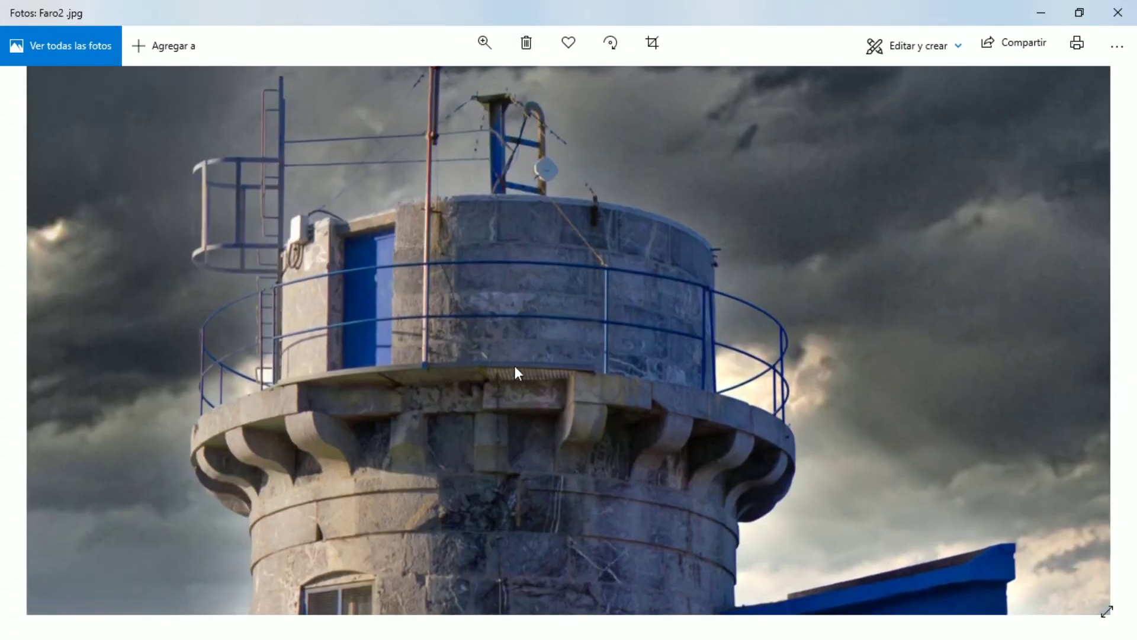
mouse_move(514, 364)
mouse_down()
mouse_move(549, 390)
mouse_move(474, 335)
mouse_move(520, 367)
mouse_move(531, 436)
mouse_move(521, 482)
mouse_up()
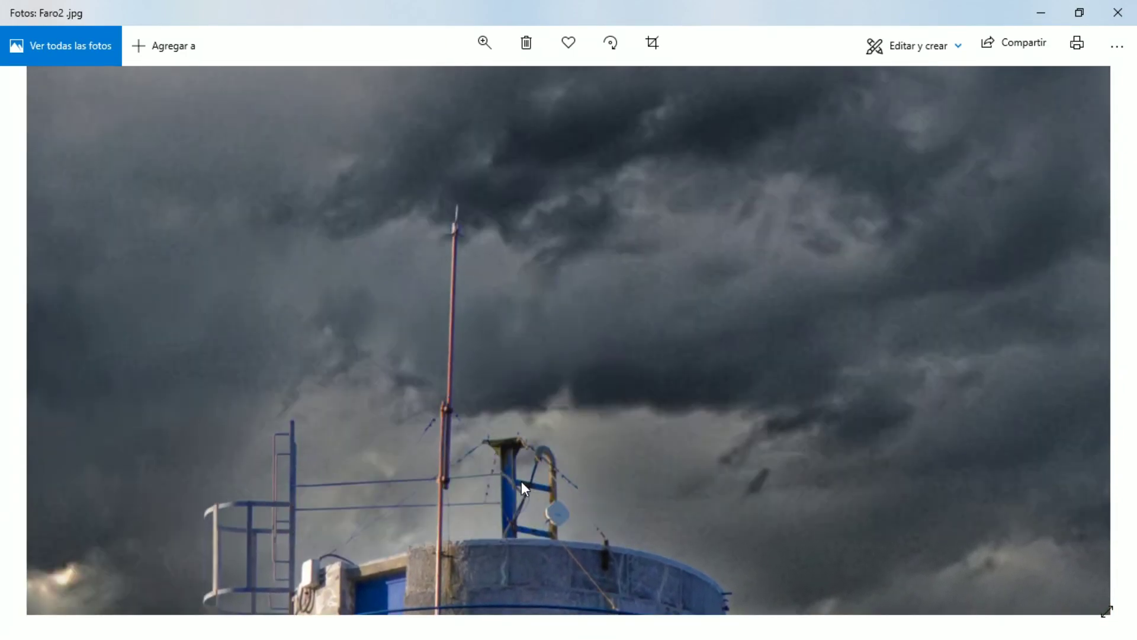
scroll(544, 349, up, 3)
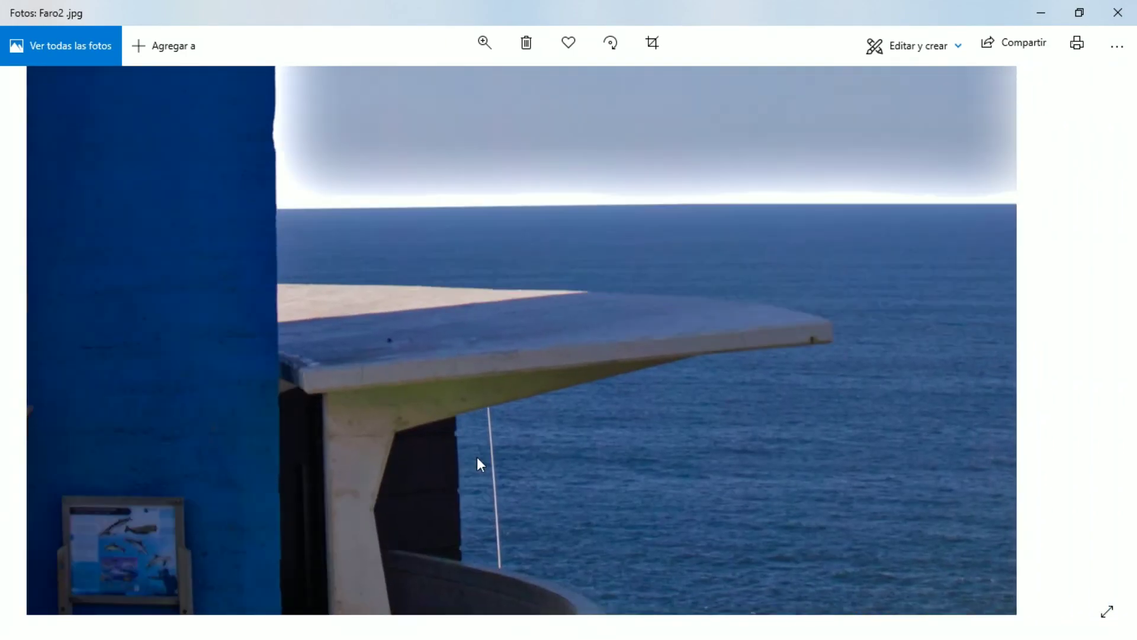
mouse_move(477, 457)
mouse_down()
mouse_move(531, 385)
mouse_move(513, 338)
mouse_move(866, 363)
mouse_move(809, 222)
mouse_up()
scroll(788, 256, down, 3)
scroll(725, 335, up, 3)
scroll(729, 474, up, 3)
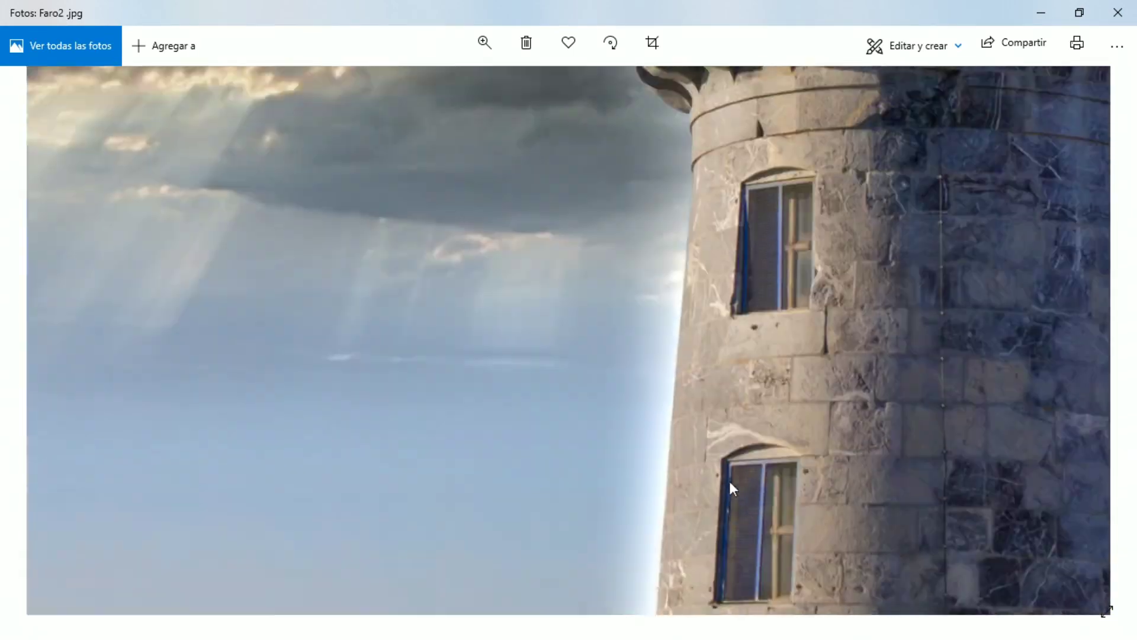
scroll(763, 429, up, 2)
scroll(763, 429, up, 2)
scroll(716, 415, up, 3)
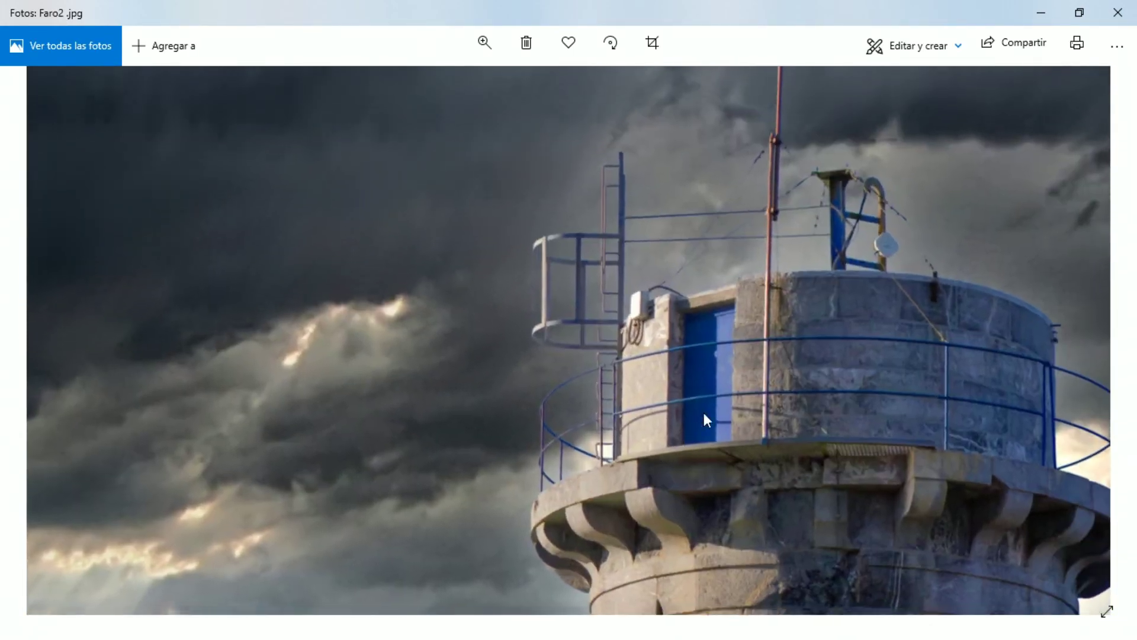